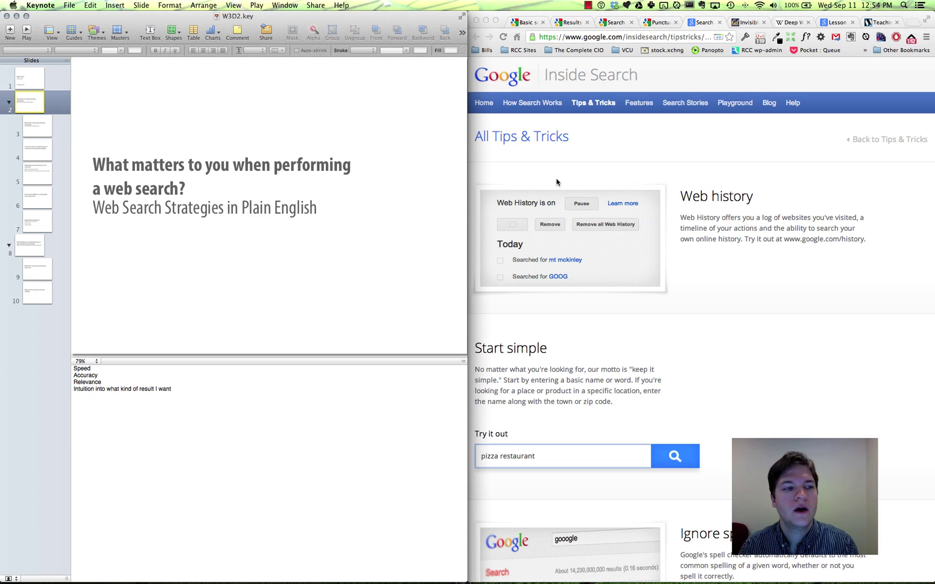
Switch from the Keynote lecture slide to Chrome showing the course's Blackboard page
{"action": "key", "text": "super+Tab"}
{"action": "key", "text": "super+Tab"}
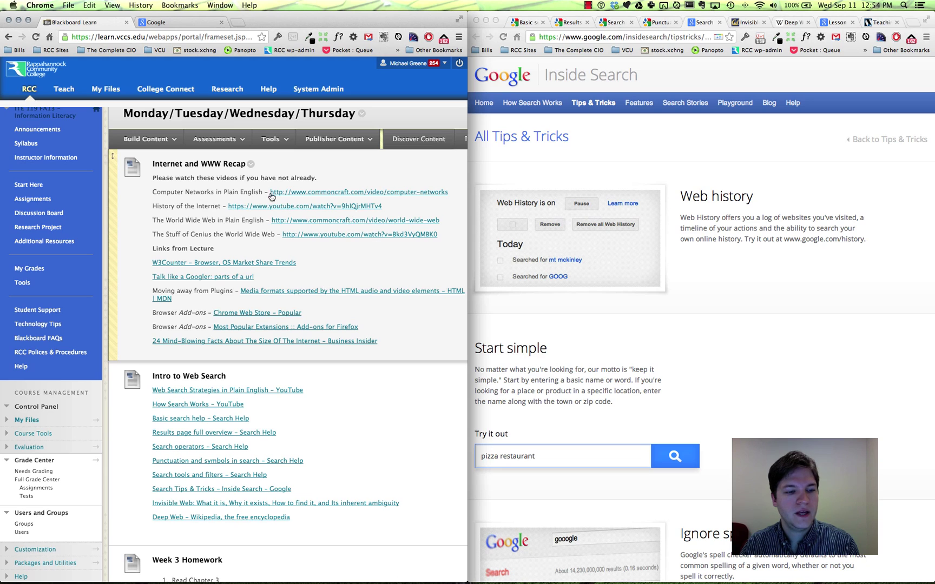
Scroll to the Intro to Web Search links and show Google's Basic search help article
{"action": "scroll", "coordinate": [314, 247], "scroll_direction": "down", "scroll_amount": 5}
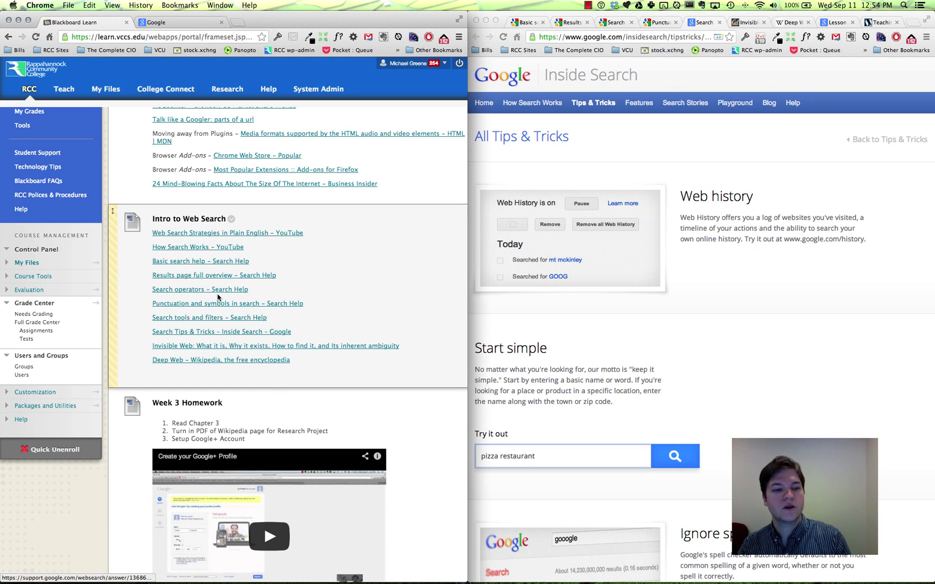
{"action": "left_click", "coordinate": [517, 24]}
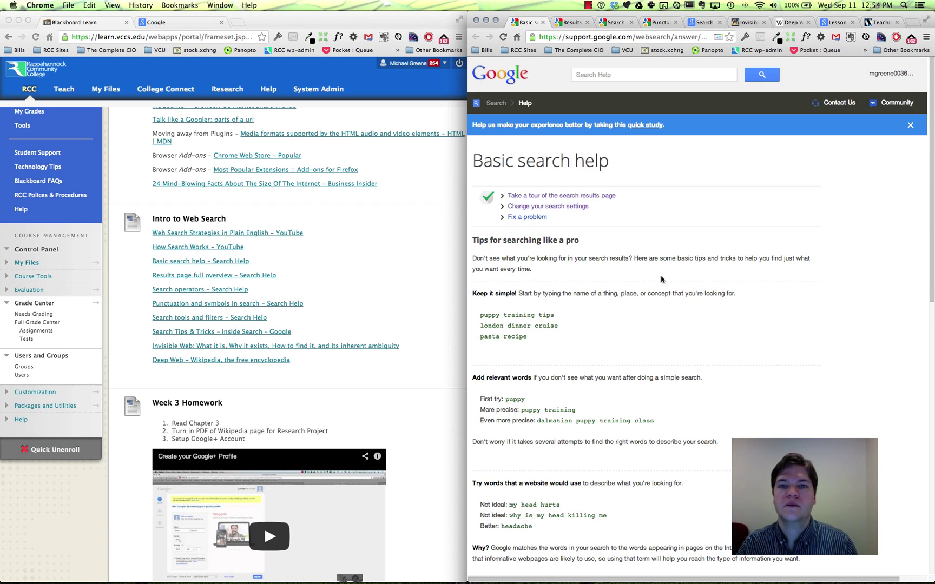
Read through the Basic search help tips down to the page footer
{"action": "scroll", "coordinate": [650, 280], "scroll_direction": "down", "scroll_amount": 5}
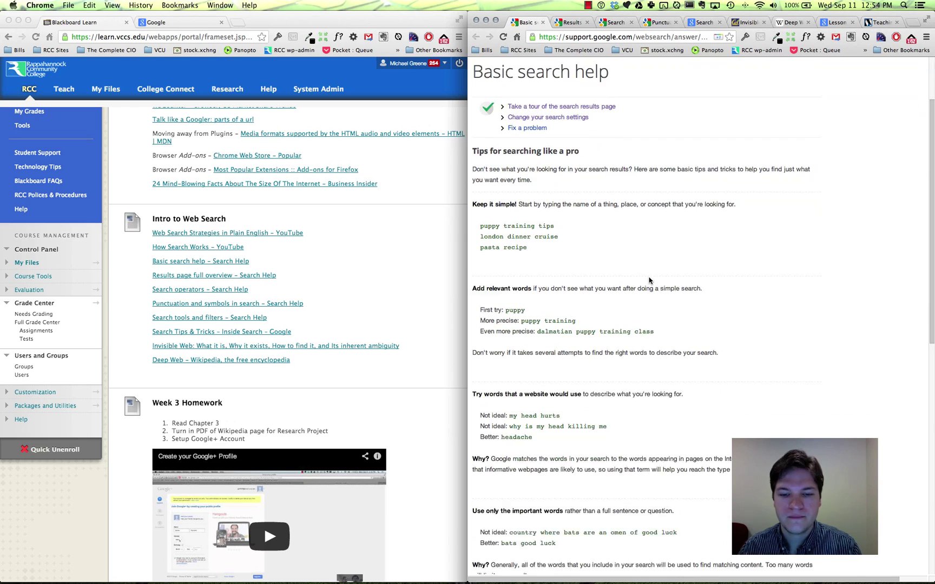
{"action": "scroll", "coordinate": [644, 279], "scroll_direction": "down", "scroll_amount": 4}
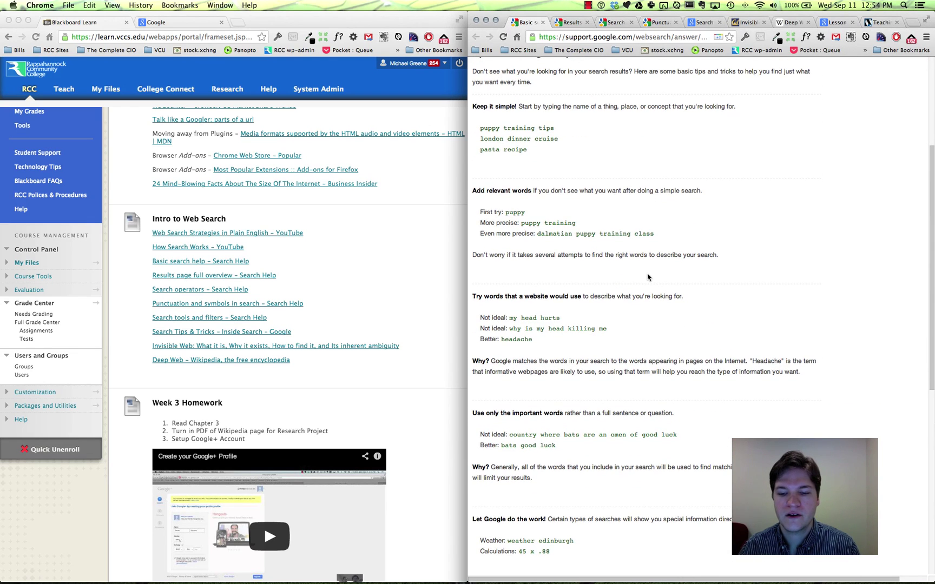
{"action": "scroll", "coordinate": [648, 277], "scroll_direction": "down", "scroll_amount": 4}
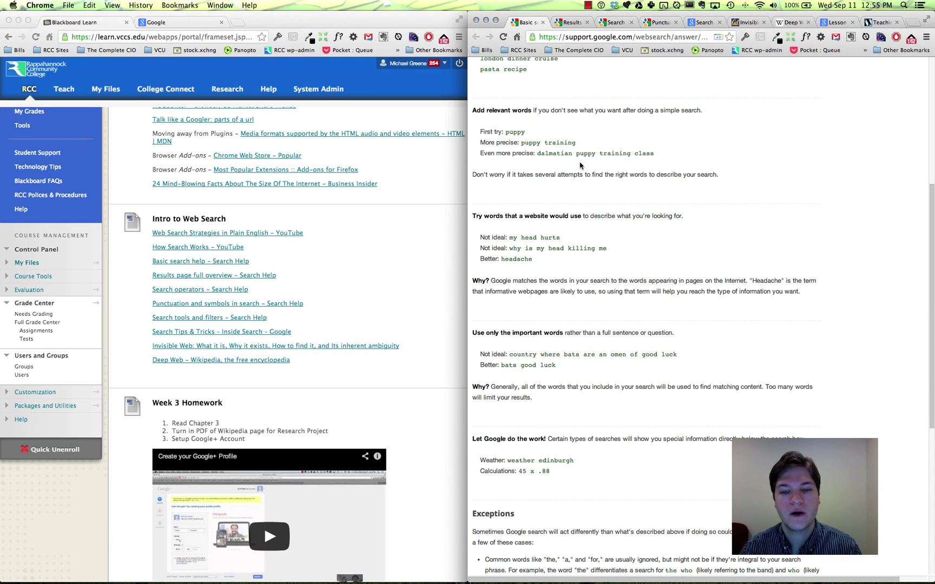
{"action": "scroll", "coordinate": [579, 242], "scroll_direction": "down", "scroll_amount": 2}
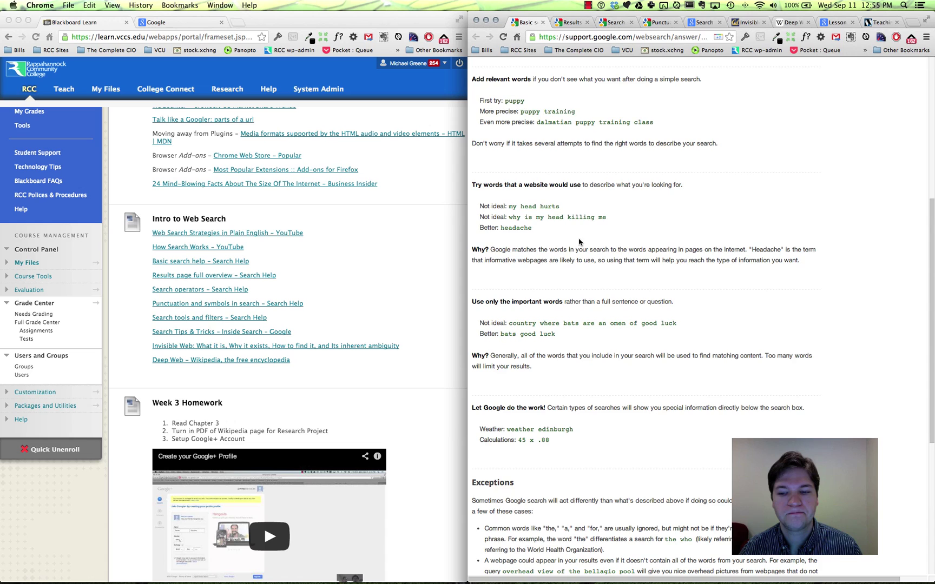
{"action": "scroll", "coordinate": [579, 242], "scroll_direction": "down", "scroll_amount": 3}
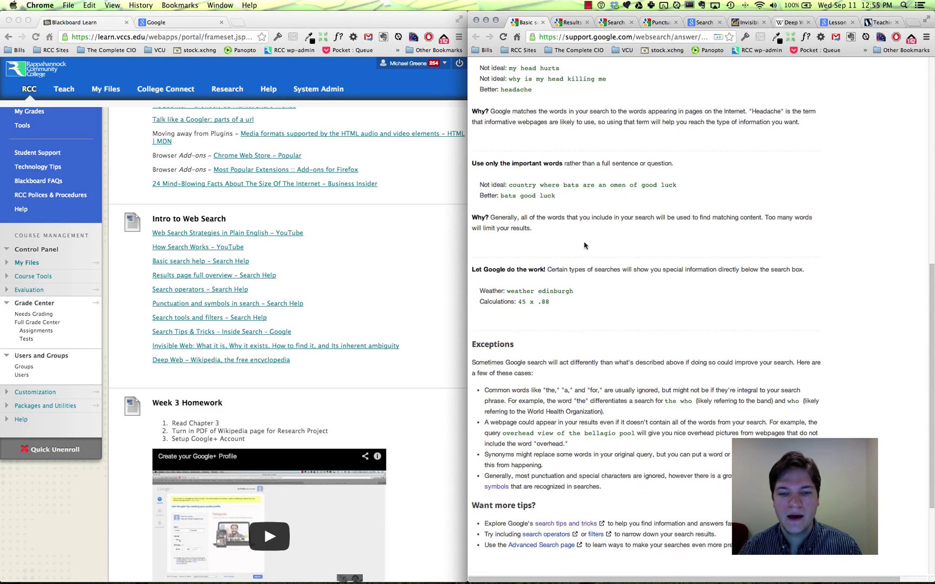
{"action": "scroll", "coordinate": [587, 245], "scroll_direction": "down", "scroll_amount": 3}
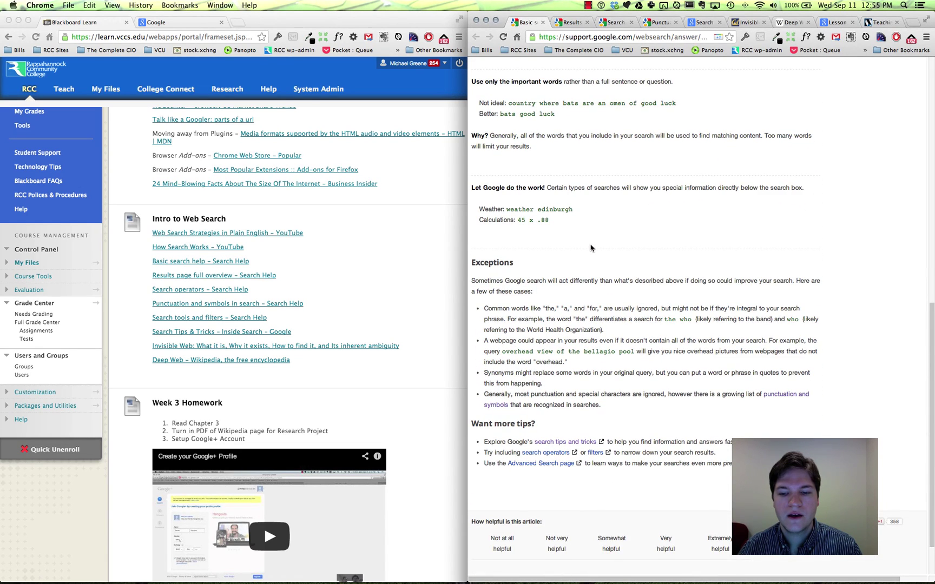
{"action": "scroll", "coordinate": [590, 248], "scroll_direction": "down", "scroll_amount": 1}
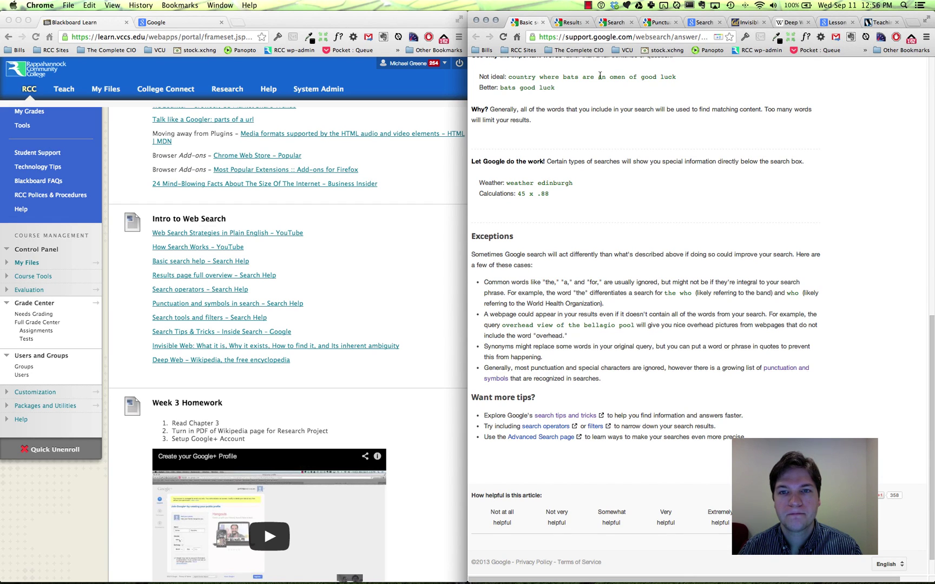
Open the Results page overview help article and search Google for 'google'
{"action": "left_click", "coordinate": [568, 22]}
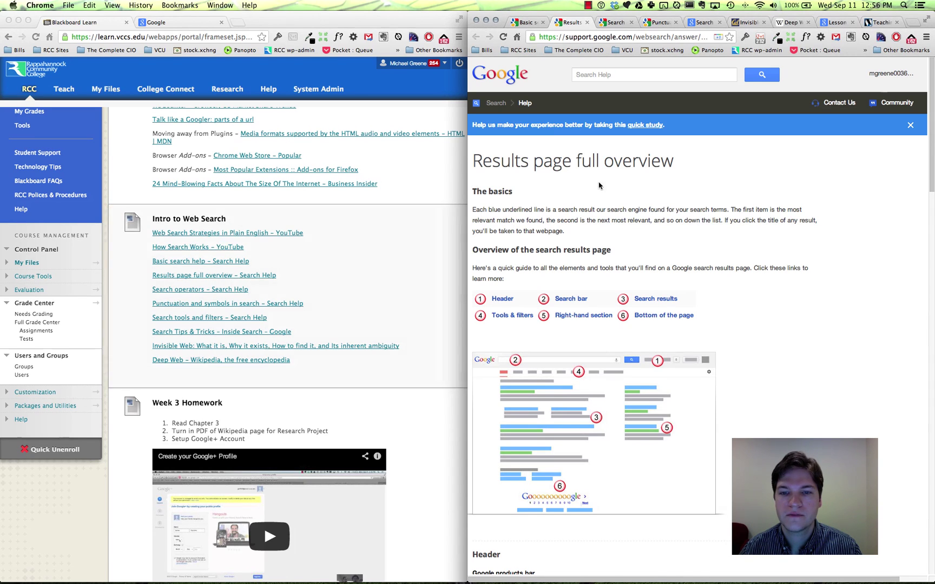
{"action": "left_click", "coordinate": [173, 24]}
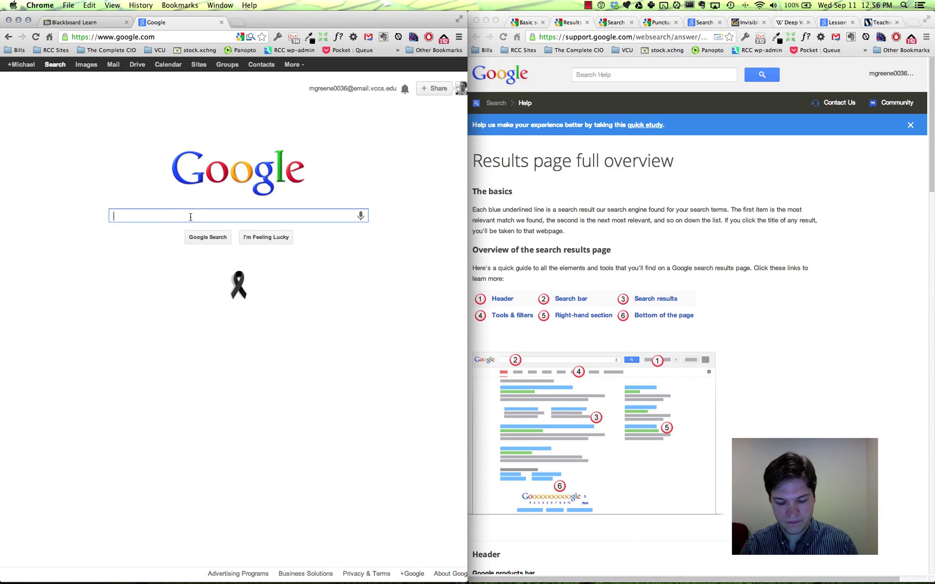
{"action": "type", "text": "google"}
{"action": "key", "text": "Return"}
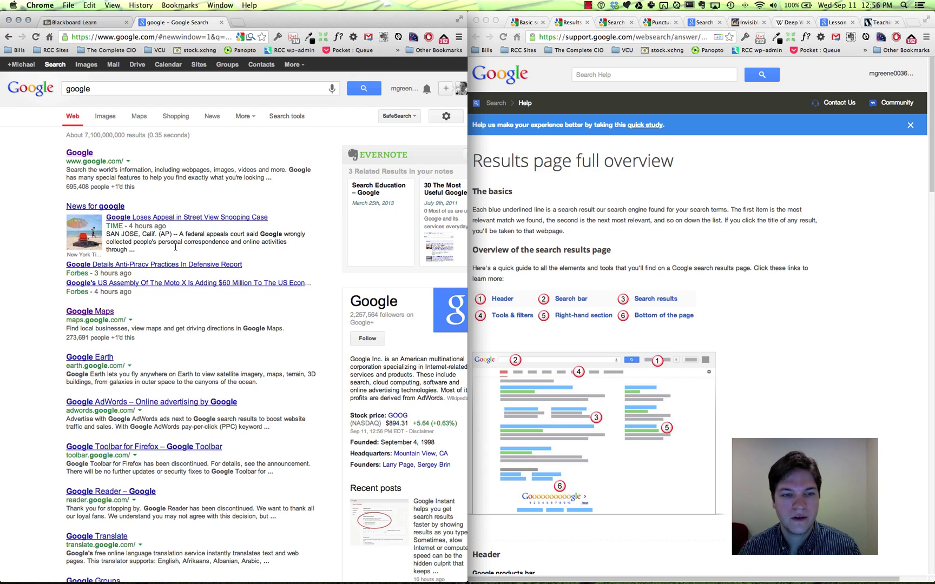
Scroll the Results page overview article down to its Header section
{"action": "scroll", "coordinate": [255, 212], "scroll_direction": "right", "scroll_amount": 2}
{"action": "scroll", "coordinate": [255, 212], "scroll_direction": "left", "scroll_amount": 1}
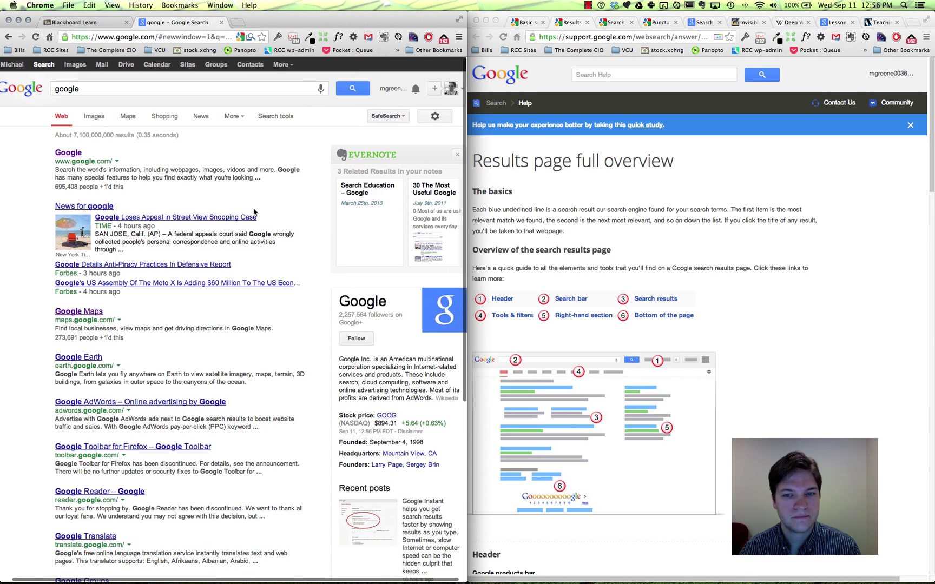
{"action": "scroll", "coordinate": [688, 285], "scroll_direction": "down", "scroll_amount": 1}
{"action": "scroll", "coordinate": [687, 285], "scroll_direction": "down", "scroll_amount": 10}
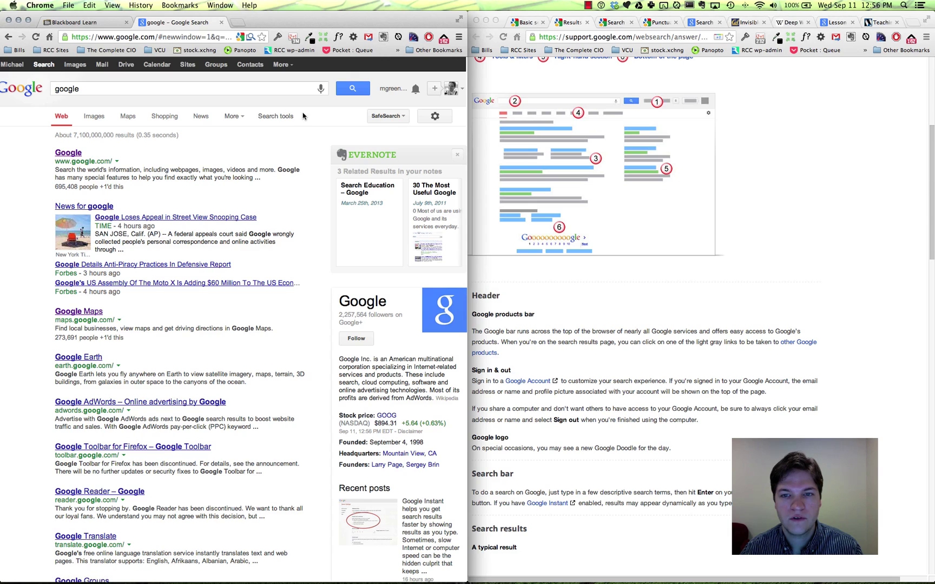
Show the Search tools Any time and All results filters, then dismiss the Evernote panel
{"action": "left_click", "coordinate": [276, 117]}
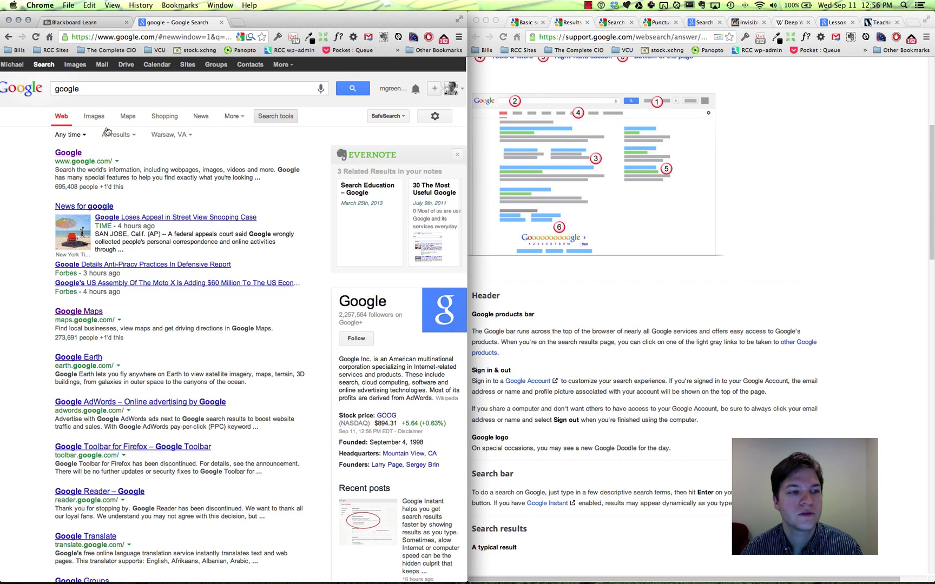
{"action": "left_click", "coordinate": [77, 136]}
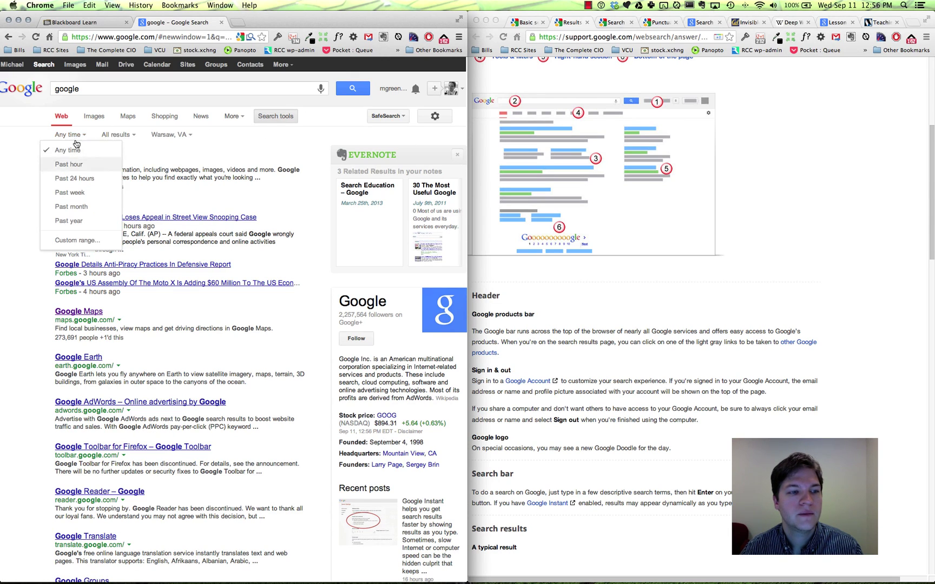
{"action": "left_click", "coordinate": [114, 135]}
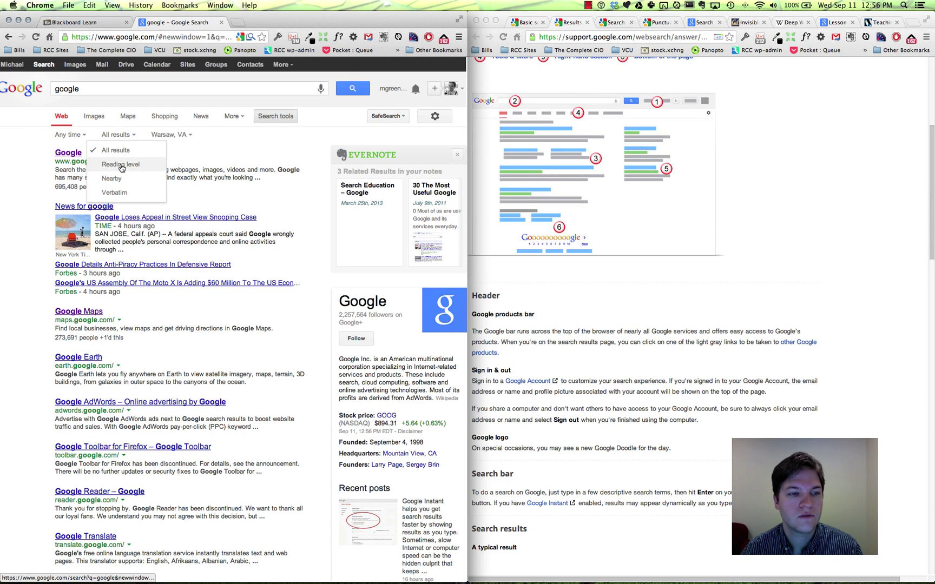
{"action": "left_click", "coordinate": [241, 158]}
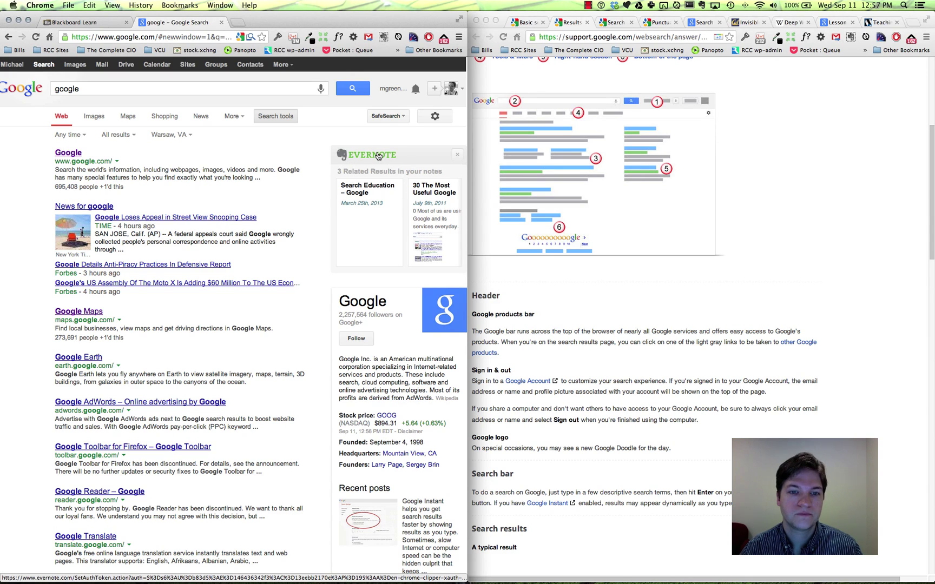
{"action": "left_click", "coordinate": [457, 154]}
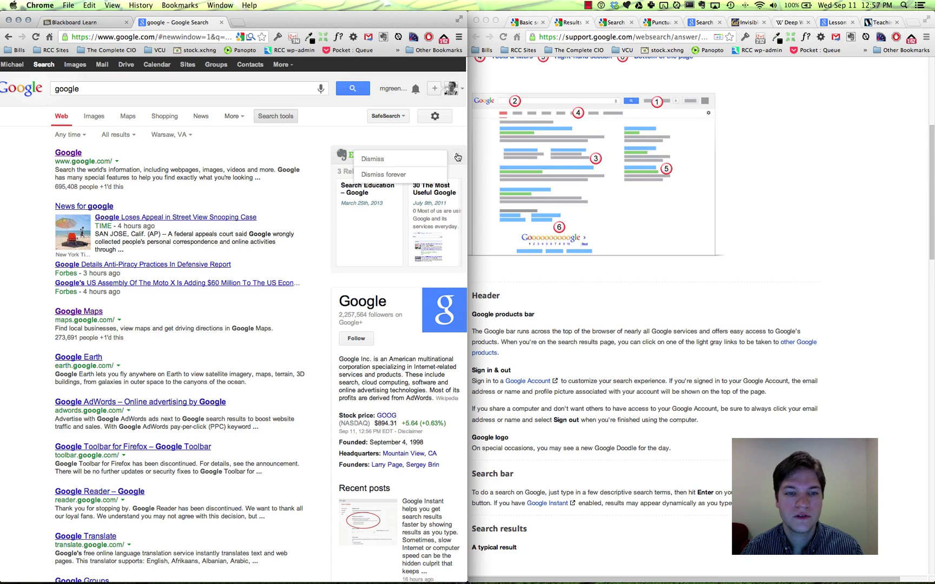
{"action": "left_click", "coordinate": [377, 159]}
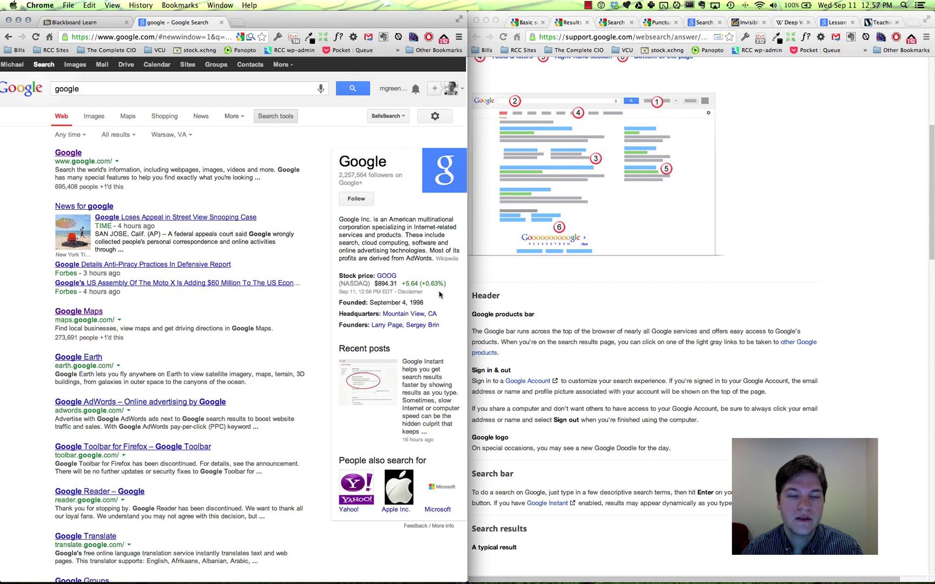
Scroll the Results page overview article down to the Right-hand section
{"action": "scroll", "coordinate": [440, 294], "scroll_direction": "down", "scroll_amount": 1}
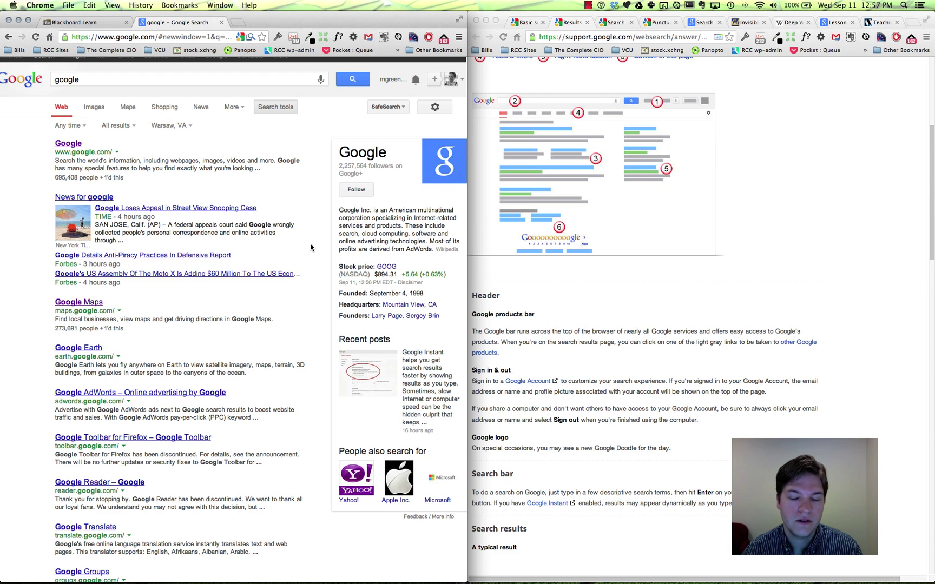
{"action": "scroll", "coordinate": [600, 334], "scroll_direction": "down", "scroll_amount": 5}
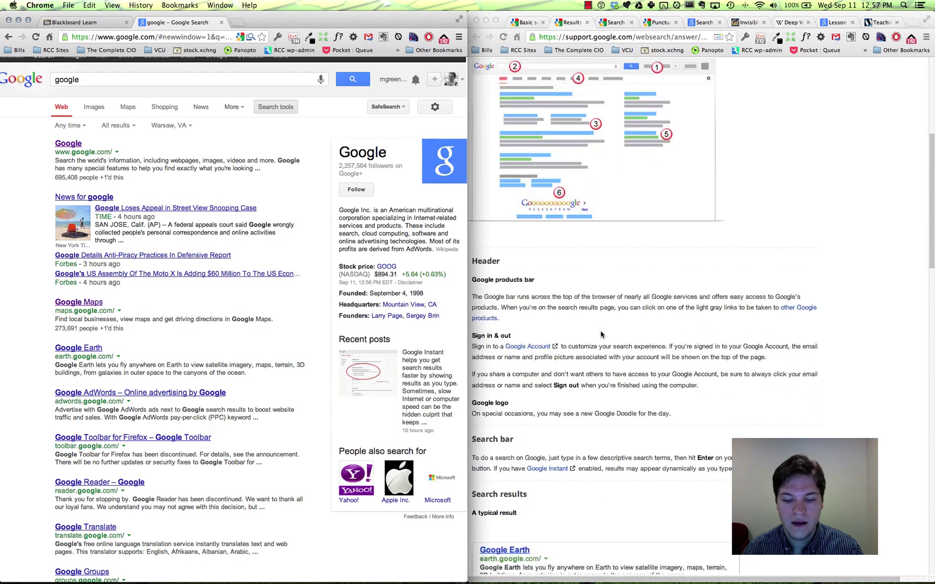
{"action": "scroll", "coordinate": [600, 334], "scroll_direction": "down", "scroll_amount": 10}
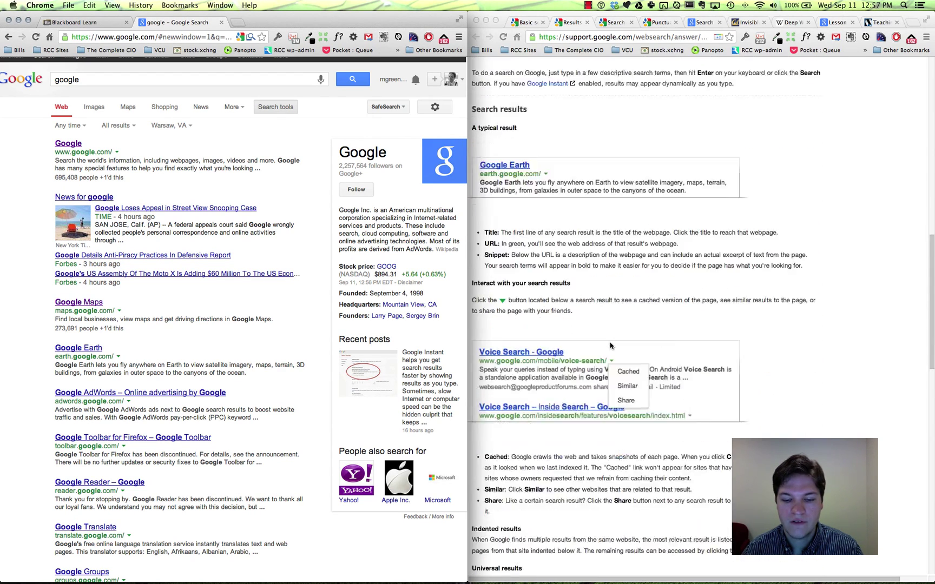
{"action": "scroll", "coordinate": [611, 347], "scroll_direction": "down", "scroll_amount": 12}
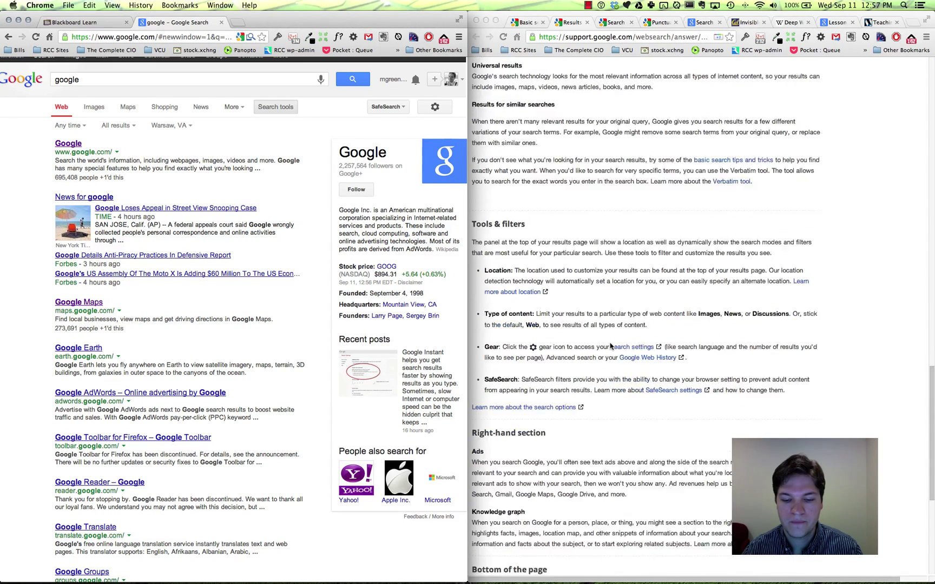
{"action": "scroll", "coordinate": [610, 347], "scroll_direction": "down", "scroll_amount": 1}
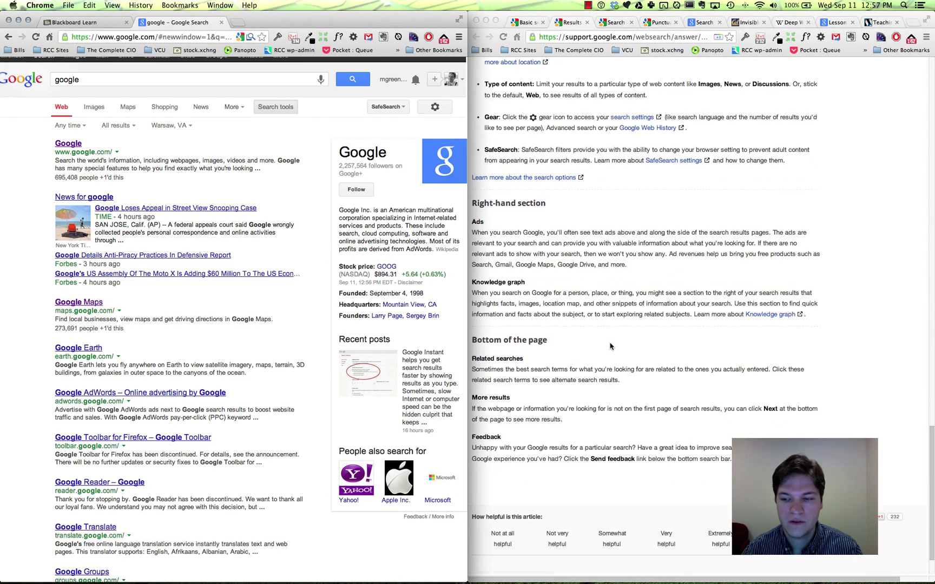
{"action": "left_click", "coordinate": [758, 316], "text": "super"}
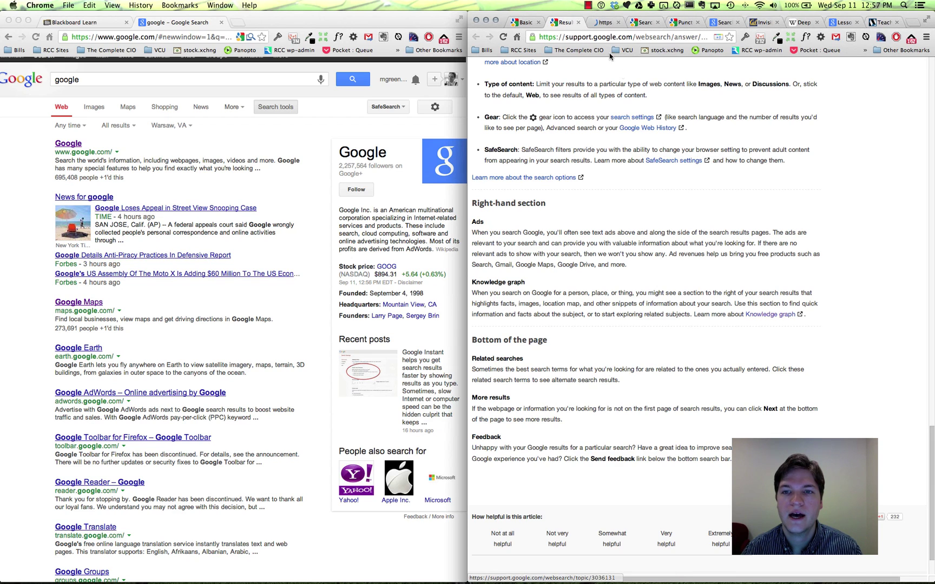
{"action": "left_click", "coordinate": [606, 23]}
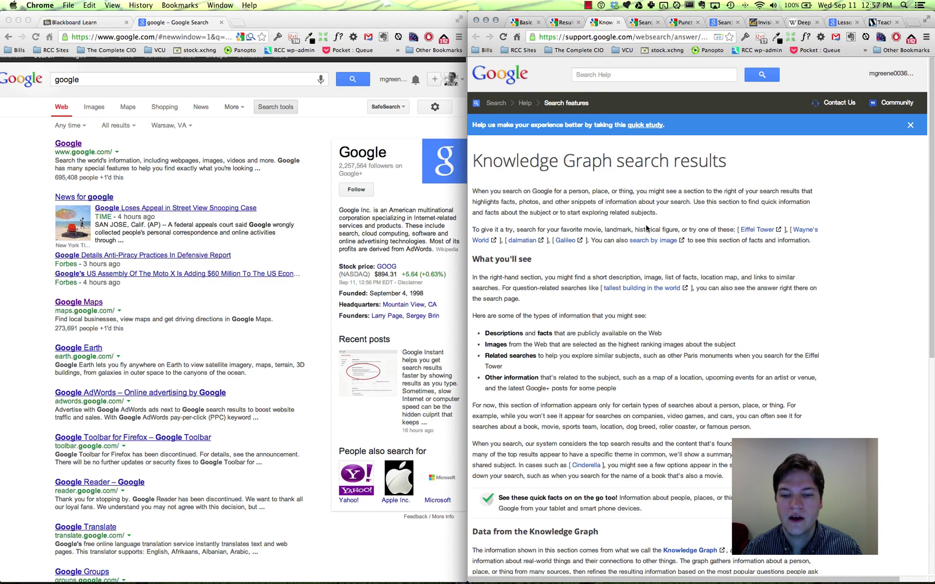
{"action": "scroll", "coordinate": [659, 250], "scroll_direction": "down", "scroll_amount": 3}
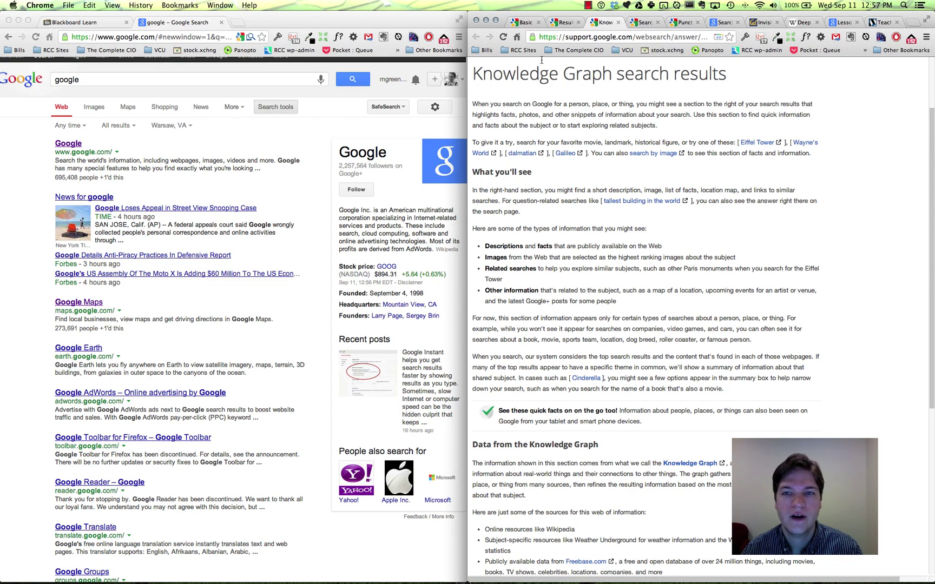
{"action": "left_click", "coordinate": [561, 23]}
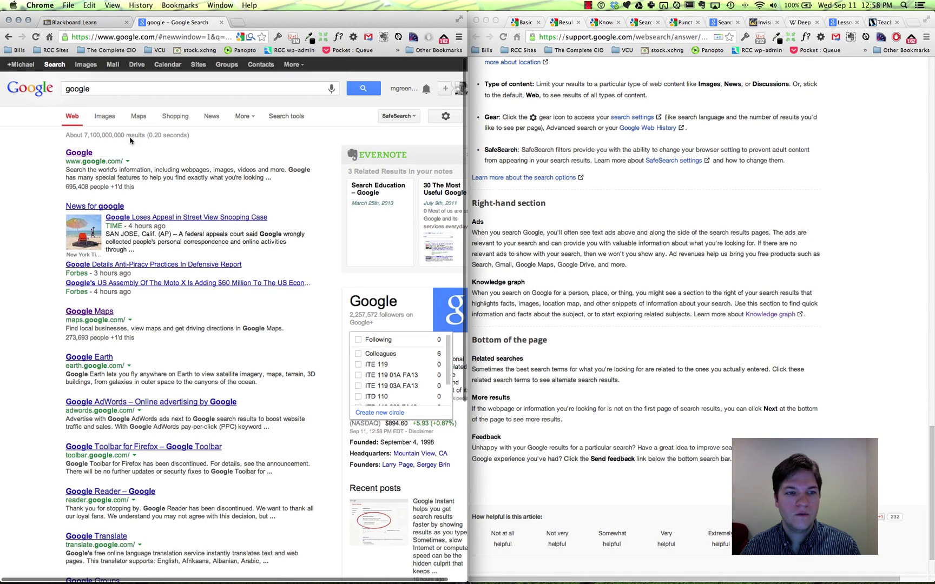
{"action": "scroll", "coordinate": [384, 207], "scroll_direction": "down", "scroll_amount": 5}
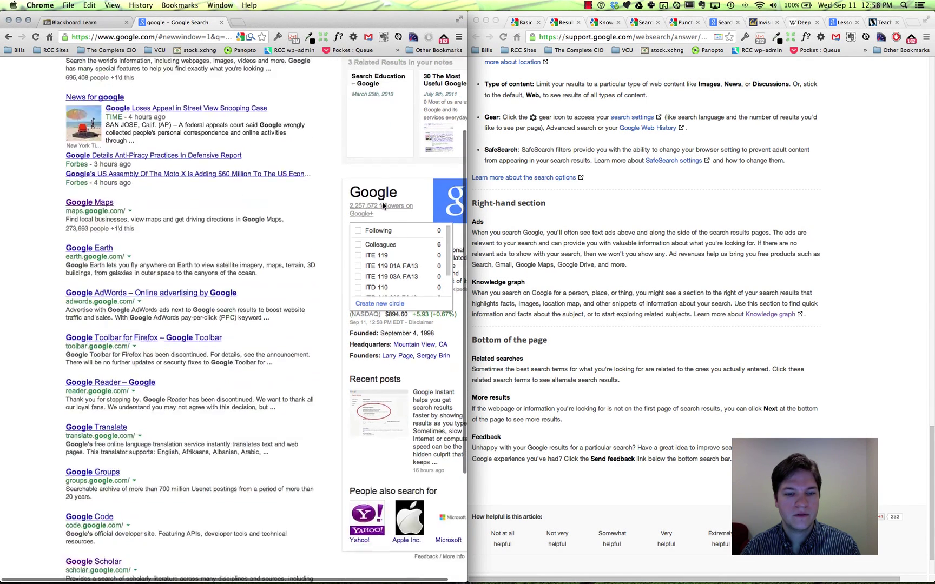
{"action": "scroll", "coordinate": [234, 153], "scroll_direction": "up", "scroll_amount": 5}
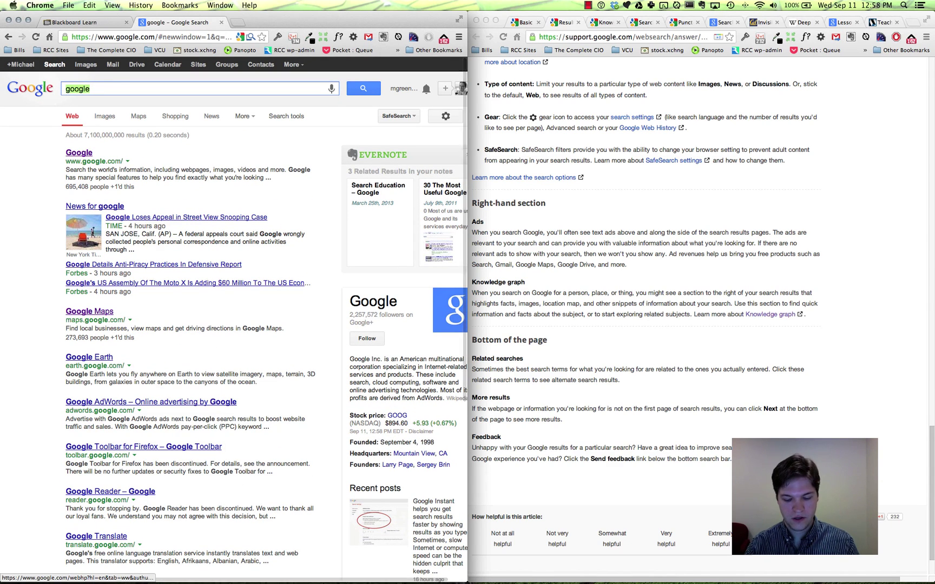
Search for 'shoes' and browse the ads and local listings
{"action": "key", "text": "super+a"}
{"action": "type", "text": "shoes"}
{"action": "key", "text": "Return"}
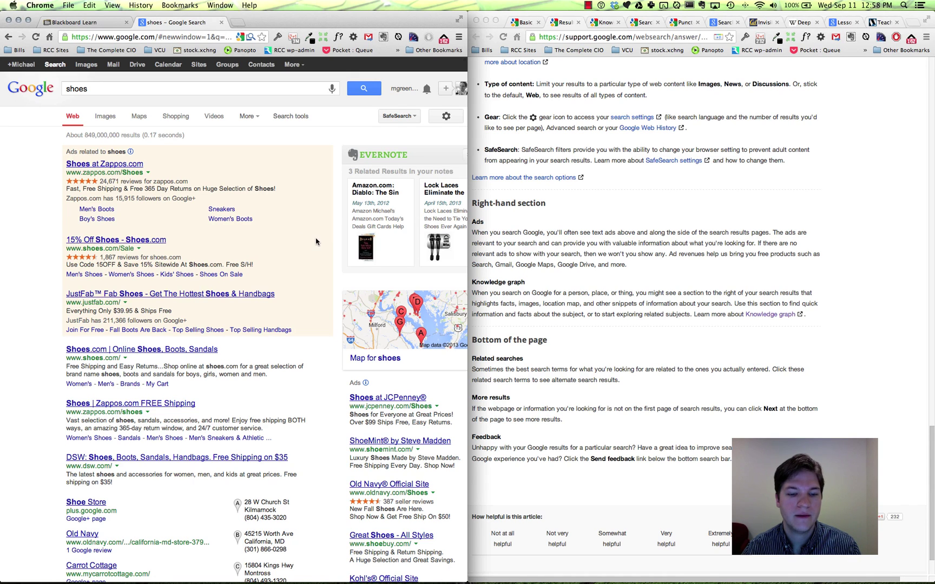
{"action": "scroll", "coordinate": [318, 241], "scroll_direction": "down", "scroll_amount": 5}
{"action": "scroll", "coordinate": [318, 241], "scroll_direction": "down", "scroll_amount": 2}
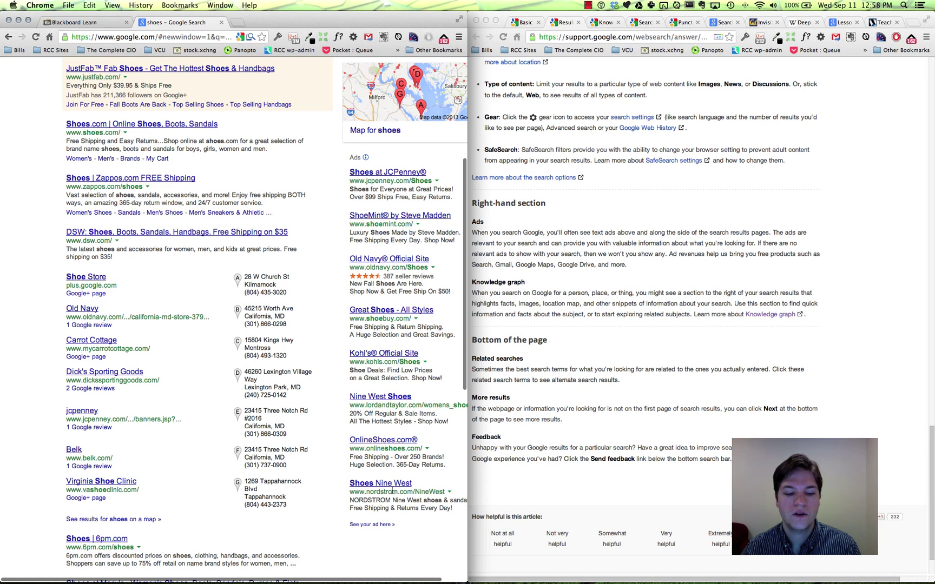
{"action": "scroll", "coordinate": [382, 184], "scroll_direction": "up", "scroll_amount": 1}
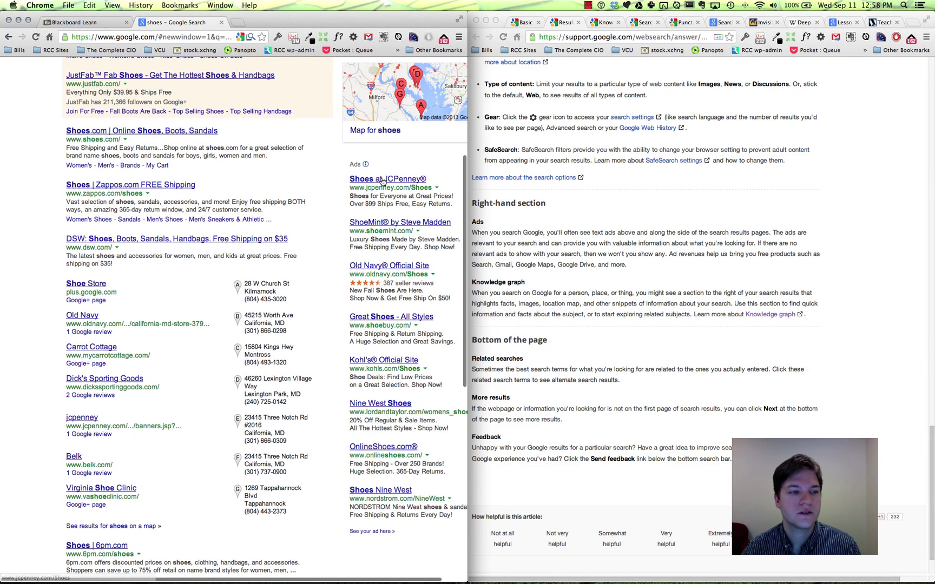
{"action": "scroll", "coordinate": [379, 182], "scroll_direction": "up", "scroll_amount": 8}
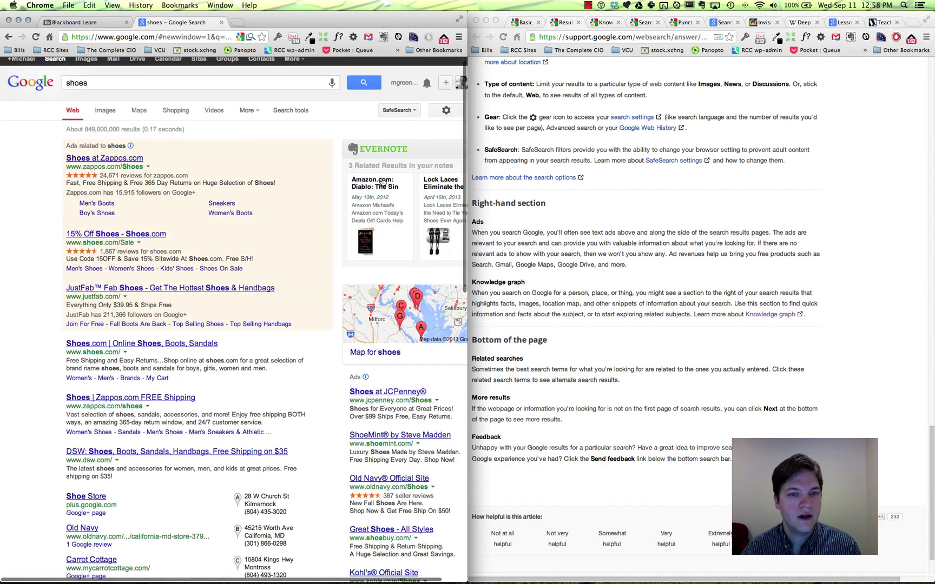
{"action": "scroll", "coordinate": [337, 205], "scroll_direction": "down", "scroll_amount": 3}
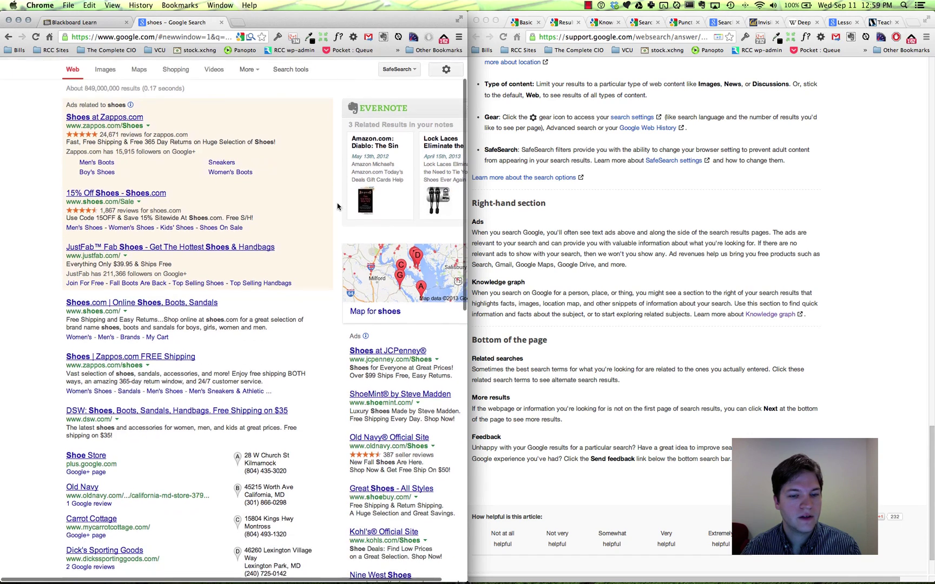
{"action": "scroll", "coordinate": [337, 206], "scroll_direction": "down", "scroll_amount": 1}
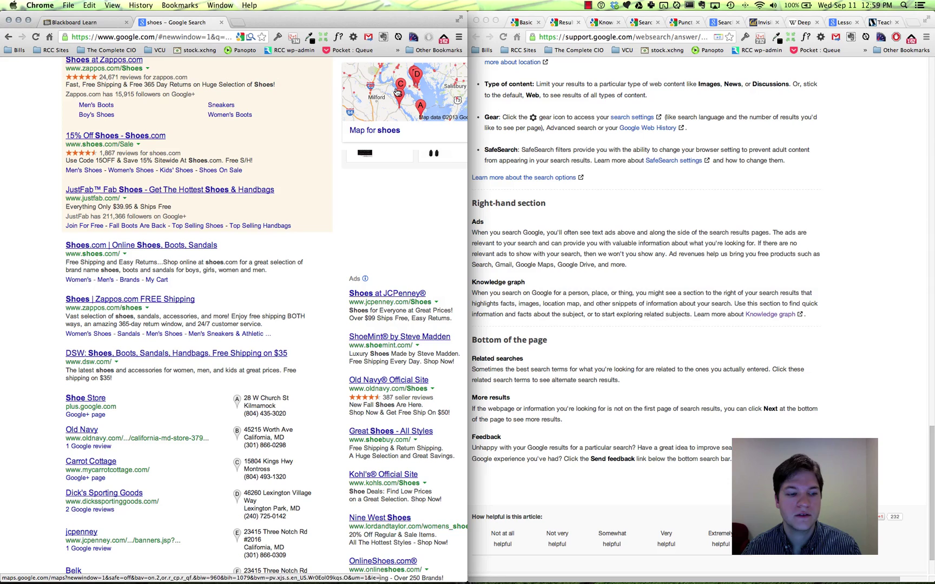
{"action": "scroll", "coordinate": [328, 209], "scroll_direction": "down", "scroll_amount": 3}
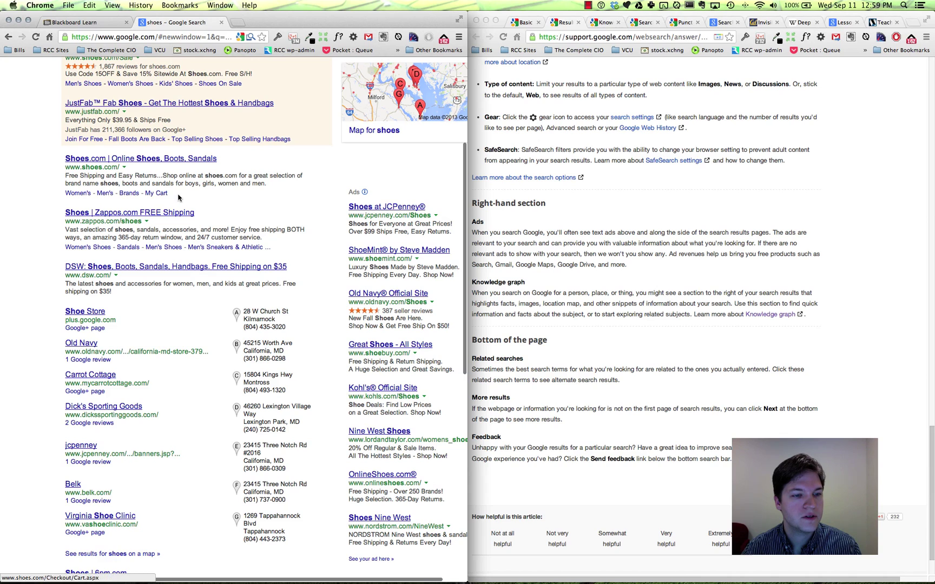
{"action": "scroll", "coordinate": [179, 198], "scroll_direction": "down", "scroll_amount": 1}
{"action": "scroll", "coordinate": [179, 198], "scroll_direction": "down", "scroll_amount": 5}
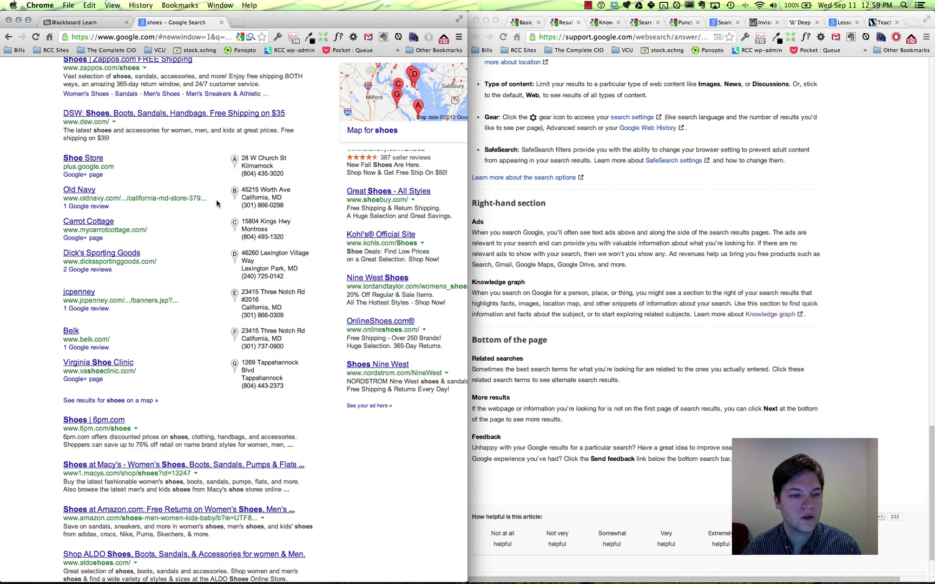
Show Virginia Shoe Clinic's details, then scroll down to the 'Searches related to shoes' heading
{"action": "left_click", "coordinate": [237, 375]}
{"action": "scroll", "coordinate": [234, 371], "scroll_direction": "down", "scroll_amount": 2}
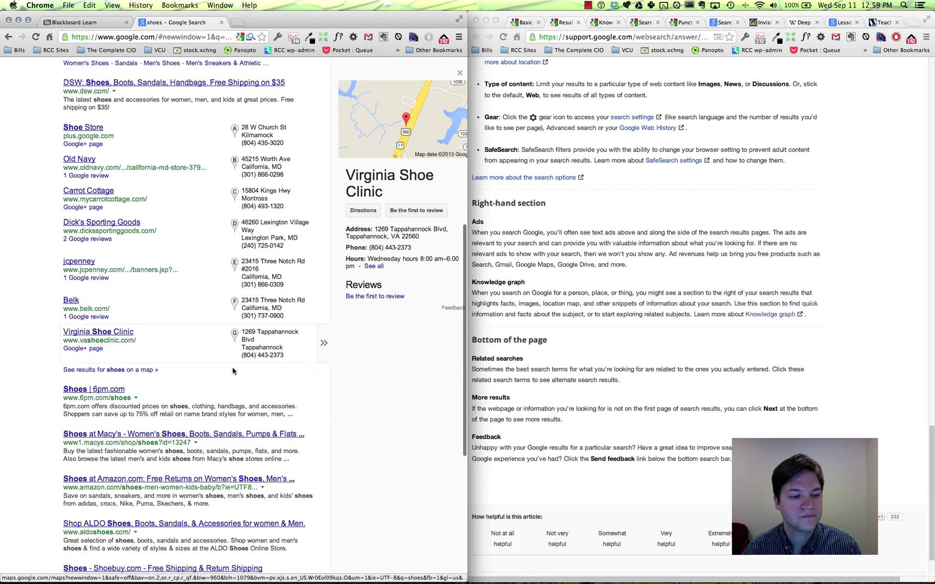
{"action": "scroll", "coordinate": [233, 370], "scroll_direction": "down", "scroll_amount": 1}
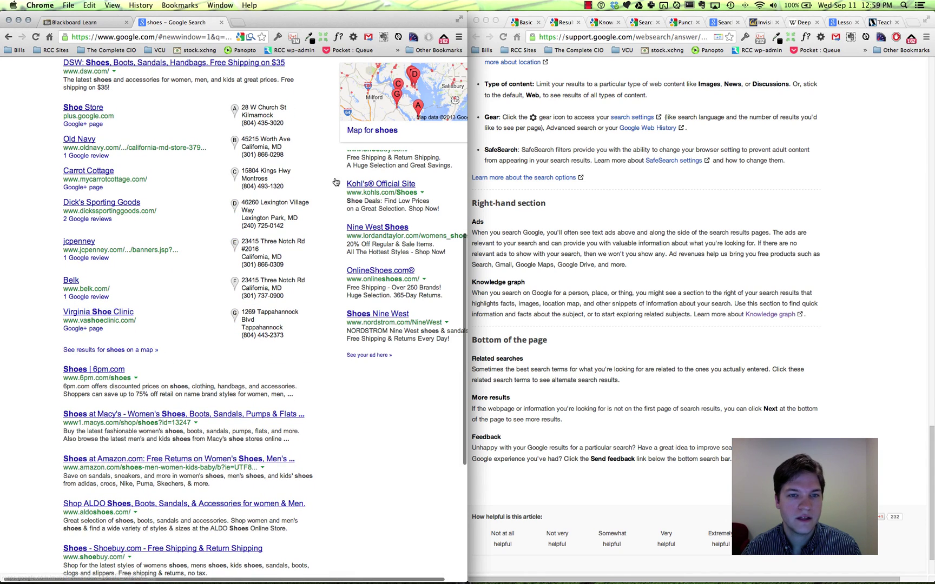
{"action": "scroll", "coordinate": [272, 326], "scroll_direction": "down", "scroll_amount": 6}
{"action": "scroll", "coordinate": [273, 324], "scroll_direction": "down", "scroll_amount": 1}
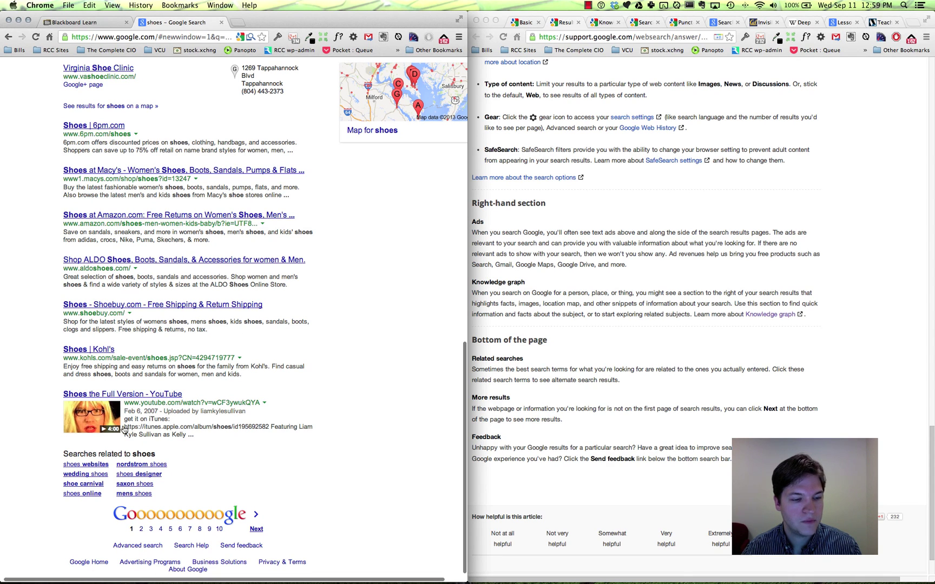
{"action": "mouse_move", "coordinate": [92, 426]}
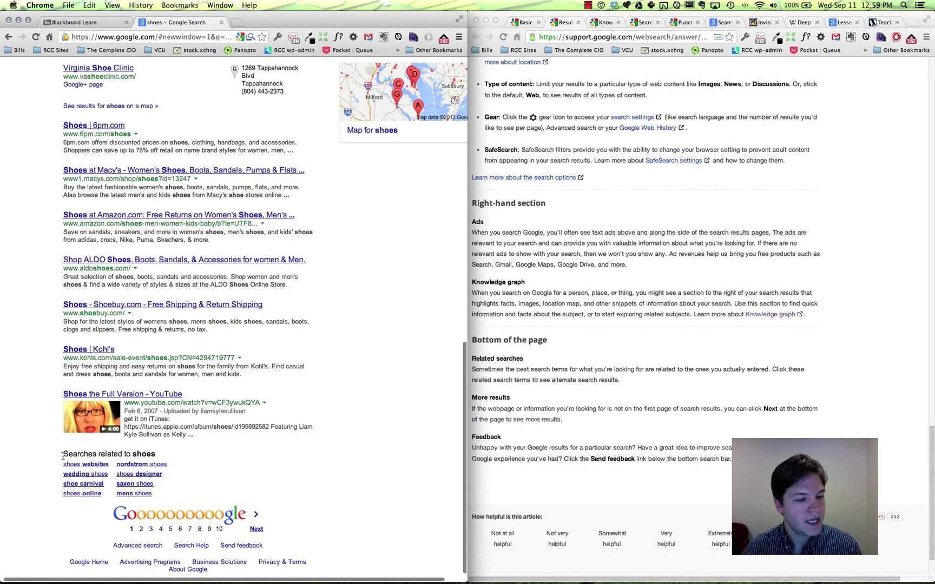
{"action": "left_click_drag", "start_coordinate": [64, 452], "coordinate": [169, 454]}
{"action": "left_click", "coordinate": [169, 455]}
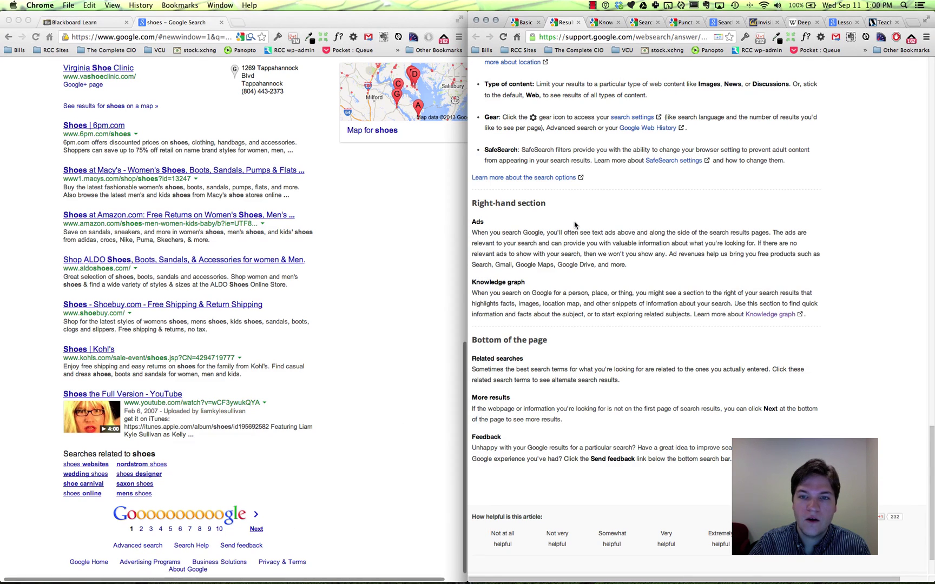
Scroll the help article to its top, close the Knowledge Graph tab and switch to Search operators
{"action": "scroll", "coordinate": [574, 225], "scroll_direction": "up", "scroll_amount": 3}
{"action": "scroll", "coordinate": [575, 223], "scroll_direction": "down", "scroll_amount": 4}
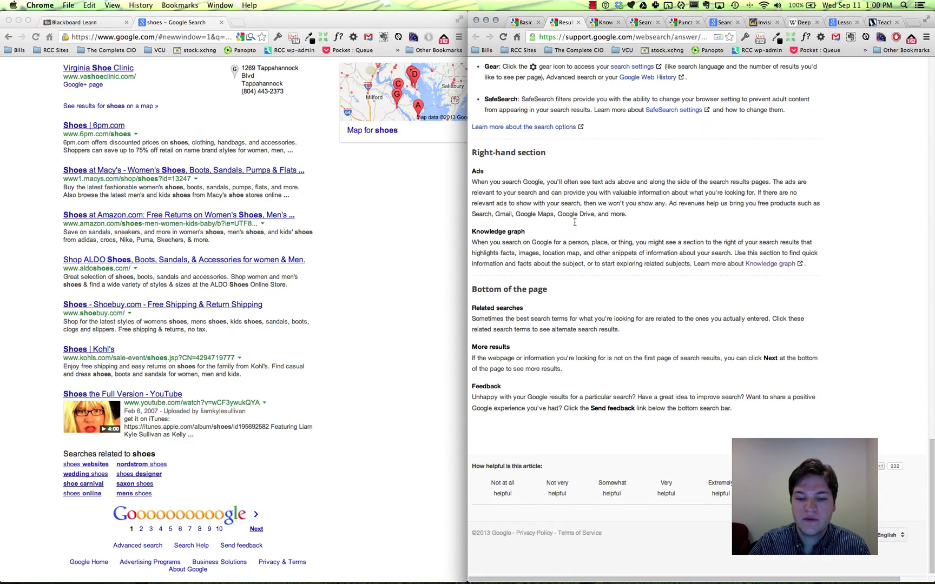
{"action": "scroll", "coordinate": [575, 222], "scroll_direction": "right", "scroll_amount": 1}
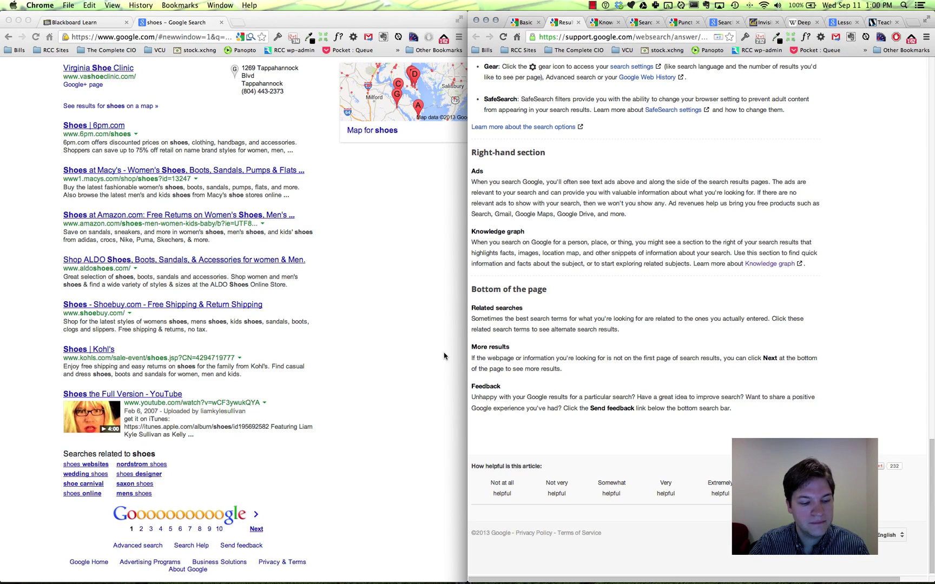
{"action": "scroll", "coordinate": [612, 279], "scroll_direction": "up", "scroll_amount": 15}
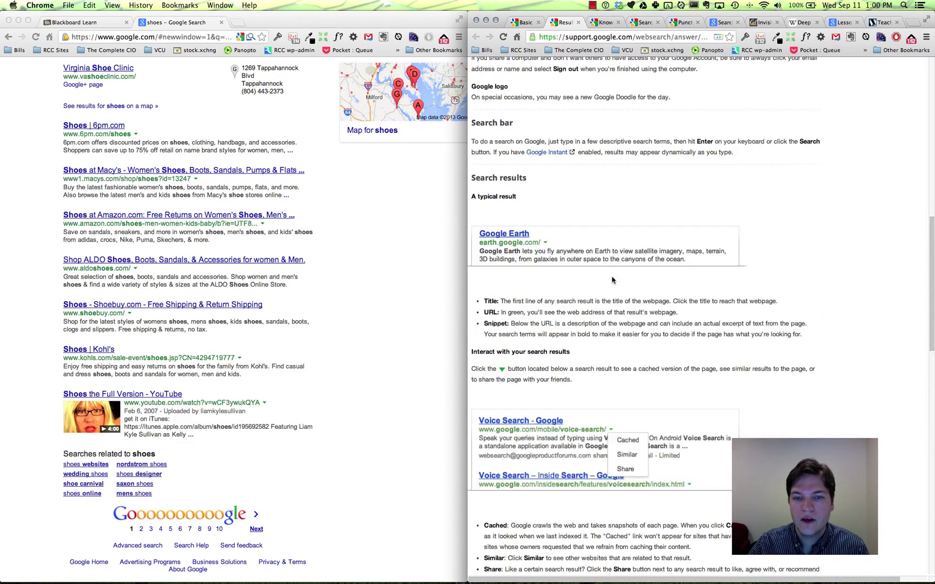
{"action": "scroll", "coordinate": [612, 279], "scroll_direction": "up", "scroll_amount": 10}
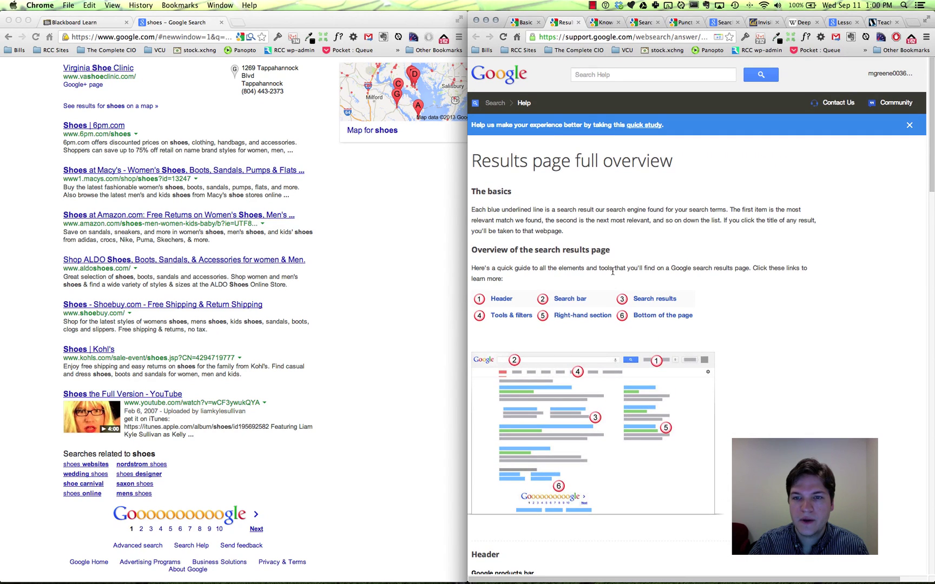
{"action": "left_click", "coordinate": [605, 24]}
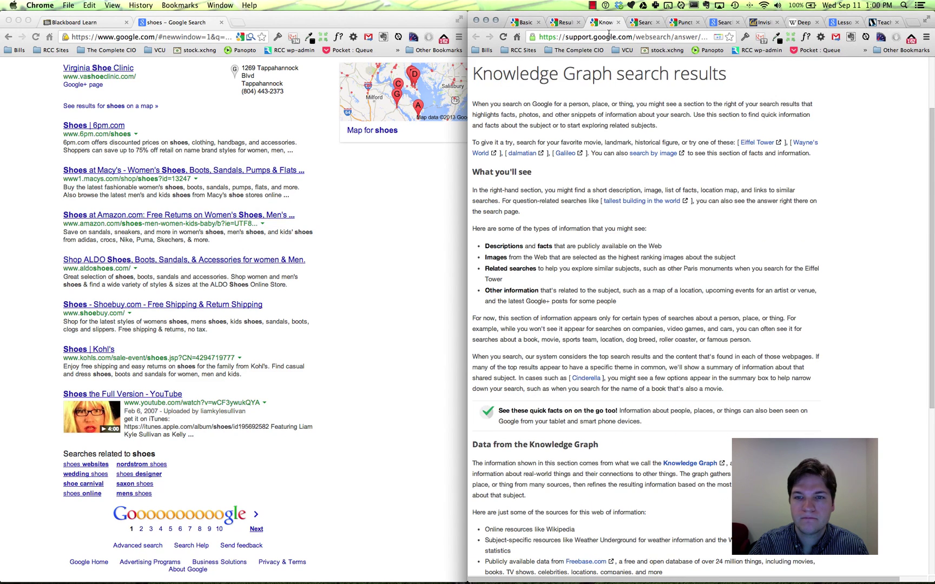
{"action": "left_click", "coordinate": [618, 22]}
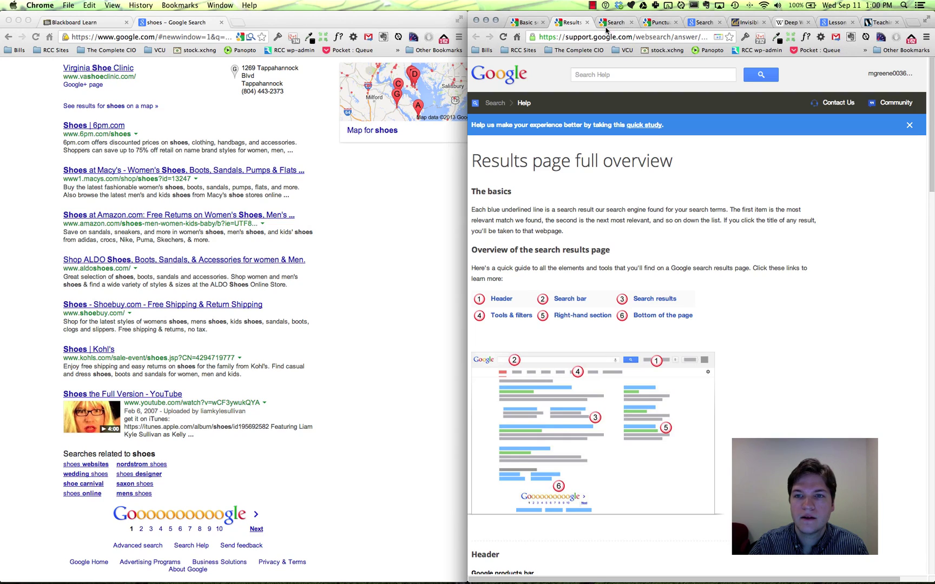
{"action": "left_click", "coordinate": [608, 24]}
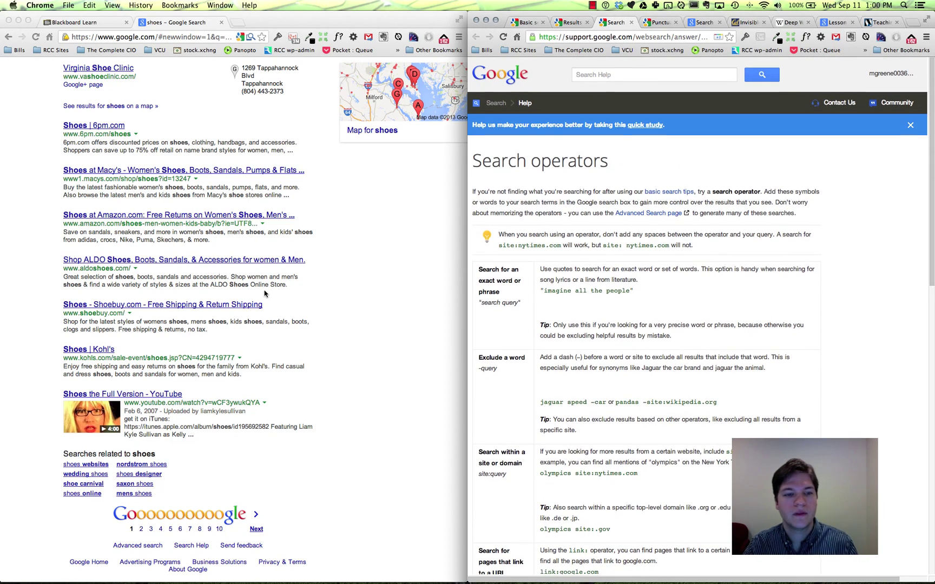
{"action": "scroll", "coordinate": [309, 267], "scroll_direction": "up", "scroll_amount": 10}
{"action": "scroll", "coordinate": [309, 273], "scroll_direction": "up", "scroll_amount": 2}
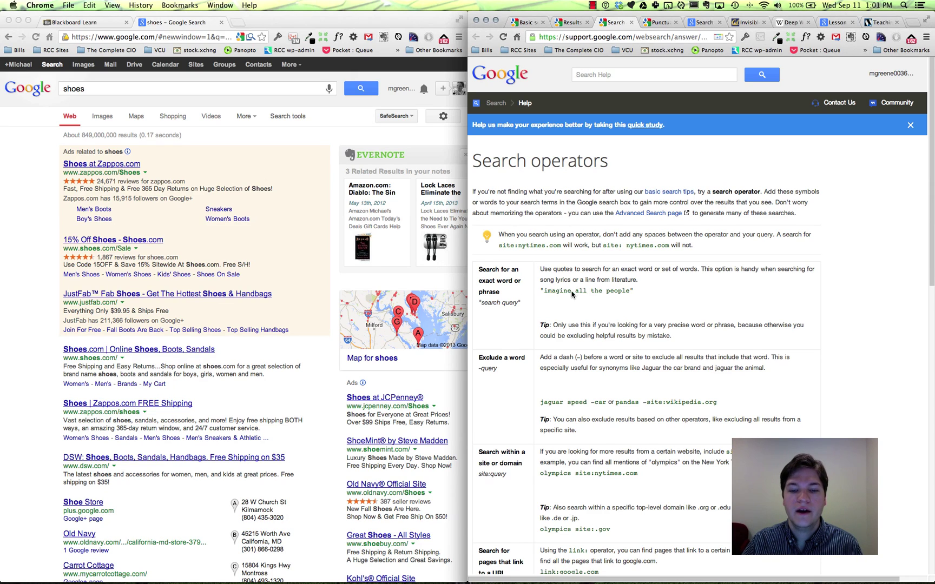
Extend the query to 'shoes athletic' via the suggestion and run the search
{"action": "left_click", "coordinate": [106, 89]}
{"action": "double_click", "coordinate": [106, 89]}
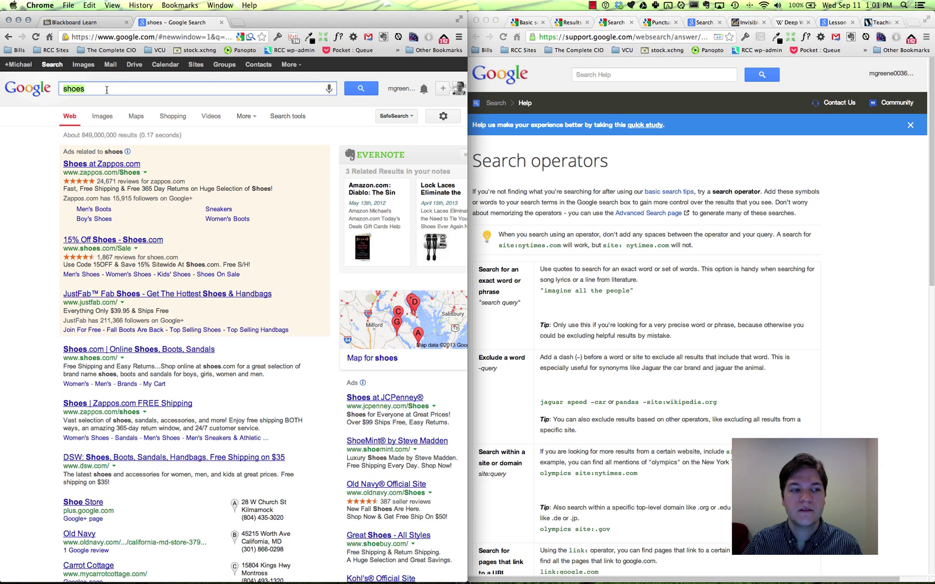
{"action": "left_click", "coordinate": [151, 91]}
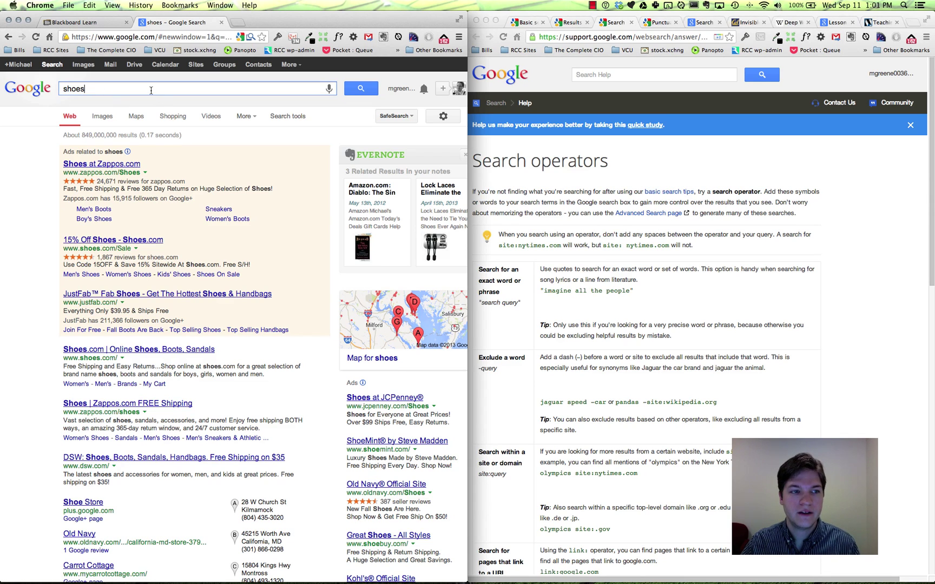
{"action": "type", "text": "ath"}
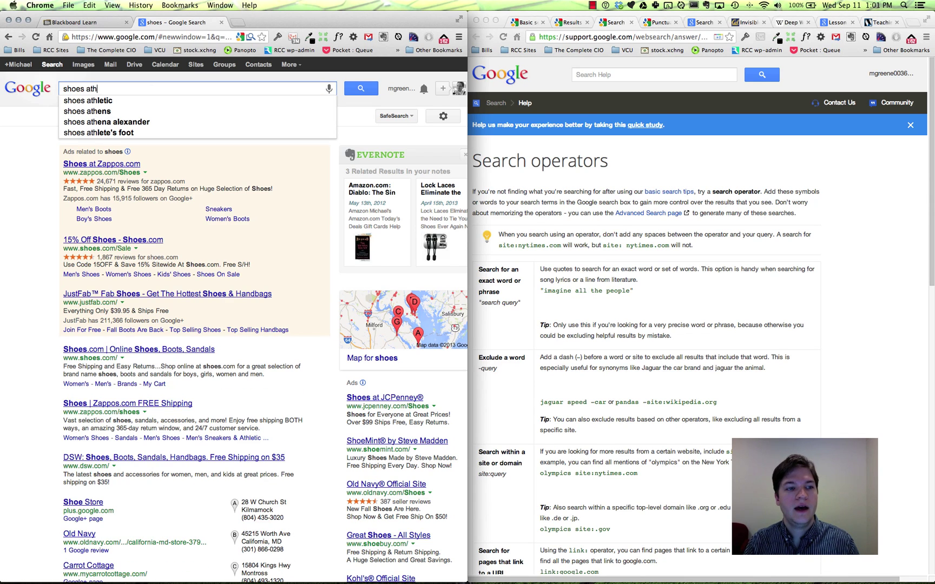
{"action": "key", "text": "Down"}
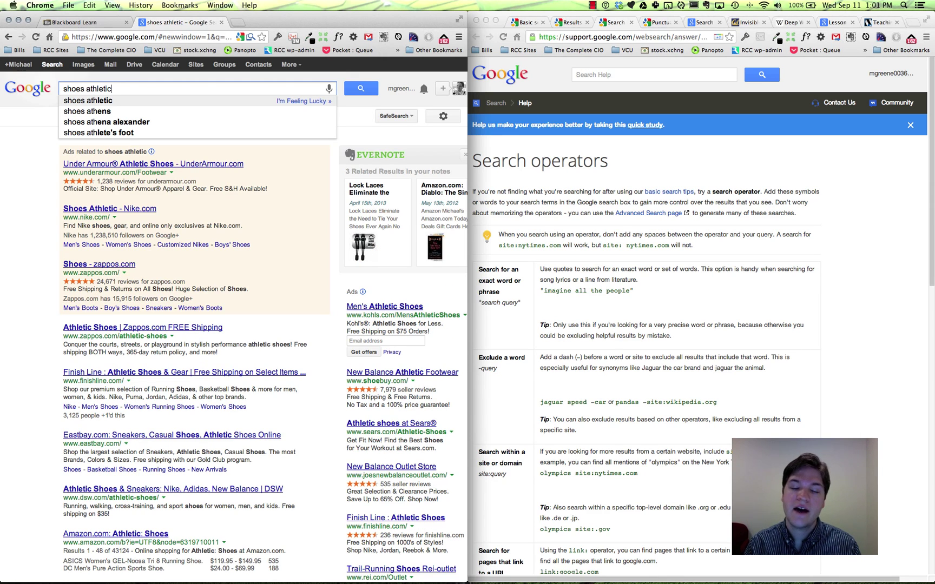
{"action": "key", "text": "Return"}
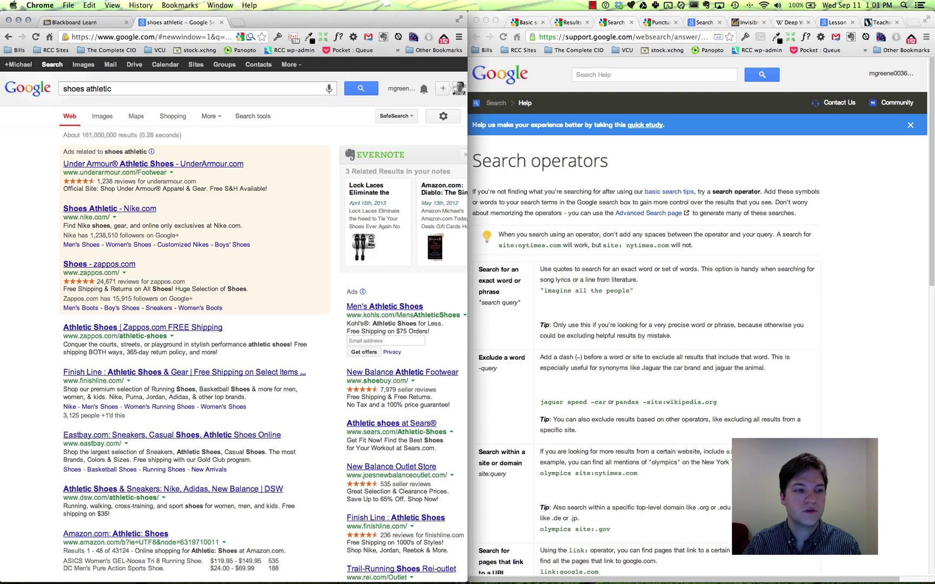
{"action": "left_click", "coordinate": [86, 90]}
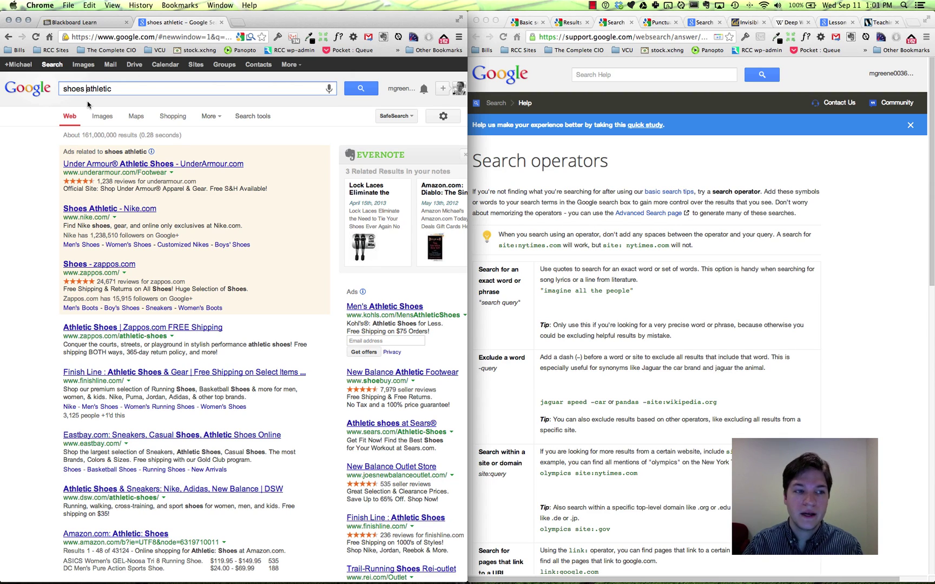
Insert OR to search 'shoes OR athletic' and scroll through its roughly 1,050,000,000 results
{"action": "type", "text": "OR"}
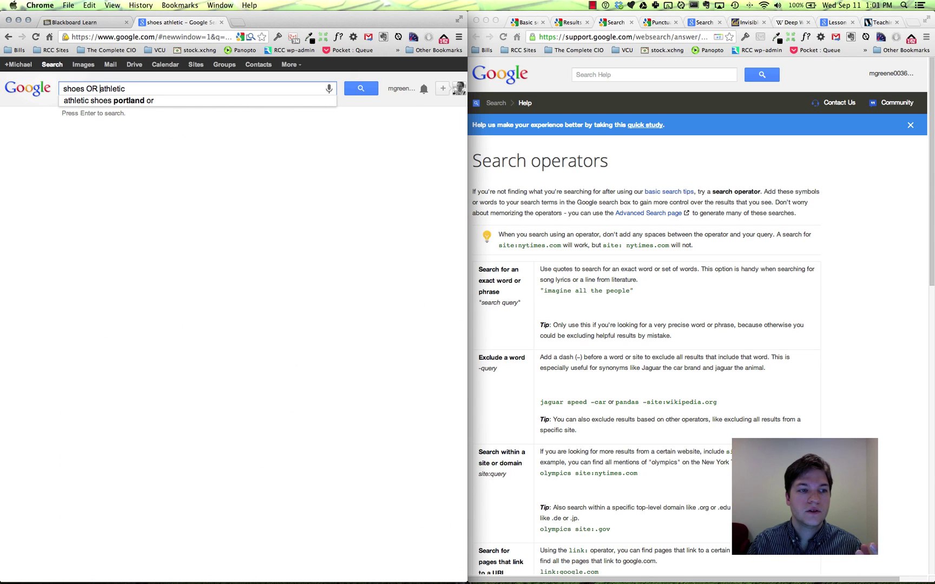
{"action": "key", "text": "Return"}
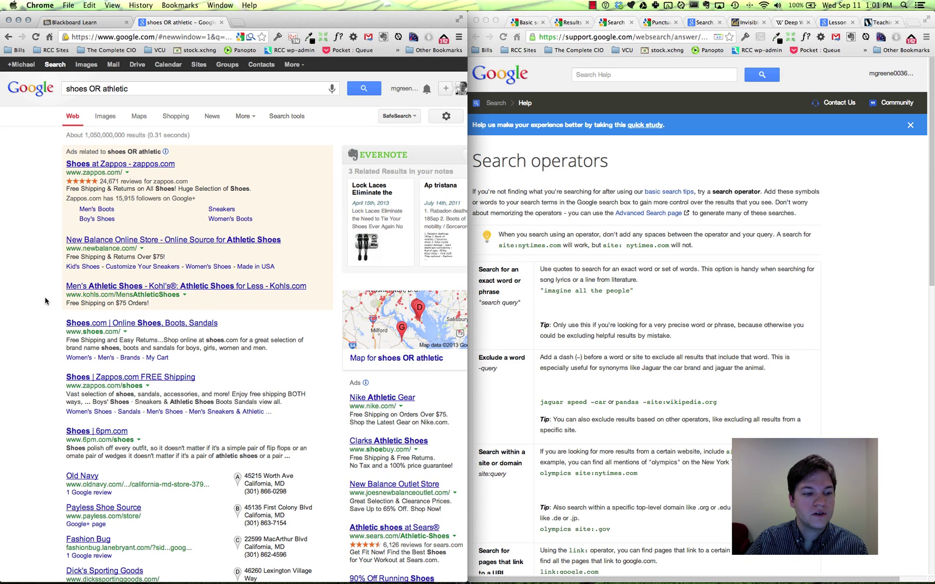
{"action": "scroll", "coordinate": [47, 311], "scroll_direction": "down", "scroll_amount": 5}
{"action": "scroll", "coordinate": [51, 327], "scroll_direction": "down", "scroll_amount": 10}
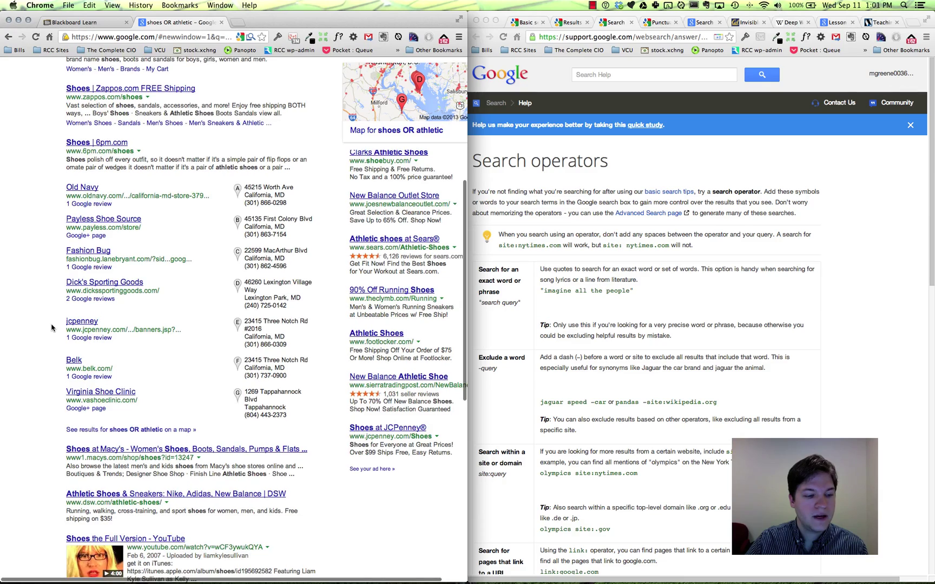
{"action": "scroll", "coordinate": [51, 328], "scroll_direction": "down", "scroll_amount": 1}
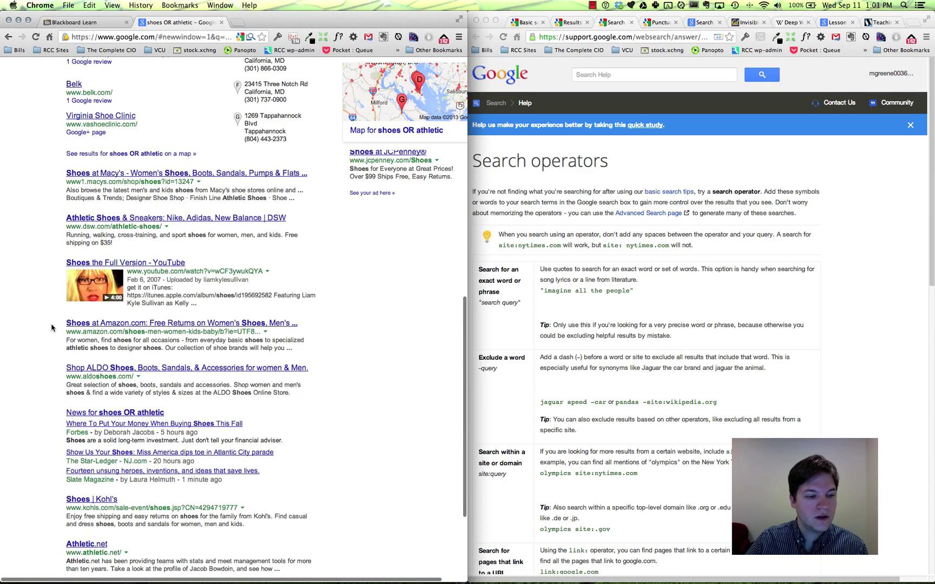
{"action": "scroll", "coordinate": [52, 327], "scroll_direction": "down", "scroll_amount": 5}
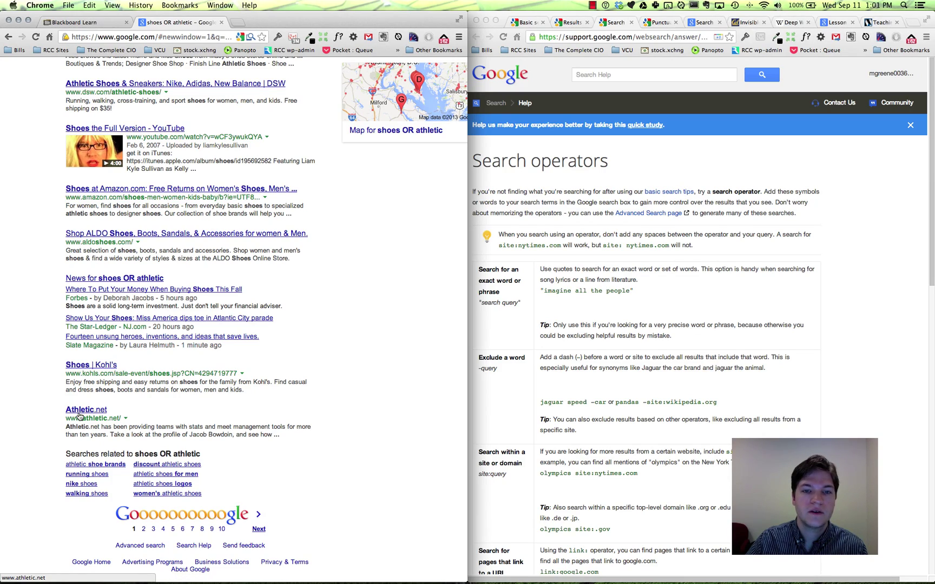
{"action": "scroll", "coordinate": [78, 416], "scroll_direction": "up", "scroll_amount": 10}
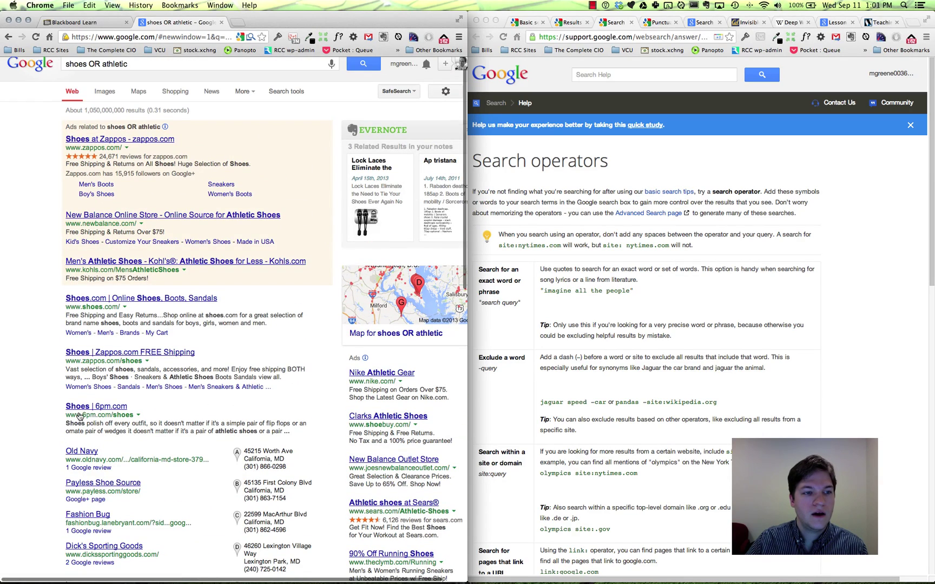
{"action": "left_click_drag", "start_coordinate": [130, 66], "coordinate": [99, 66]}
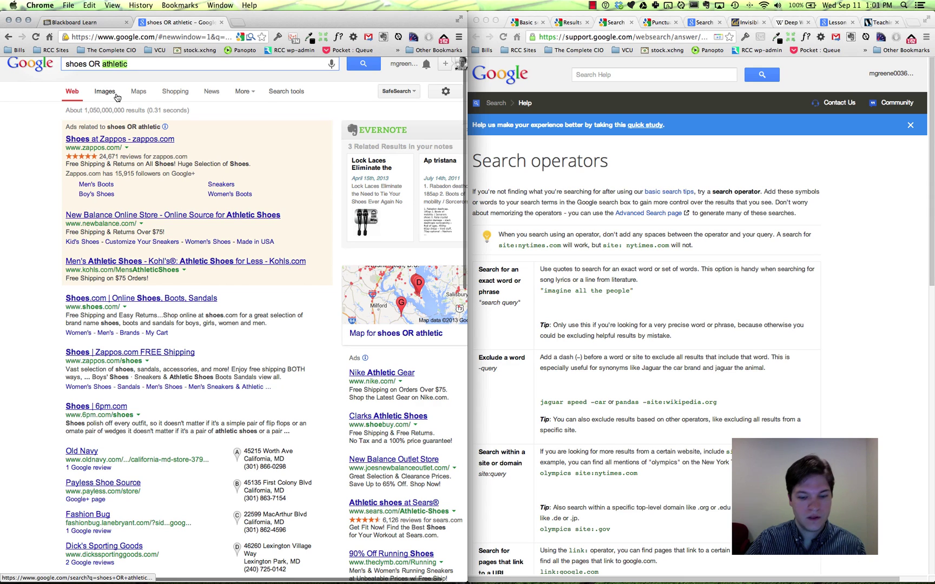
Search for shoes OR soccer and scroll through the roughly 1,290,000,000 results
{"action": "type", "text": "soccer"}
{"action": "key", "text": "Return"}
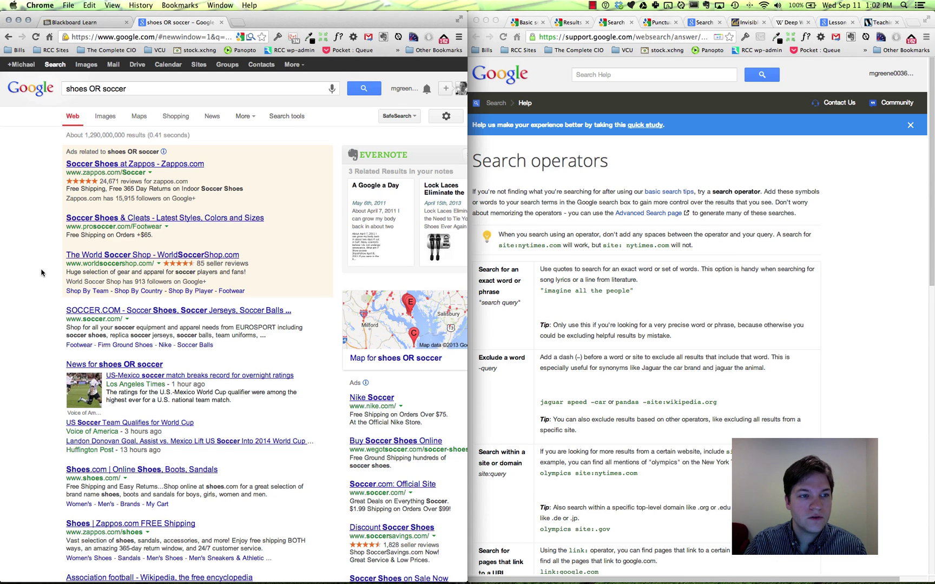
{"action": "scroll", "coordinate": [41, 272], "scroll_direction": "down", "scroll_amount": 3}
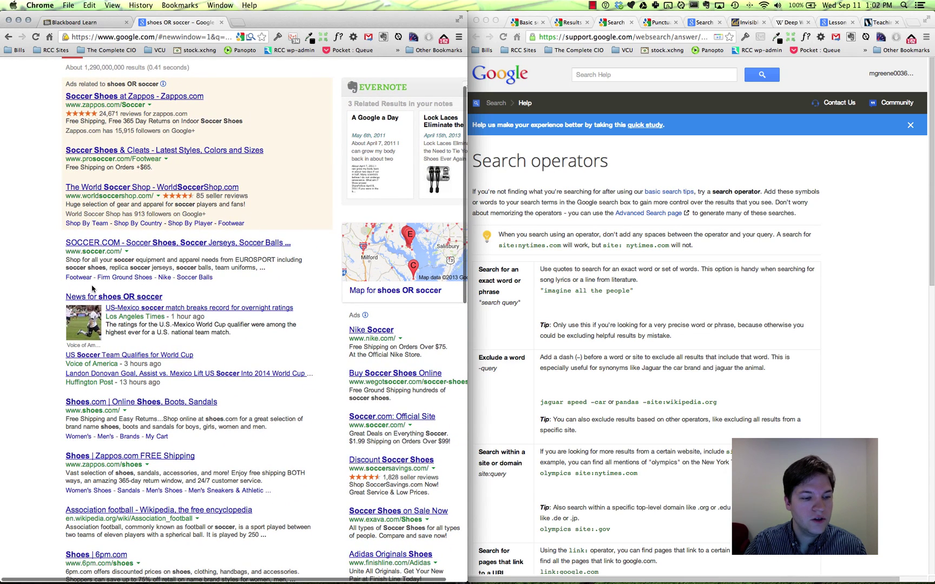
{"action": "scroll", "coordinate": [90, 248], "scroll_direction": "down", "scroll_amount": 3}
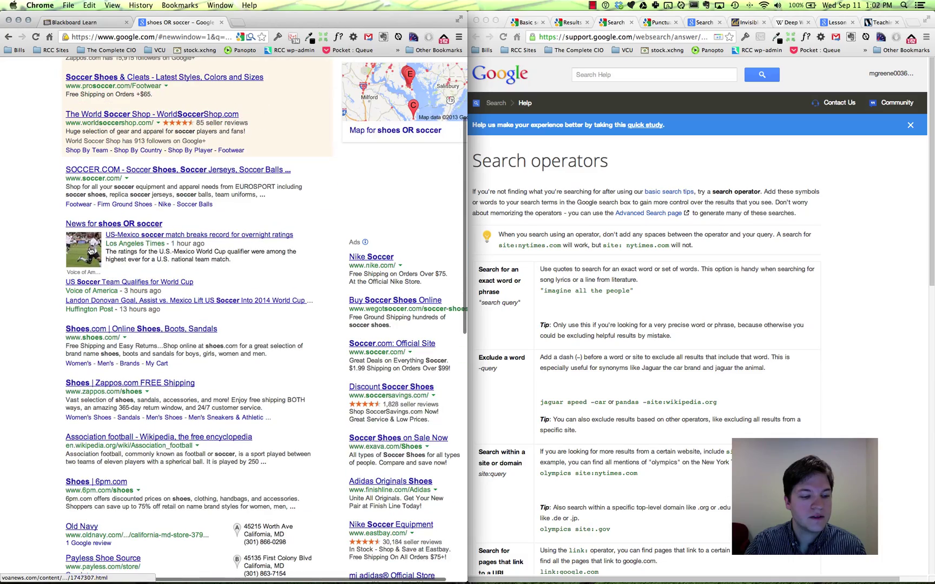
{"action": "scroll", "coordinate": [91, 250], "scroll_direction": "down", "scroll_amount": 6}
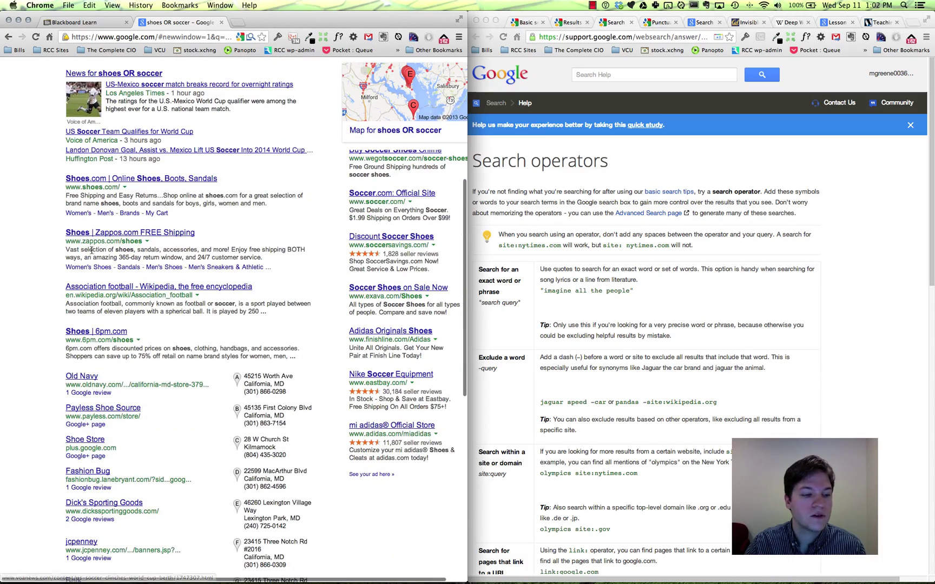
{"action": "scroll", "coordinate": [98, 262], "scroll_direction": "down", "scroll_amount": 7}
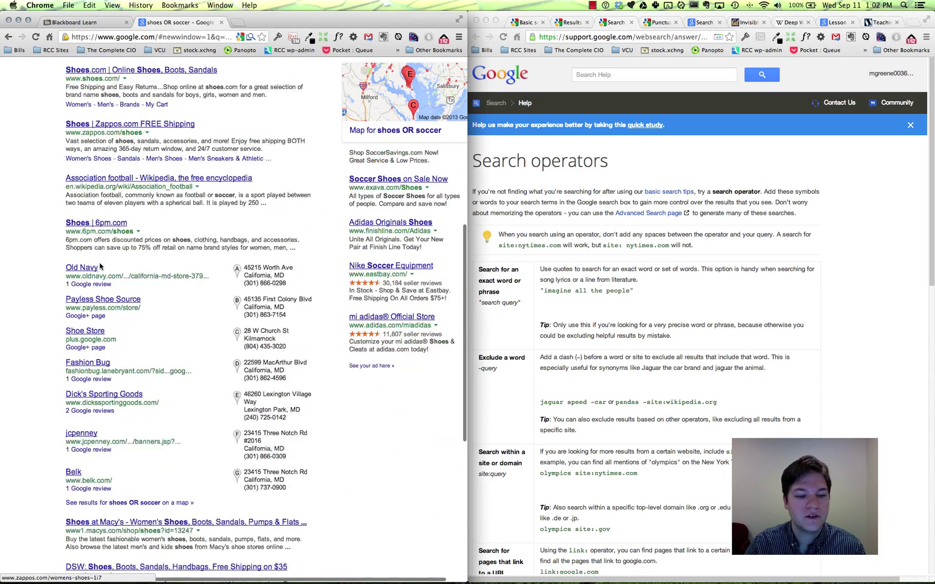
{"action": "scroll", "coordinate": [100, 265], "scroll_direction": "up", "scroll_amount": 10}
{"action": "scroll", "coordinate": [101, 265], "scroll_direction": "up", "scroll_amount": 9}
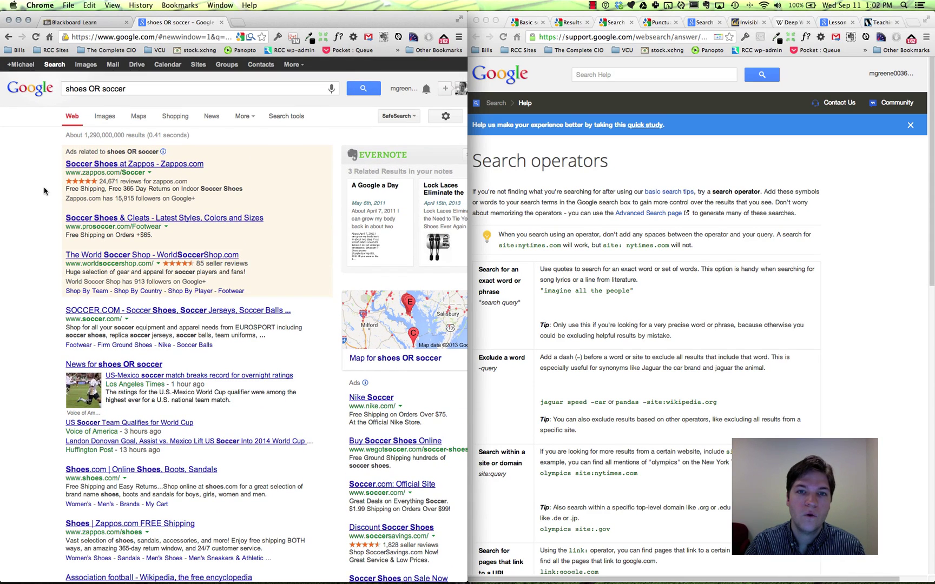
Replace OR with a minus sign so the query becomes shoes -soccer
{"action": "double_click", "coordinate": [97, 90]}
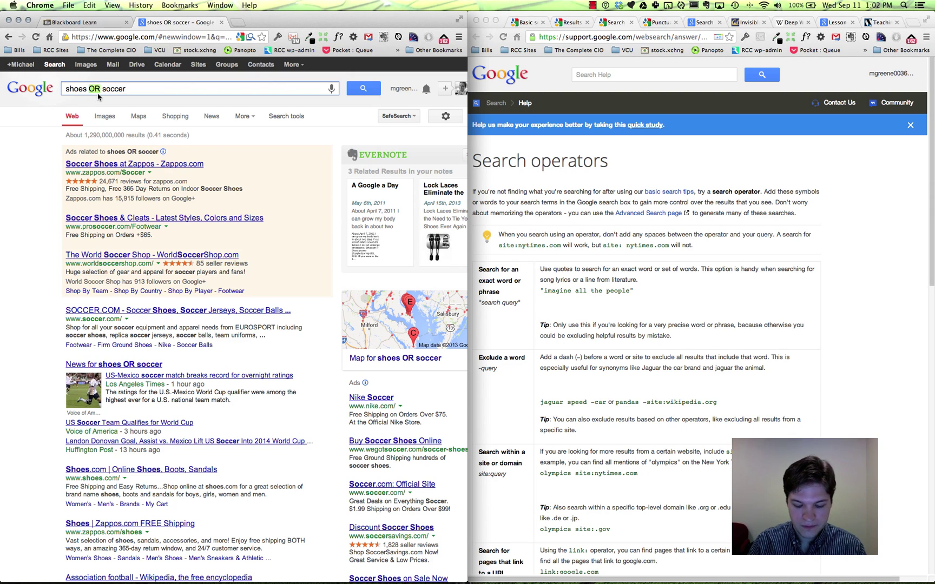
{"action": "key", "text": "BackSpace"}
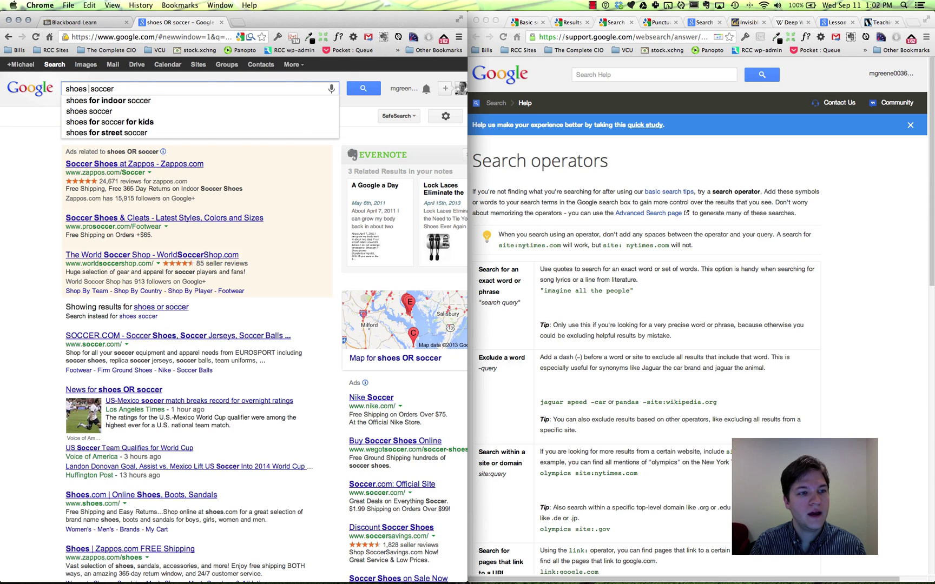
{"action": "key", "text": "BackSpace"}
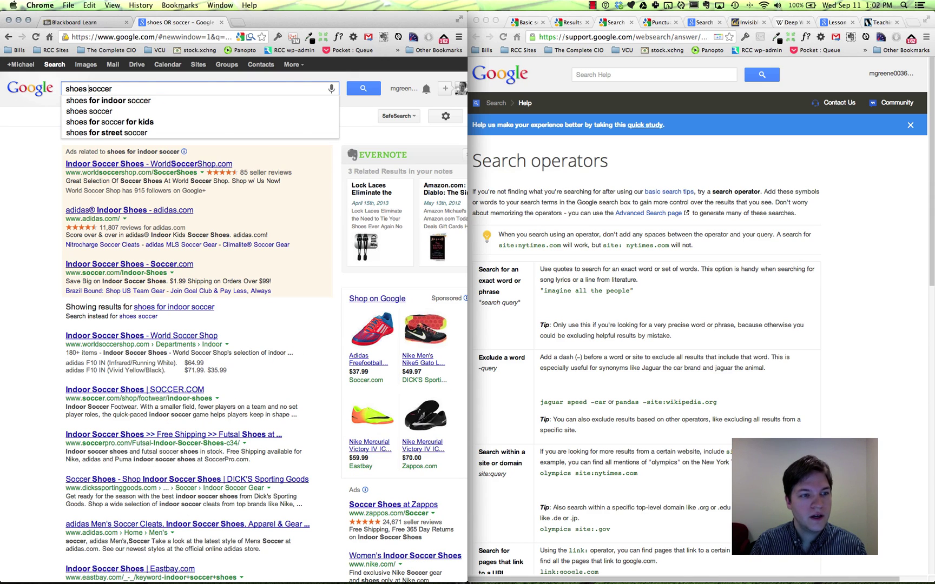
{"action": "type", "text": "-"}
{"action": "key", "text": "Return"}
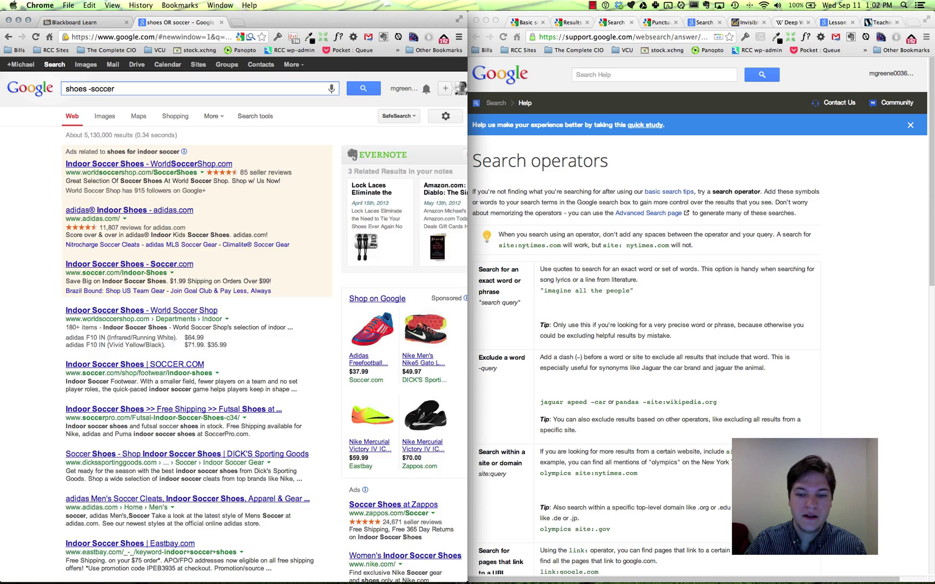
Highlight the Exclude a word tip on the help page, then run the shoes -soccer search
{"action": "left_click", "coordinate": [487, 357]}
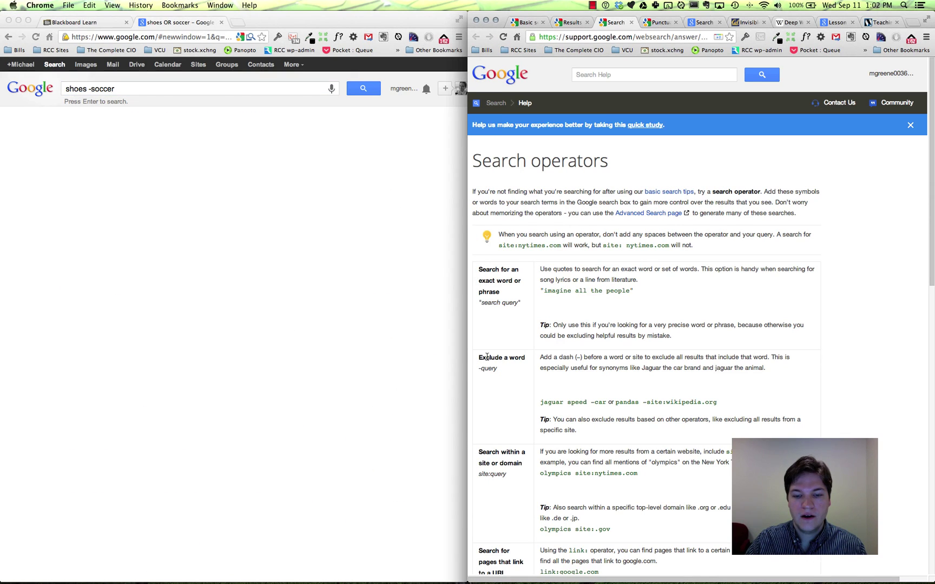
{"action": "left_click_drag", "start_coordinate": [480, 358], "coordinate": [528, 359]}
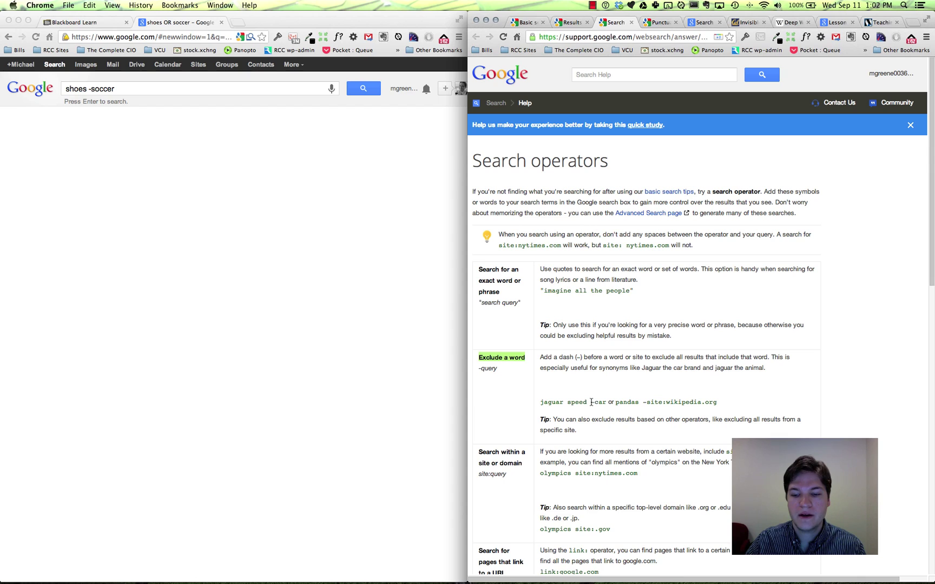
{"action": "left_click", "coordinate": [144, 122]}
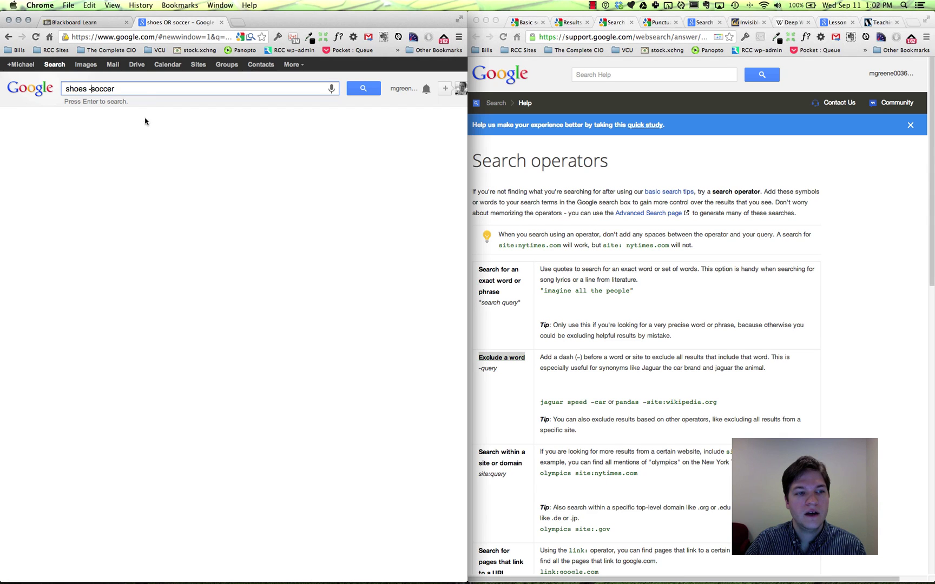
{"action": "left_click", "coordinate": [366, 89]}
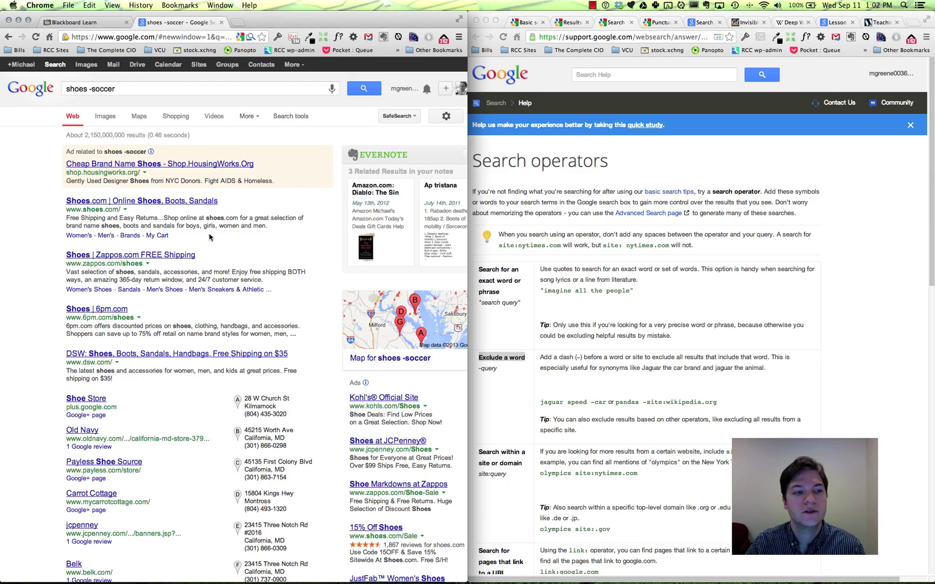
Remove the minus sign and start quoting the query as a phrase
{"action": "left_click", "coordinate": [90, 88]}
{"action": "key", "text": "BackSpace"}
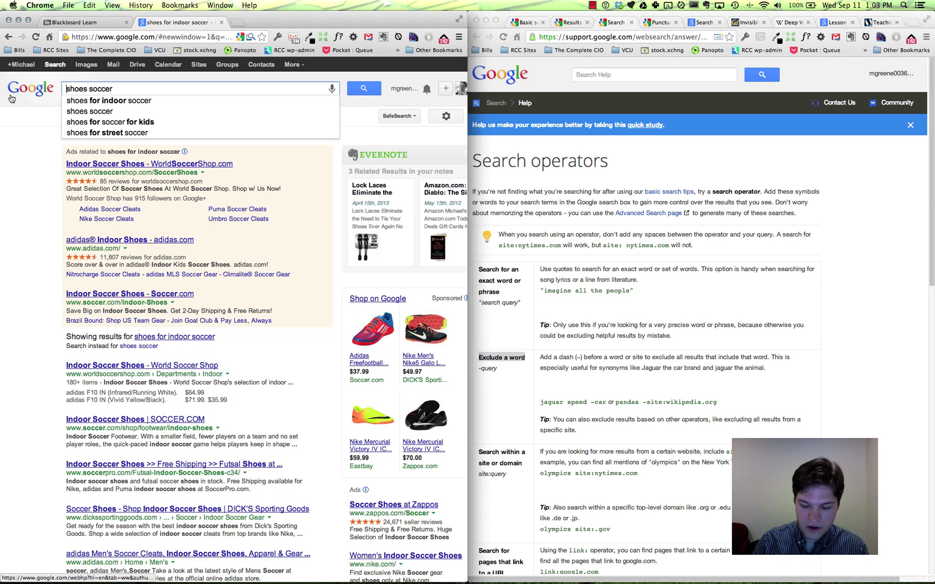
{"action": "type", "text": "\""}
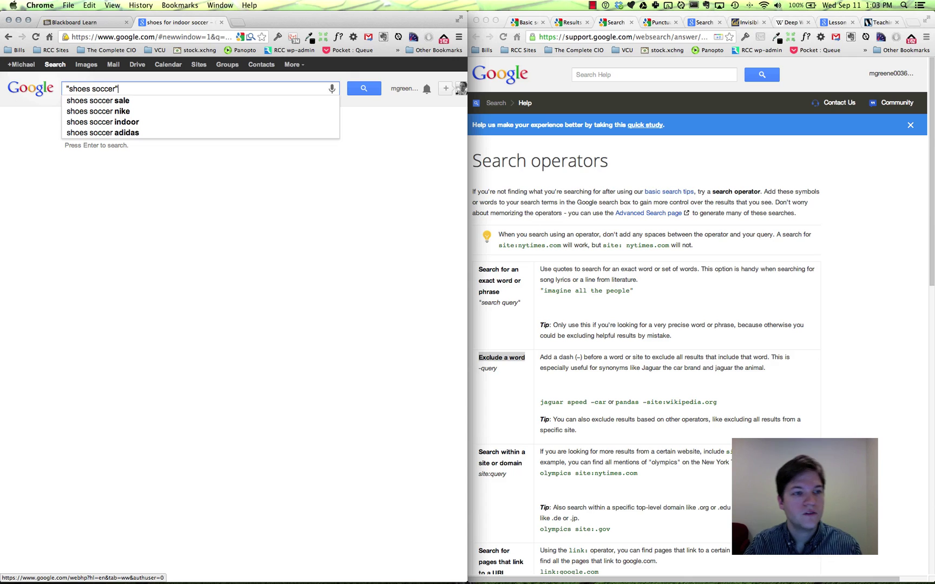
Run the exact-phrase search "shoes soccer" and scroll through its results
{"action": "key", "text": "Return"}
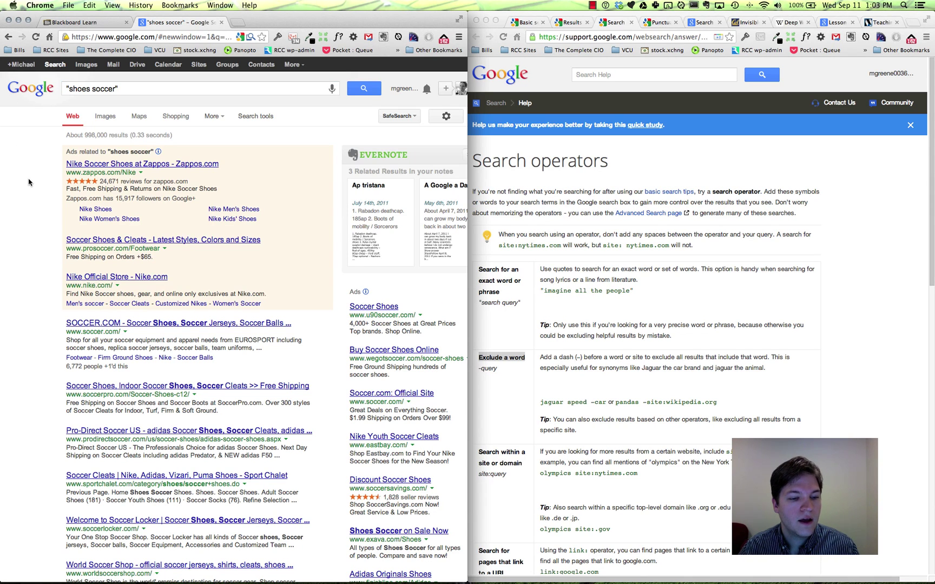
{"action": "scroll", "coordinate": [29, 182], "scroll_direction": "down", "scroll_amount": 1}
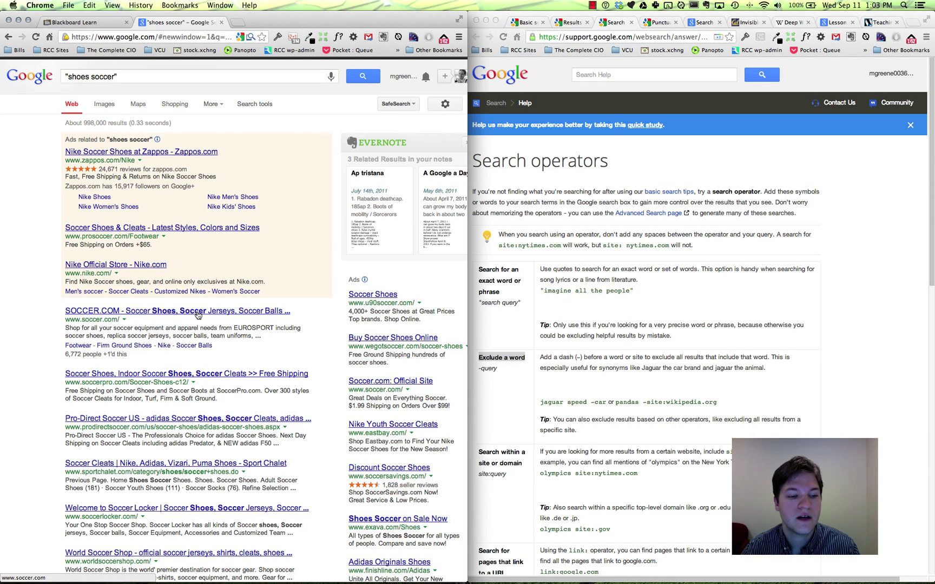
{"action": "scroll", "coordinate": [196, 324], "scroll_direction": "down", "scroll_amount": 4}
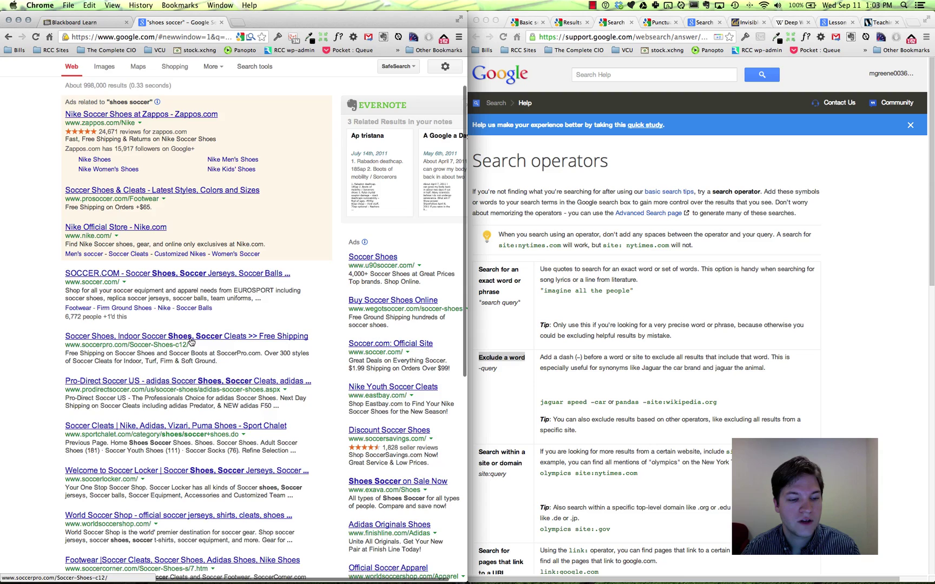
{"action": "scroll", "coordinate": [195, 340], "scroll_direction": "up", "scroll_amount": 4}
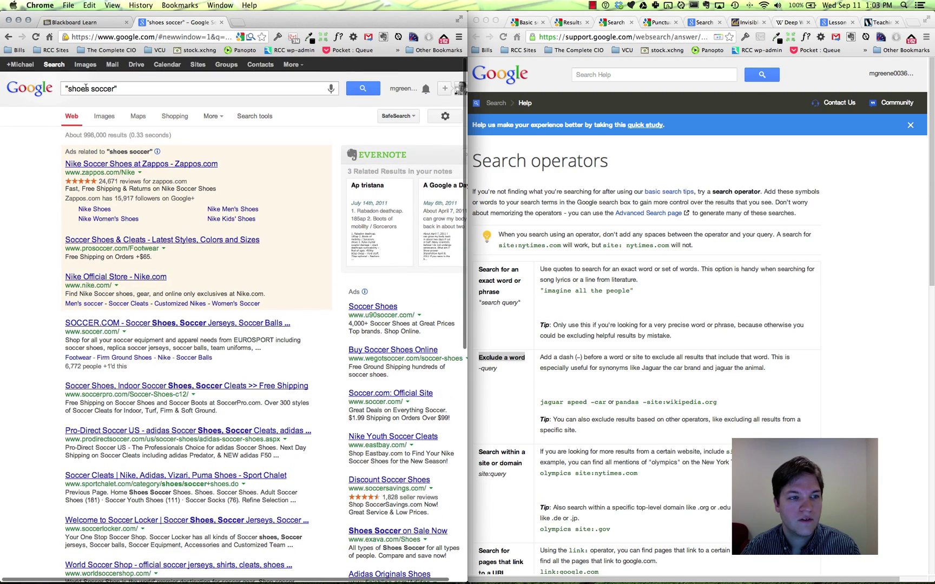
Reorder the quoted phrase to "soccer shoes" and search, getting about 4,130,000 results
{"action": "double_click", "coordinate": [83, 89]}
{"action": "key", "text": "BackSpace"}
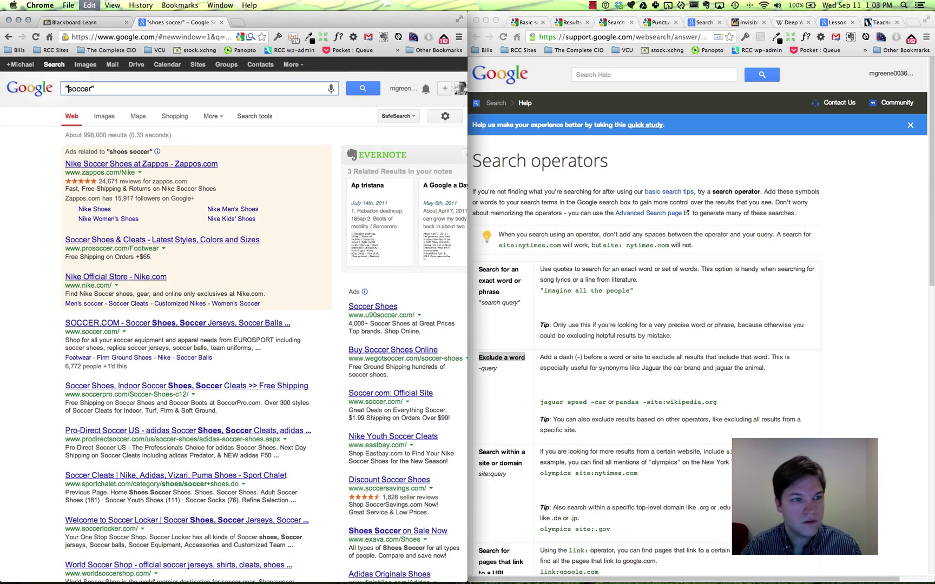
{"action": "type", "text": "shoes"}
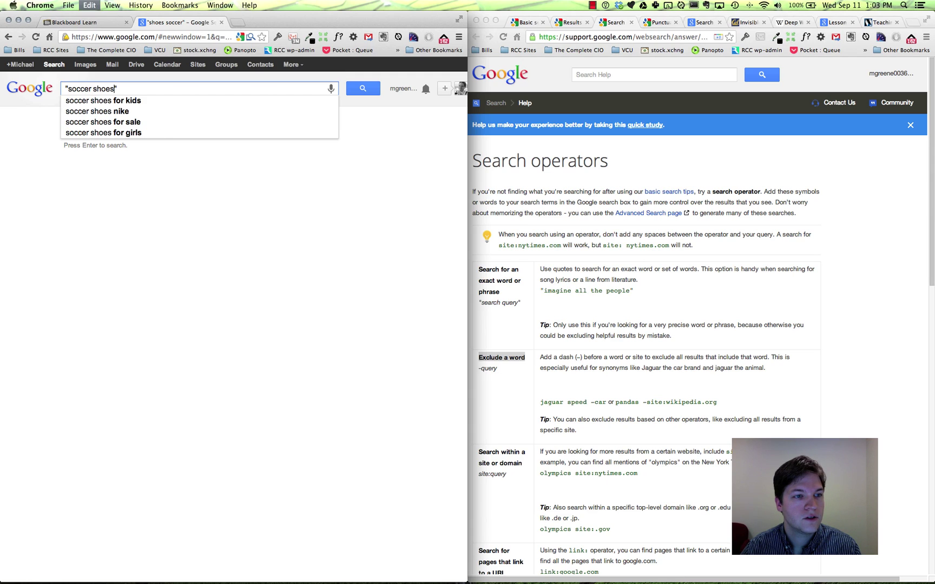
{"action": "key", "text": "Return"}
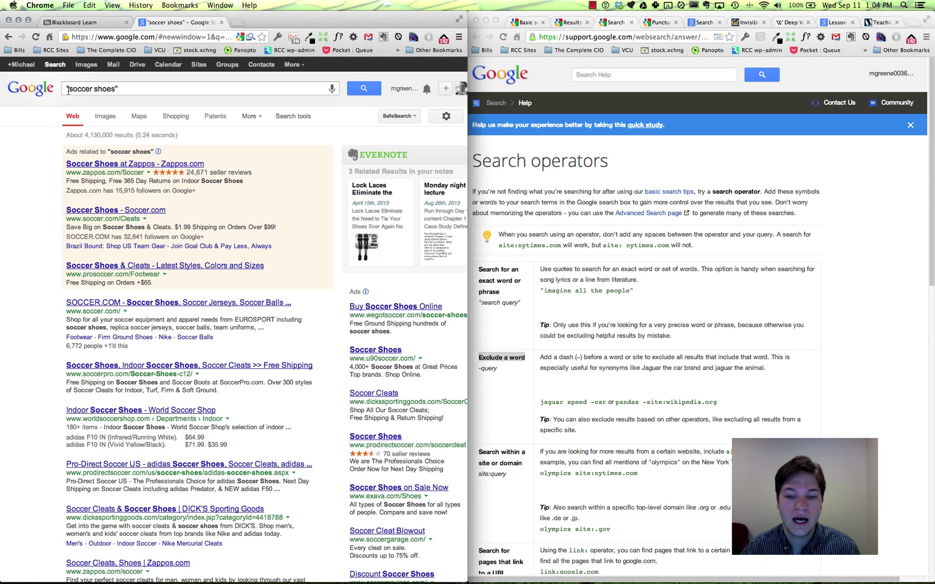
Replace the query with a plain search for soccer
{"action": "scroll", "coordinate": [590, 409], "scroll_direction": "down", "scroll_amount": 5}
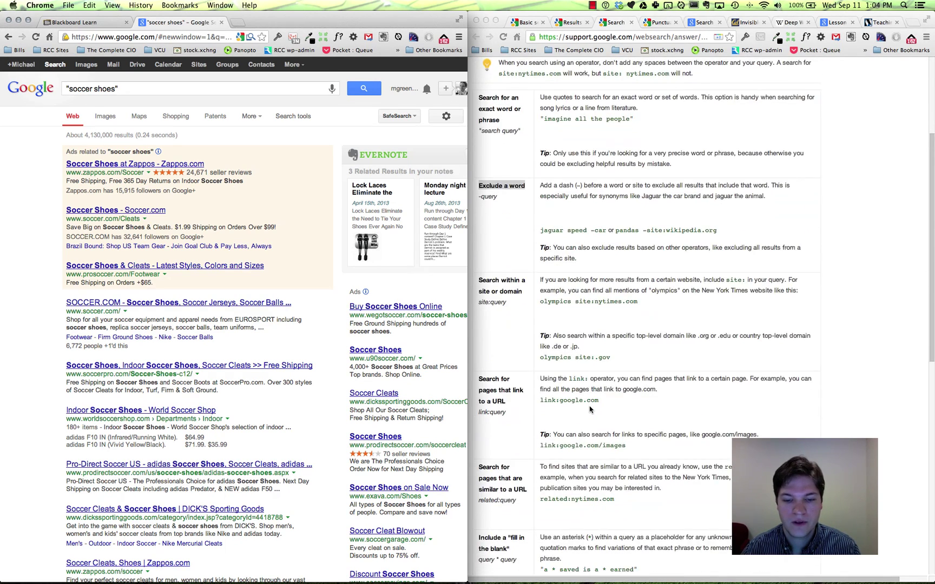
{"action": "scroll", "coordinate": [590, 410], "scroll_direction": "down", "scroll_amount": 5}
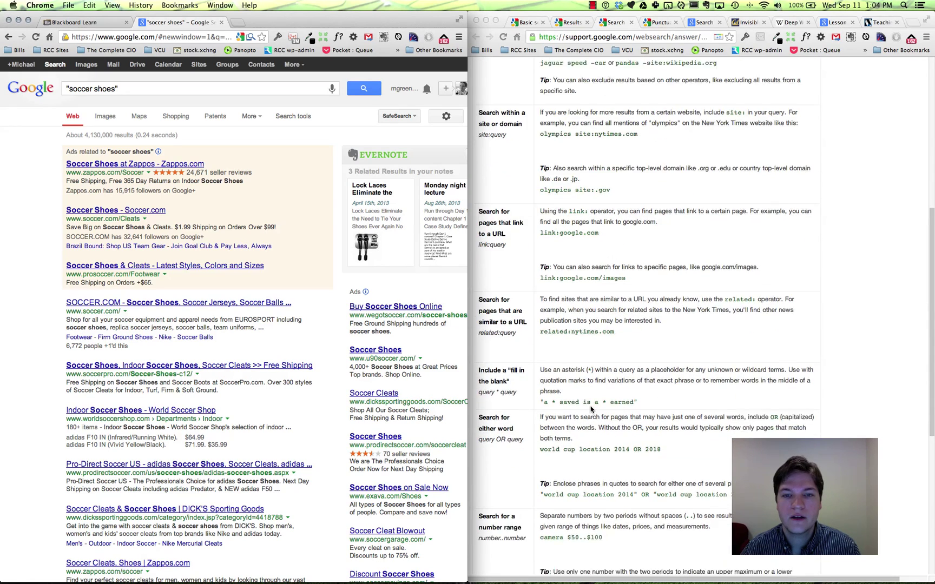
{"action": "scroll", "coordinate": [591, 409], "scroll_direction": "down", "scroll_amount": 1}
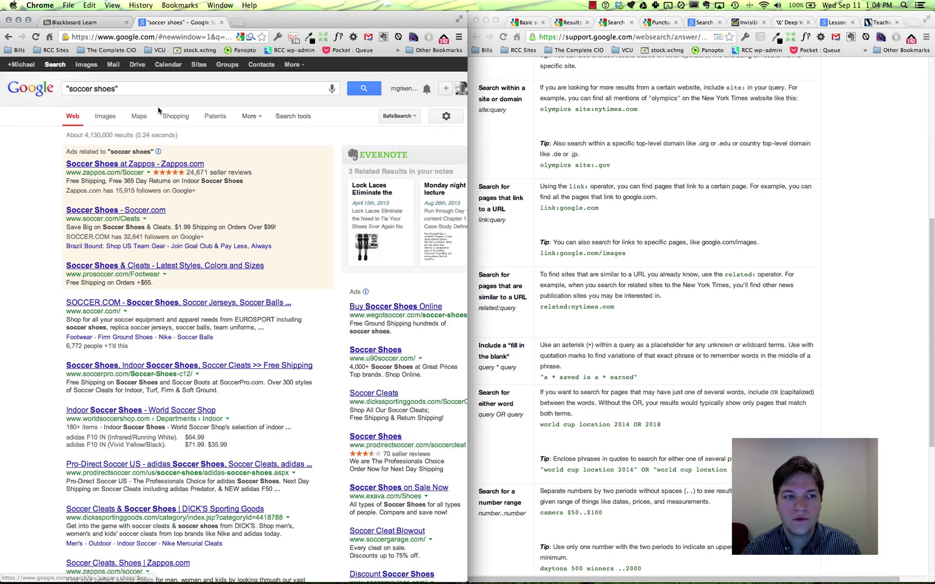
{"action": "triple_click", "coordinate": [125, 88]}
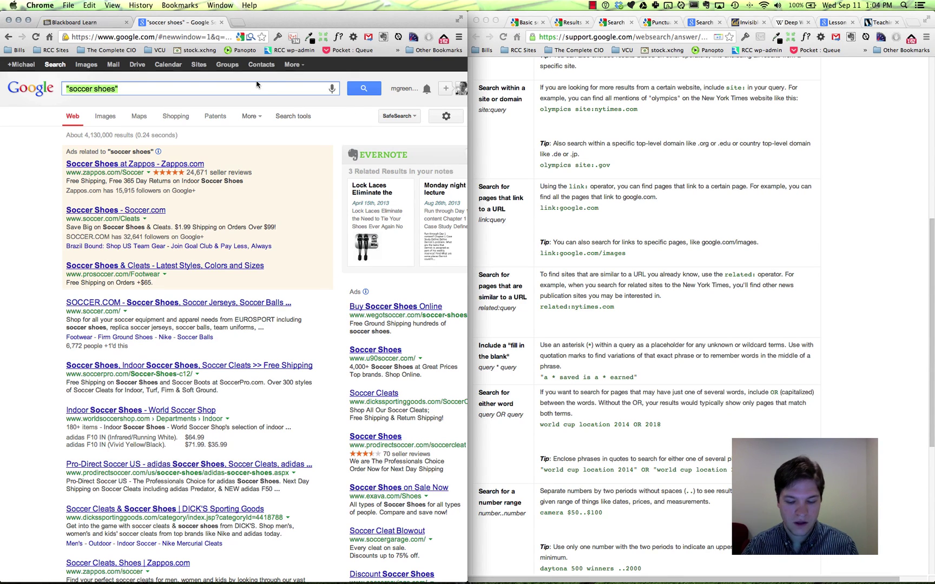
{"action": "type", "text": "soccer"}
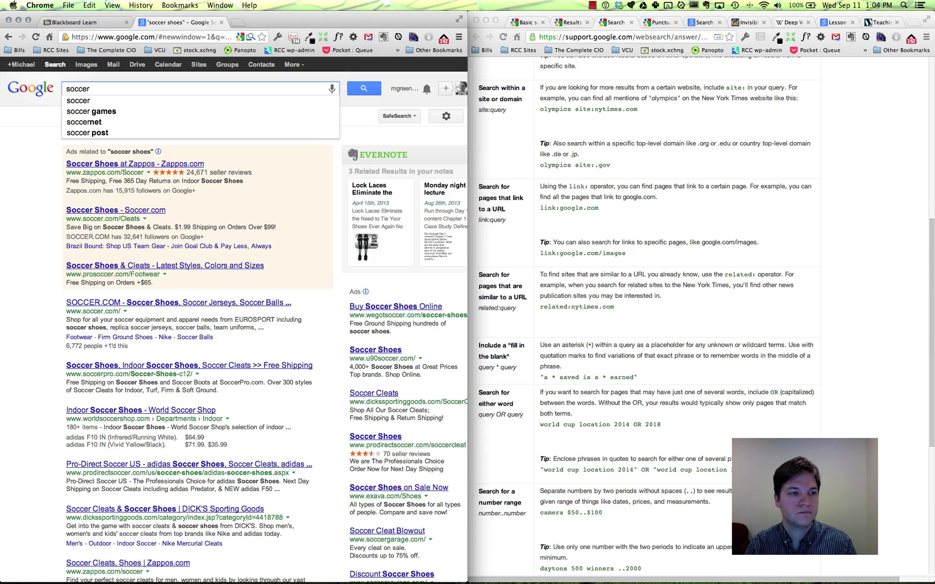
{"action": "key", "text": "Return"}
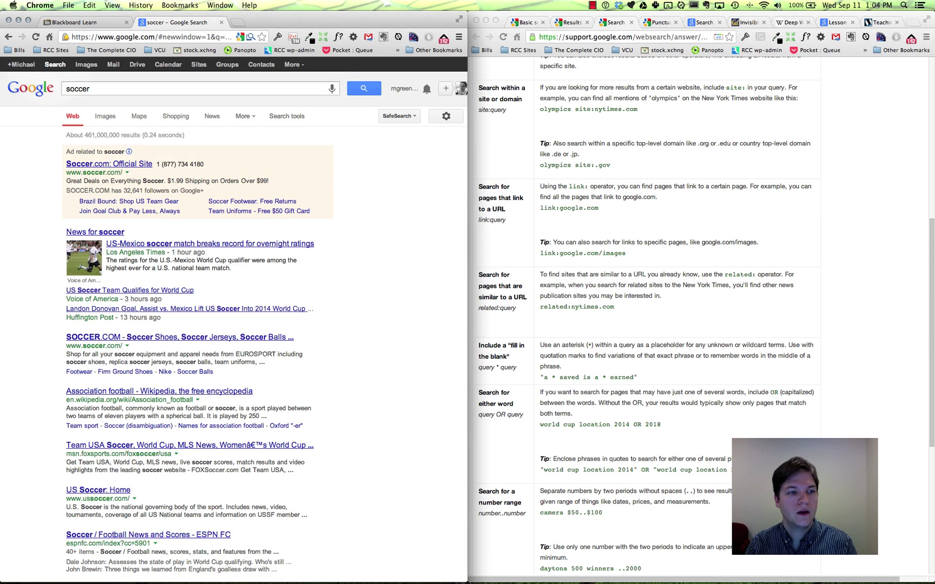
Add site:edu to limit the soccer results to .edu sites
{"action": "left_click", "coordinate": [214, 91]}
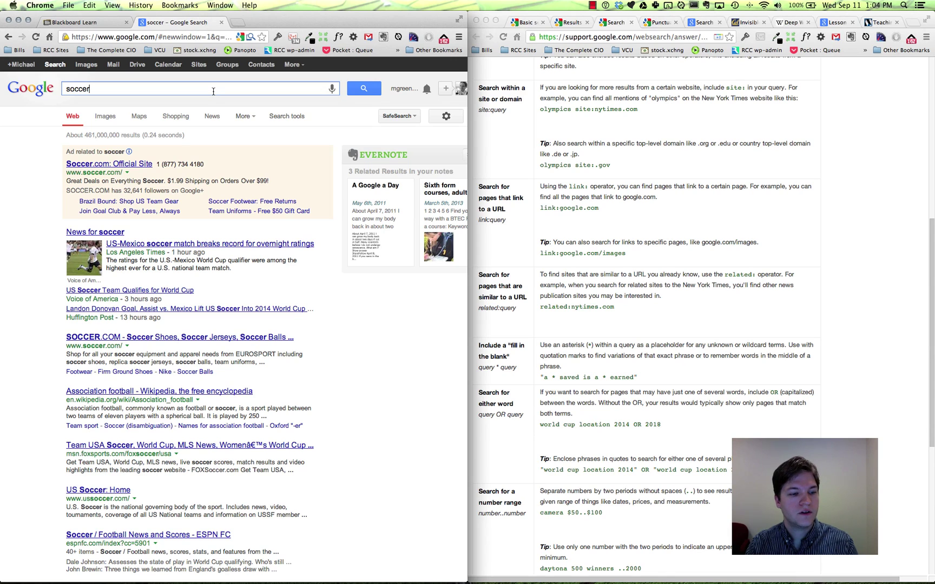
{"action": "type", "text": "site"}
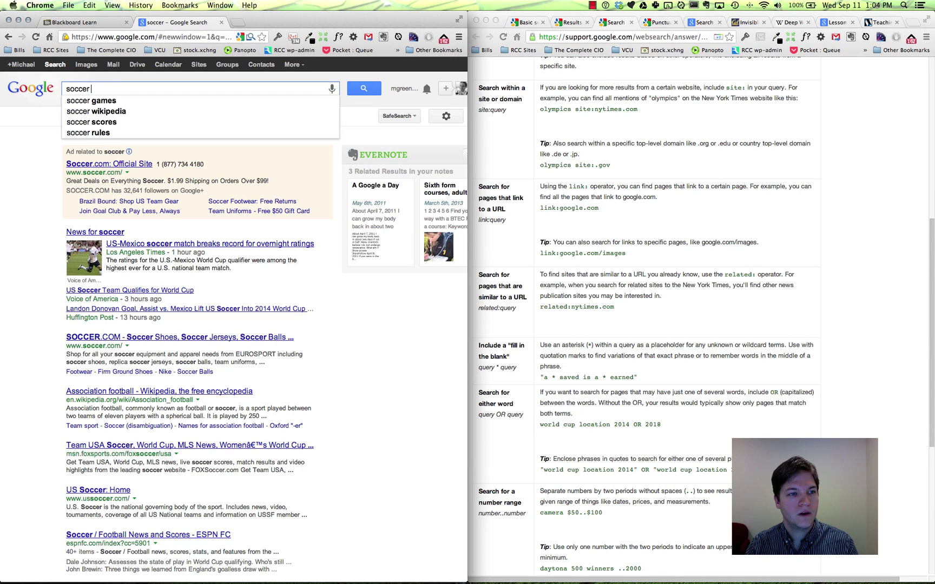
{"action": "type", "text": ":edu"}
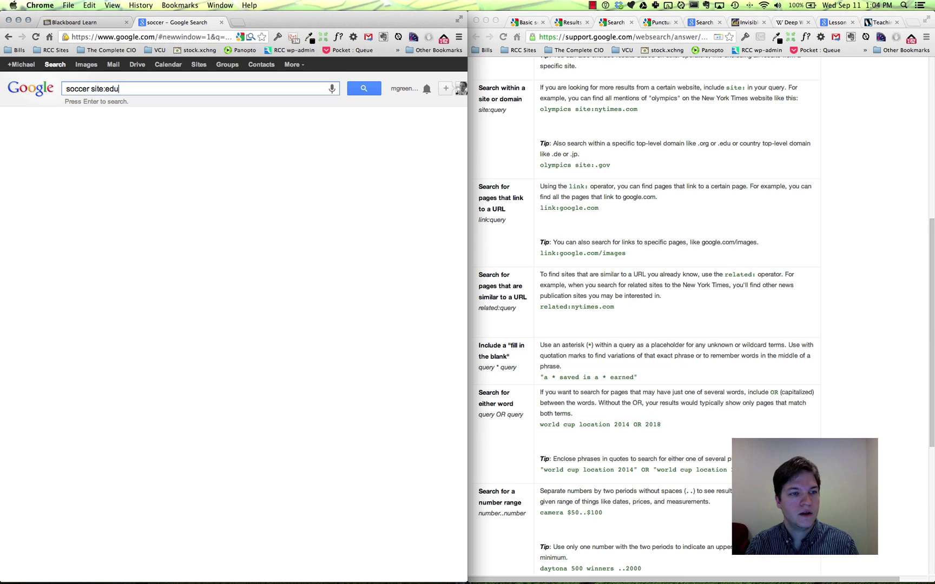
{"action": "key", "text": "Return"}
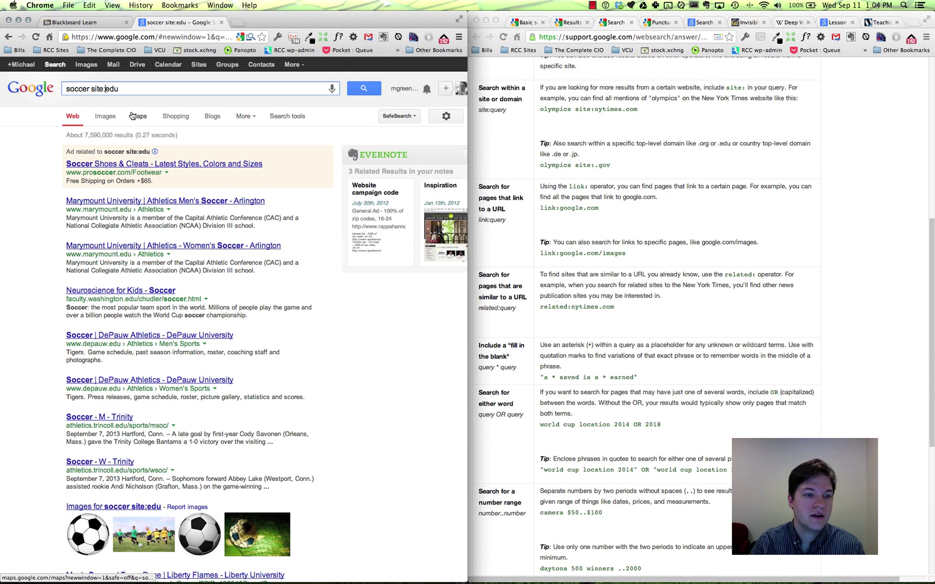
Narrow the site restriction to rappahannock.edu, leaving 3 results, and highlight the domain
{"action": "left_click", "coordinate": [104, 89]}
{"action": "type", "text": "rappah"}
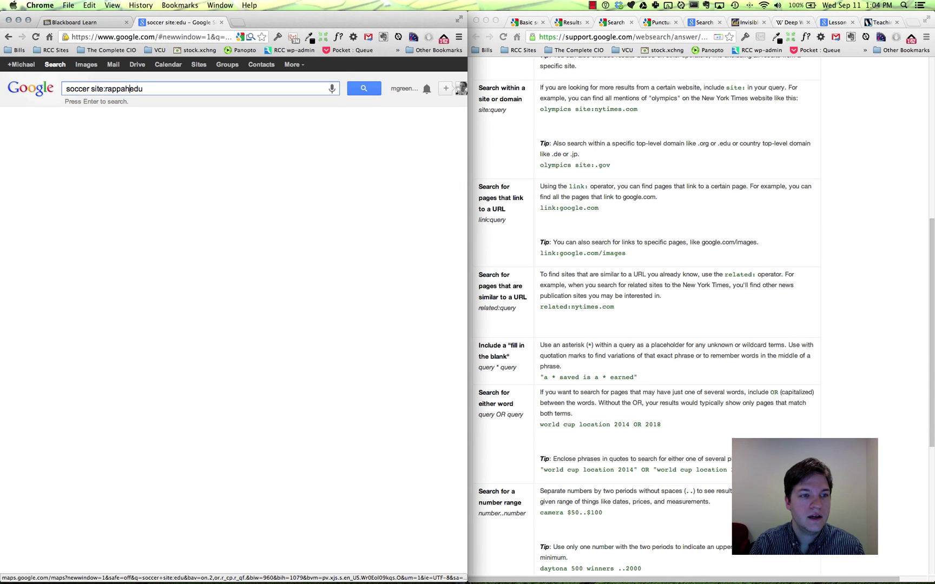
{"action": "type", "text": "annock."}
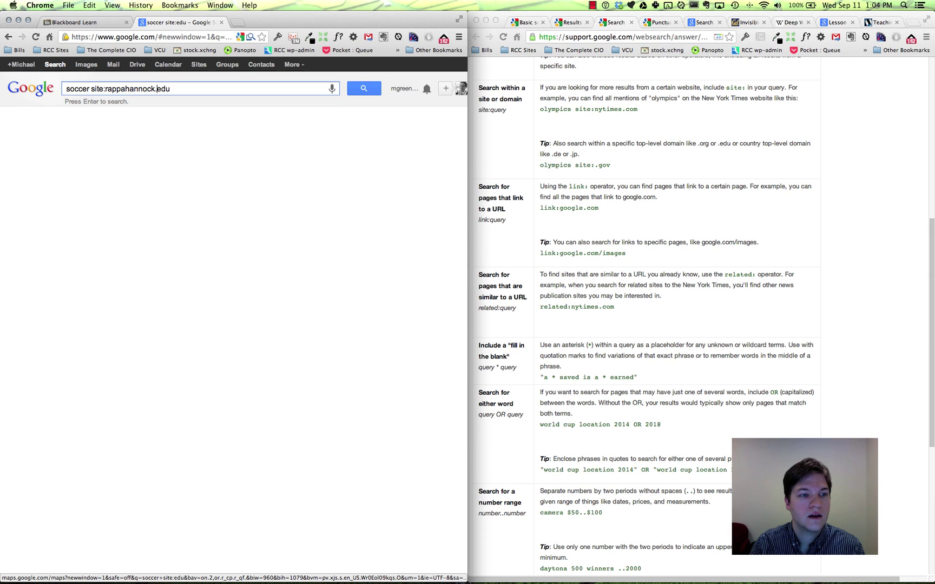
{"action": "key", "text": "Return"}
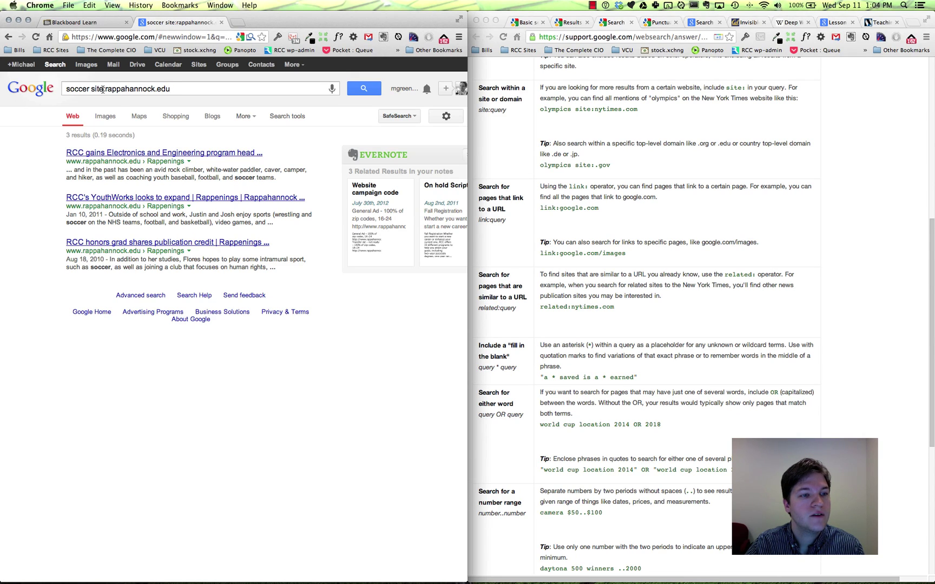
{"action": "left_click_drag", "start_coordinate": [168, 88], "coordinate": [93, 90]}
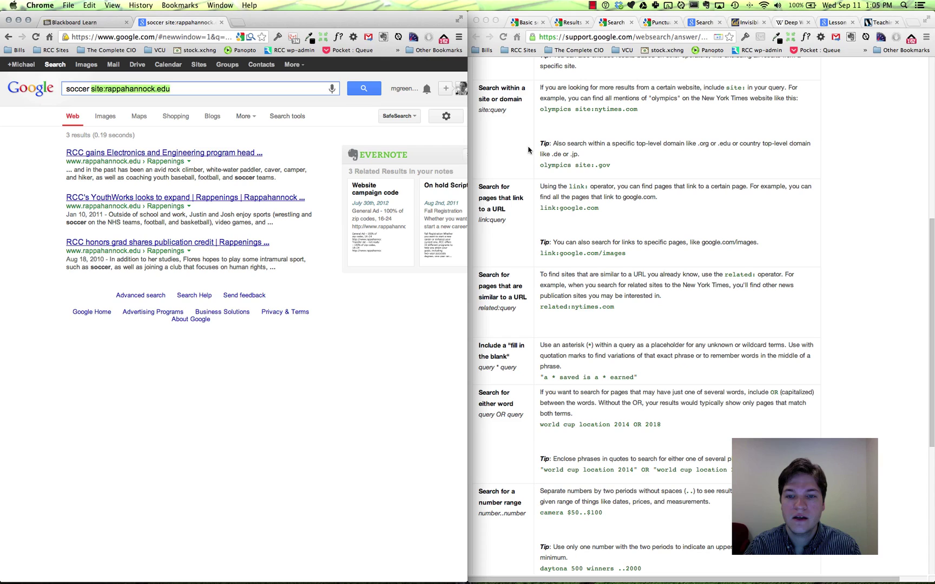
Switch to the search operators help page and scroll down it
{"action": "left_click", "coordinate": [537, 165]}
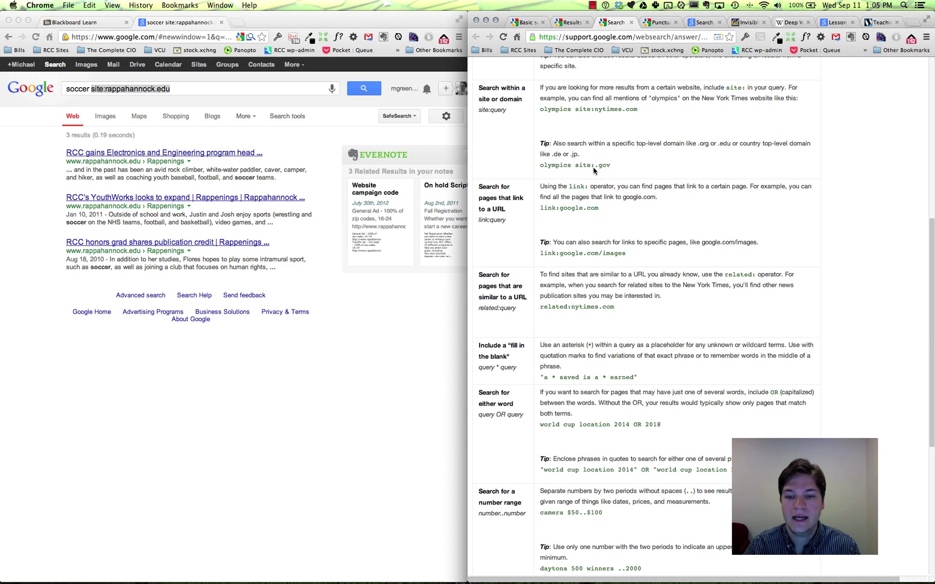
{"action": "scroll", "coordinate": [614, 215], "scroll_direction": "down", "scroll_amount": 1}
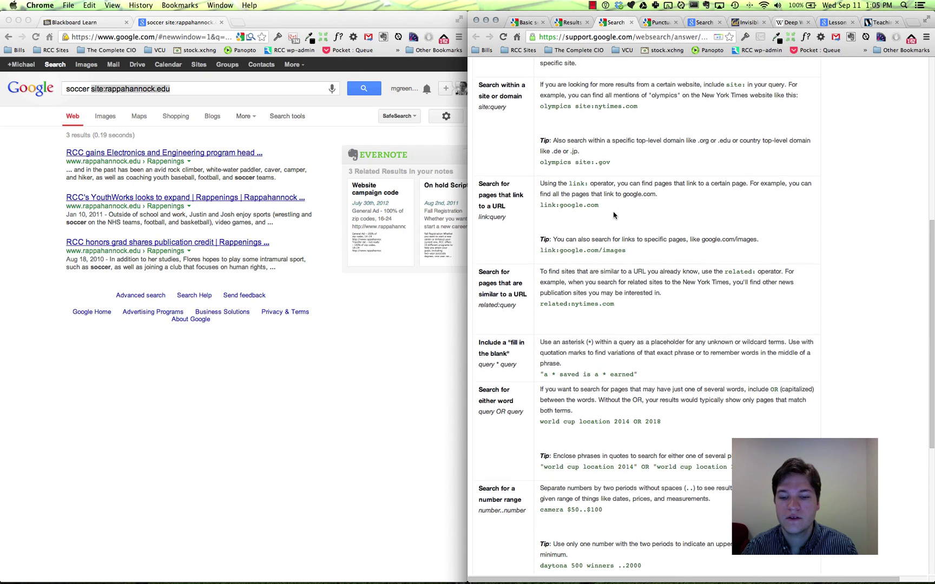
{"action": "scroll", "coordinate": [614, 216], "scroll_direction": "down", "scroll_amount": 3}
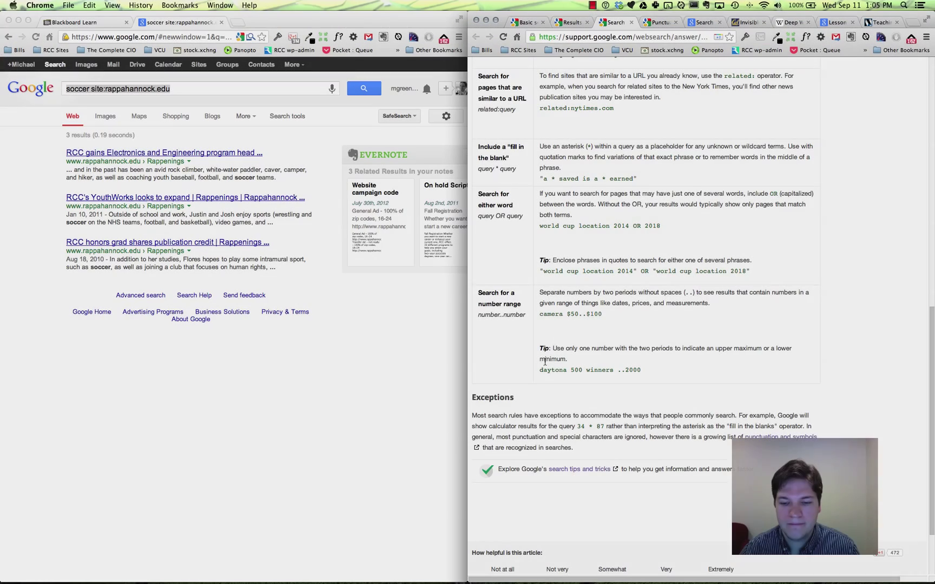
Show the Punctuation and symbols help article, then reselect the soccer site:rappahannock.edu query
{"action": "scroll", "coordinate": [562, 317], "scroll_direction": "up", "scroll_amount": 10}
{"action": "scroll", "coordinate": [563, 317], "scroll_direction": "up", "scroll_amount": 7}
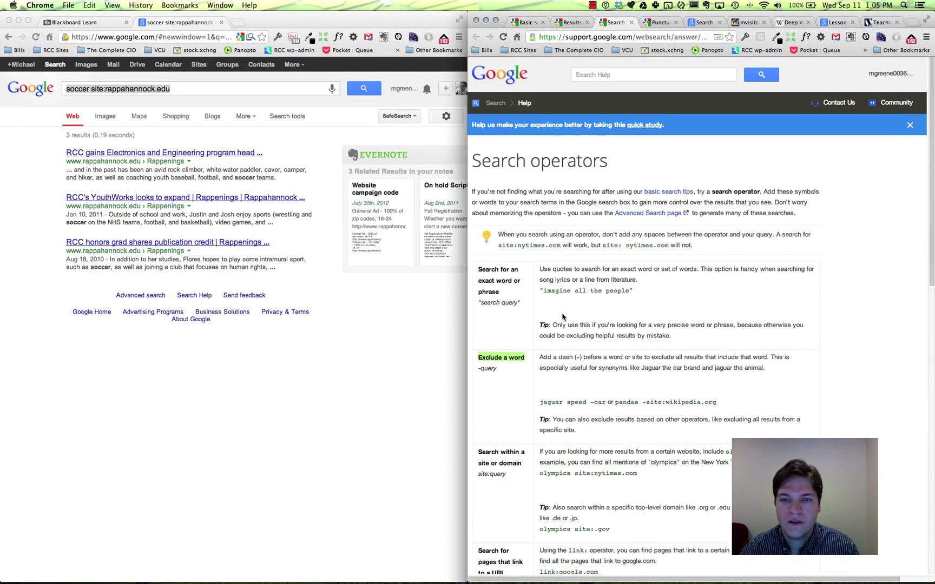
{"action": "left_click", "coordinate": [658, 23]}
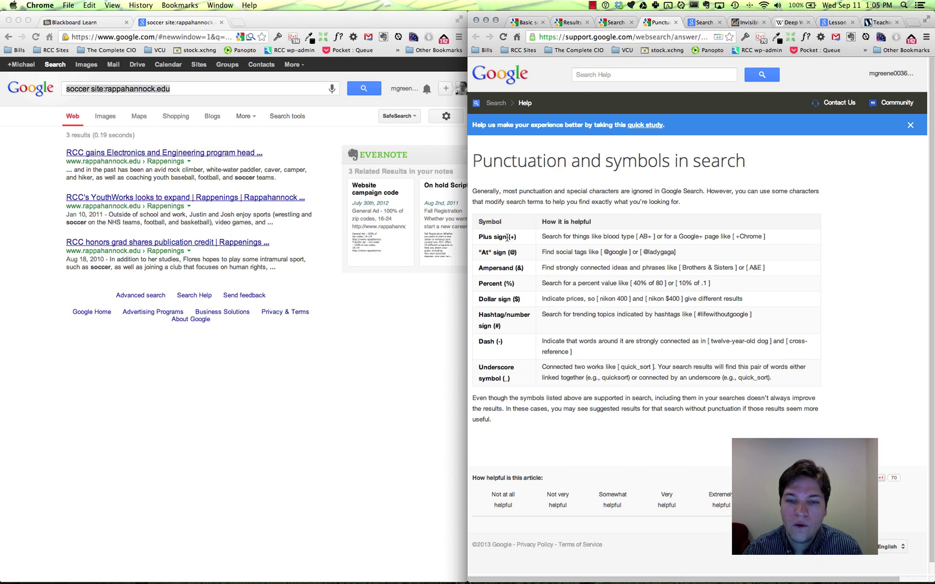
{"action": "left_click", "coordinate": [199, 87]}
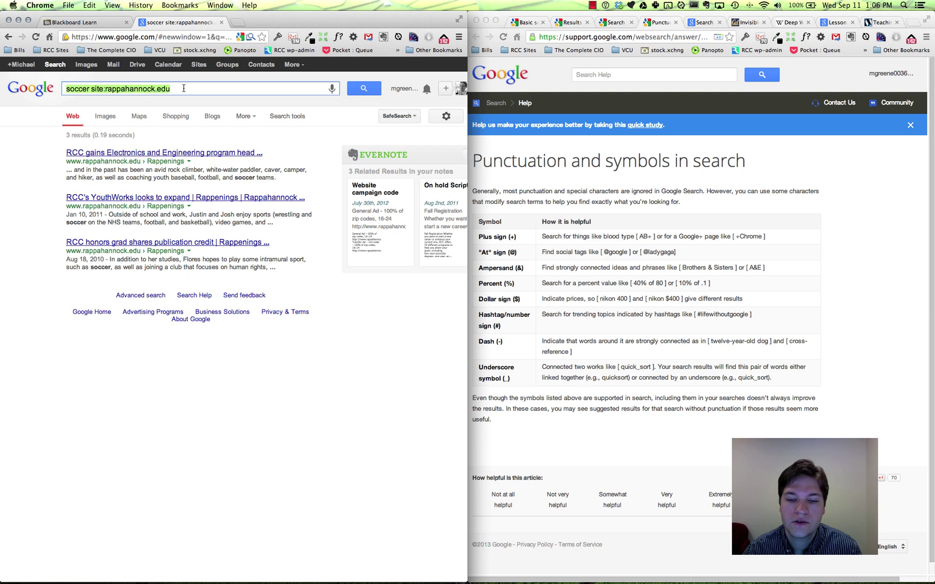
{"action": "left_click_drag", "start_coordinate": [184, 88], "coordinate": [56, 87]}
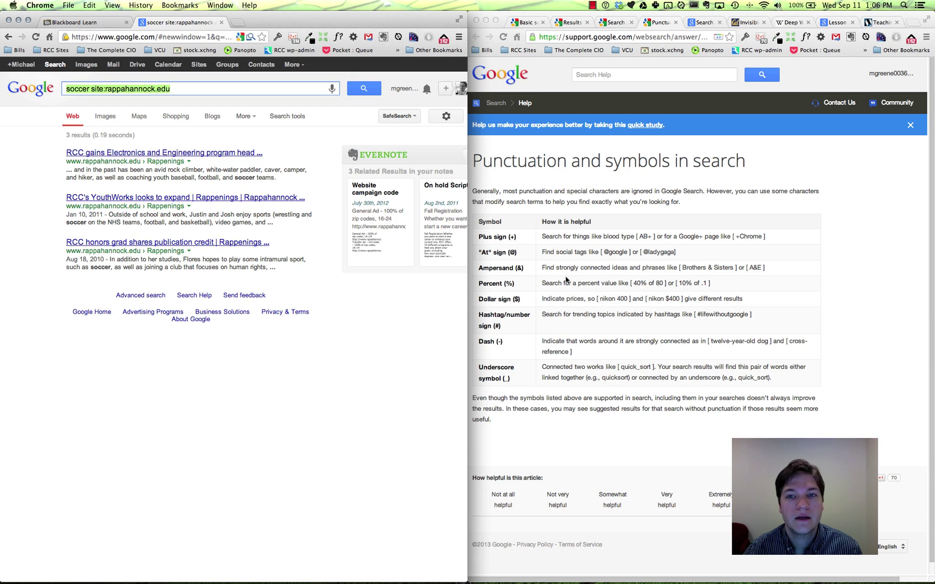
{"action": "left_click", "coordinate": [698, 23]}
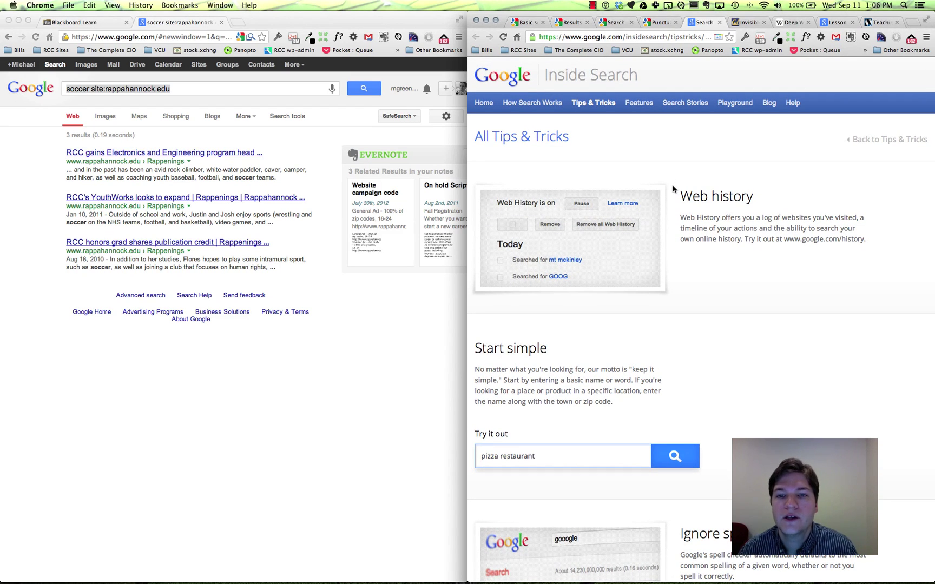
{"action": "left_click", "coordinate": [67, 22]}
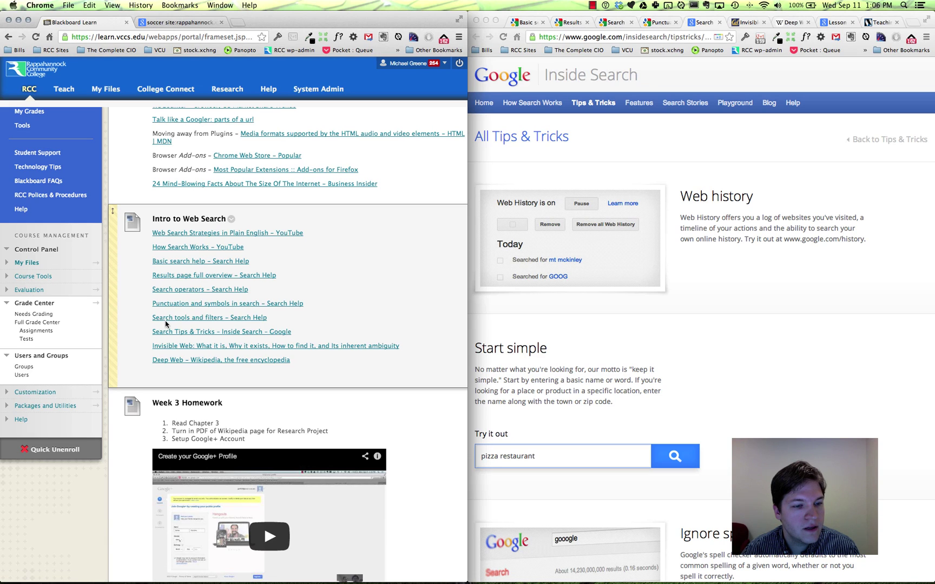
{"action": "left_click", "coordinate": [198, 22]}
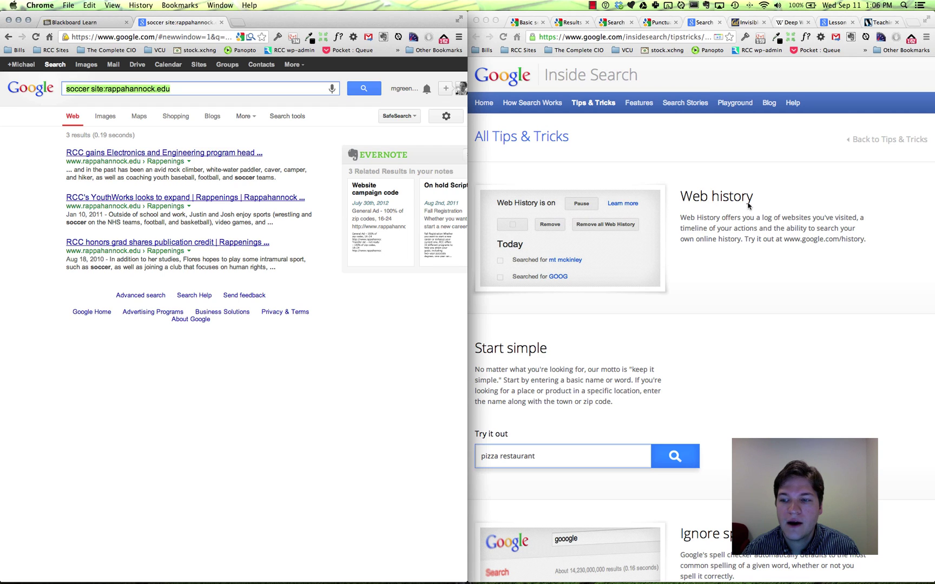
{"action": "left_click", "coordinate": [775, 239]}
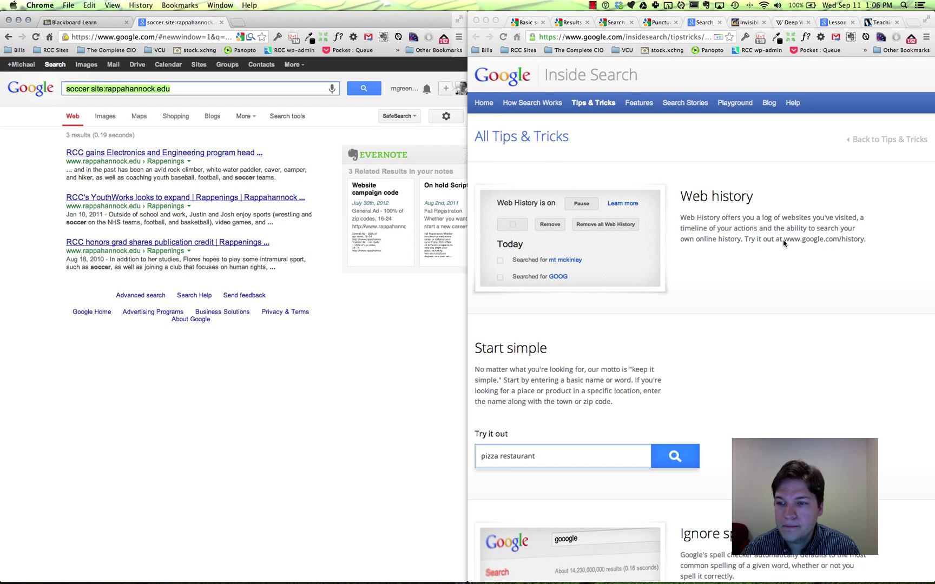
{"action": "left_click", "coordinate": [784, 239]}
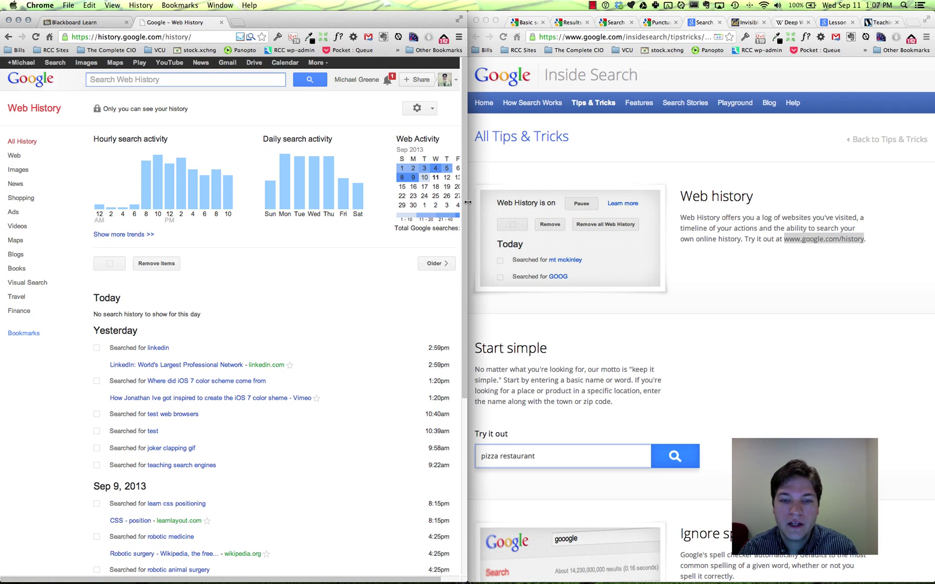
Widen Web History, view August 2013 activity, highlight the private-history notice, then return to Inside Search
{"action": "left_click_drag", "start_coordinate": [467, 202], "coordinate": [509, 203]}
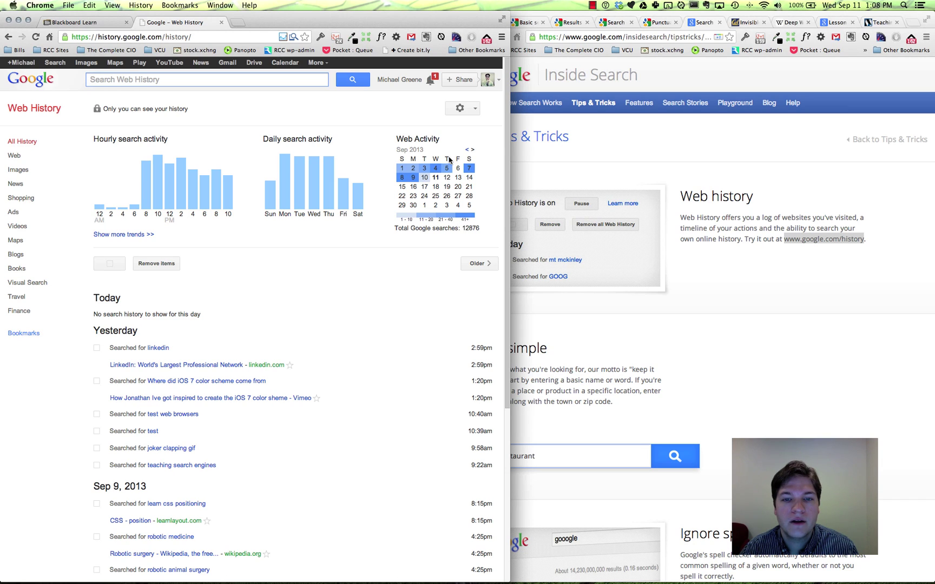
{"action": "left_click", "coordinate": [466, 151]}
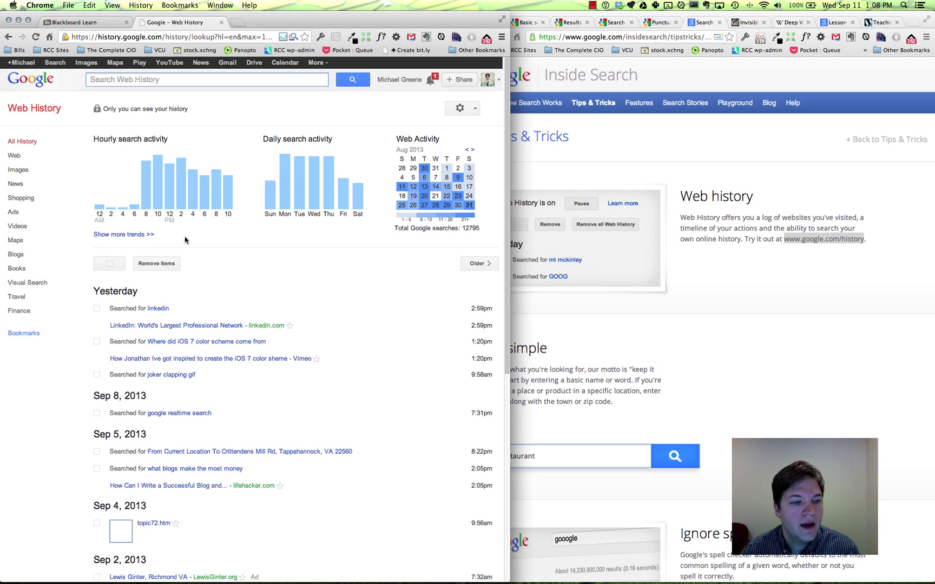
{"action": "scroll", "coordinate": [310, 299], "scroll_direction": "down", "scroll_amount": 3}
{"action": "scroll", "coordinate": [312, 299], "scroll_direction": "down", "scroll_amount": 1}
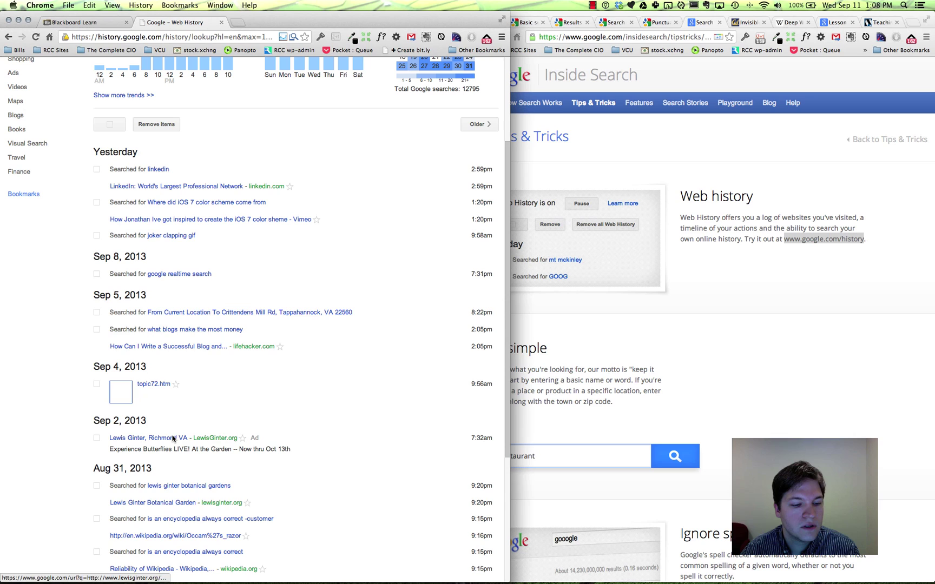
{"action": "scroll", "coordinate": [292, 387], "scroll_direction": "up", "scroll_amount": 1}
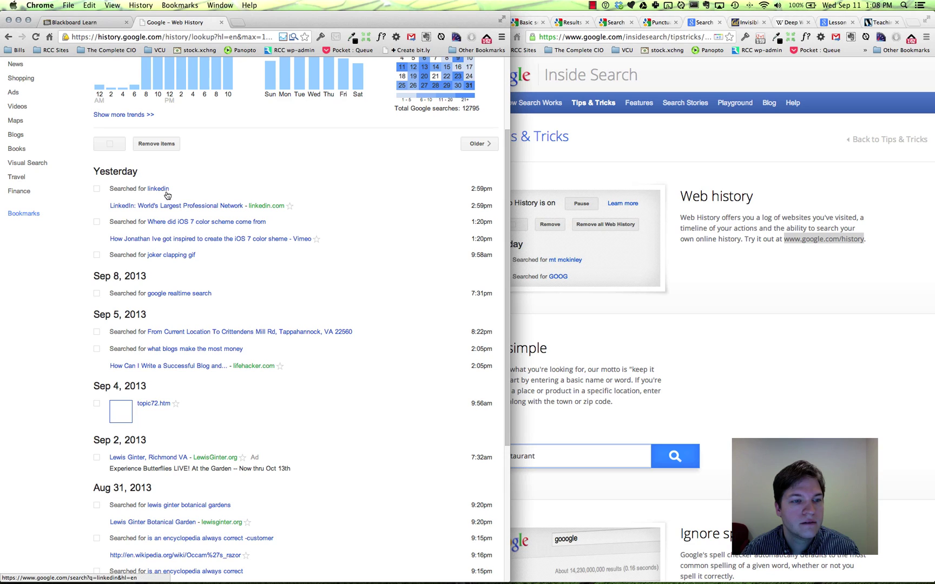
{"action": "scroll", "coordinate": [339, 250], "scroll_direction": "up", "scroll_amount": 5}
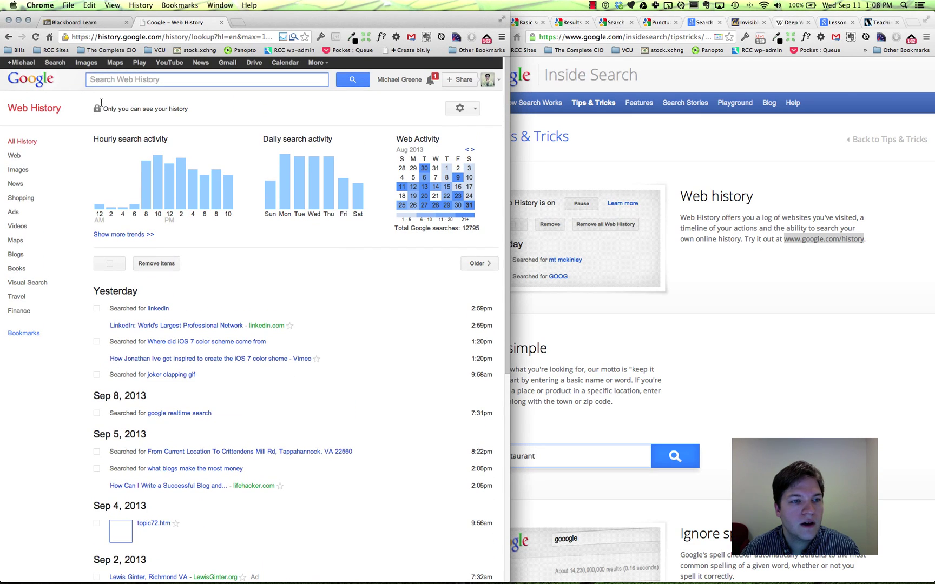
{"action": "left_click_drag", "start_coordinate": [103, 109], "coordinate": [188, 107]}
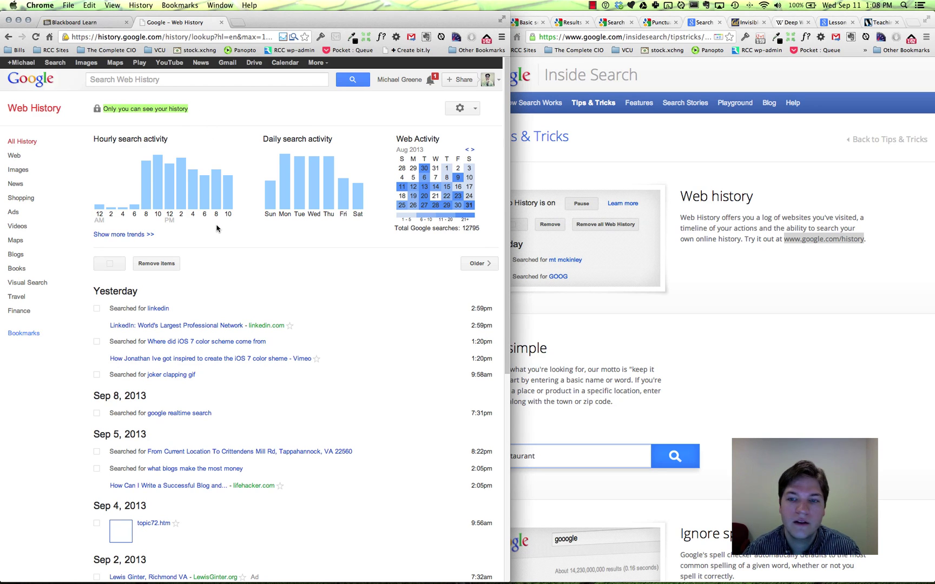
{"action": "left_click", "coordinate": [686, 265]}
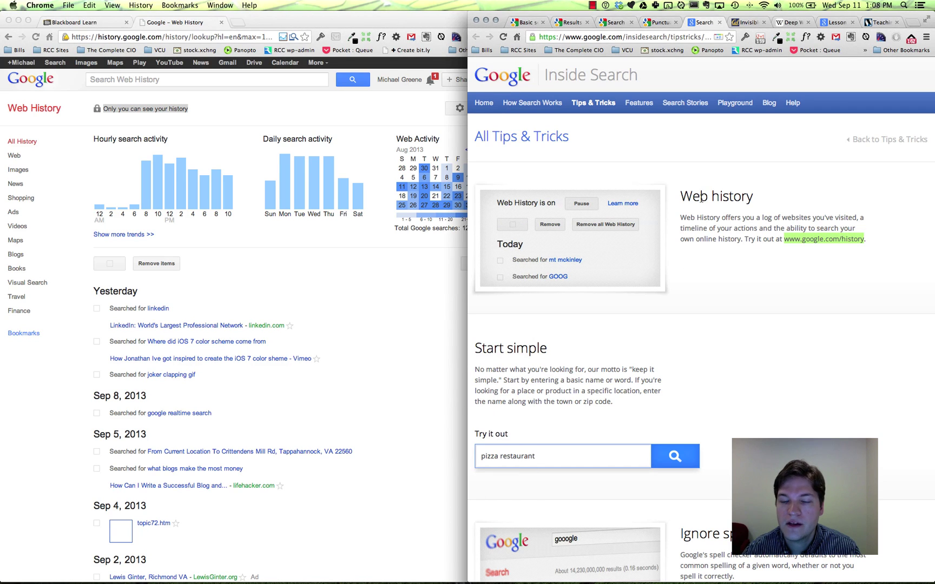
Scroll the tips, highlighting the ignored punctuation characters, down to the Search by file type tip
{"action": "scroll", "coordinate": [744, 299], "scroll_direction": "down", "scroll_amount": 5}
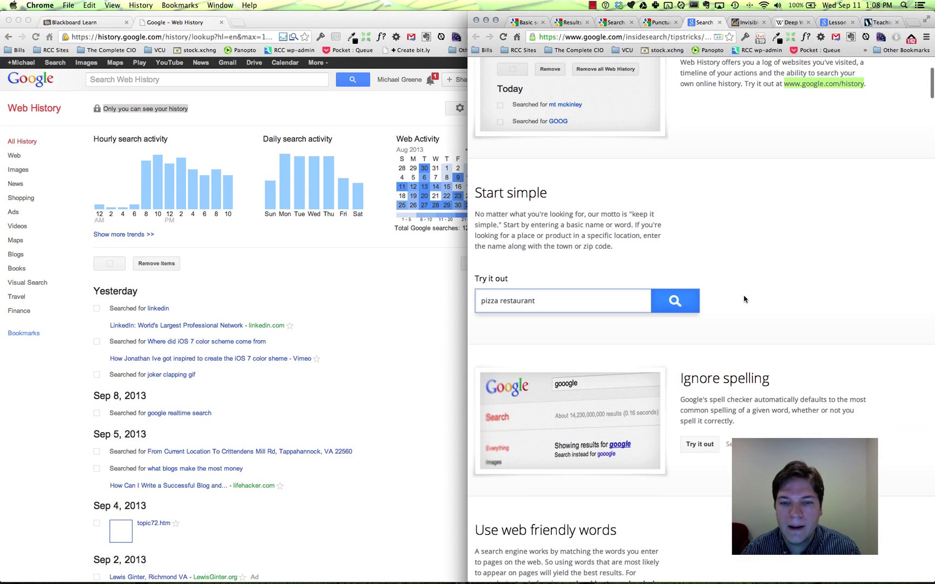
{"action": "scroll", "coordinate": [744, 298], "scroll_direction": "down", "scroll_amount": 5}
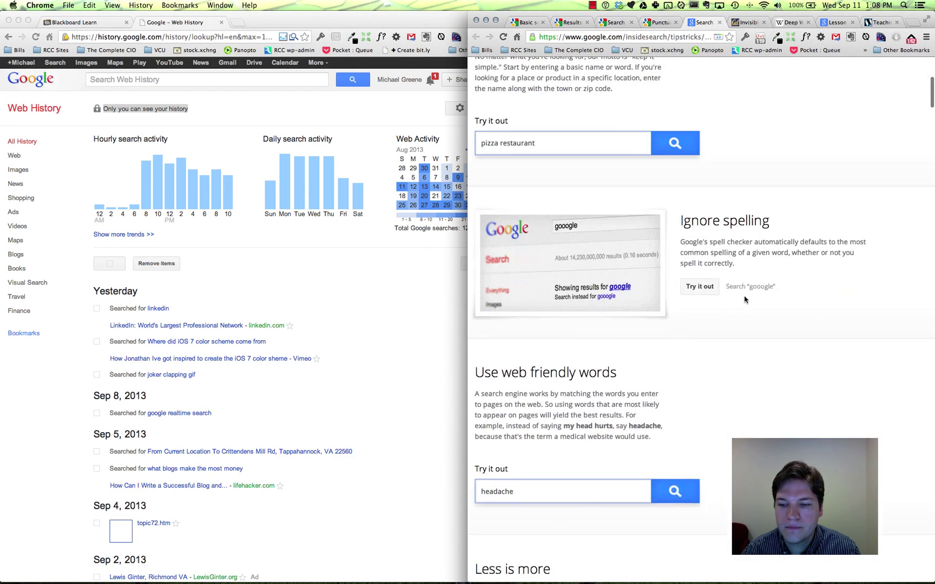
{"action": "scroll", "coordinate": [744, 298], "scroll_direction": "down", "scroll_amount": 2}
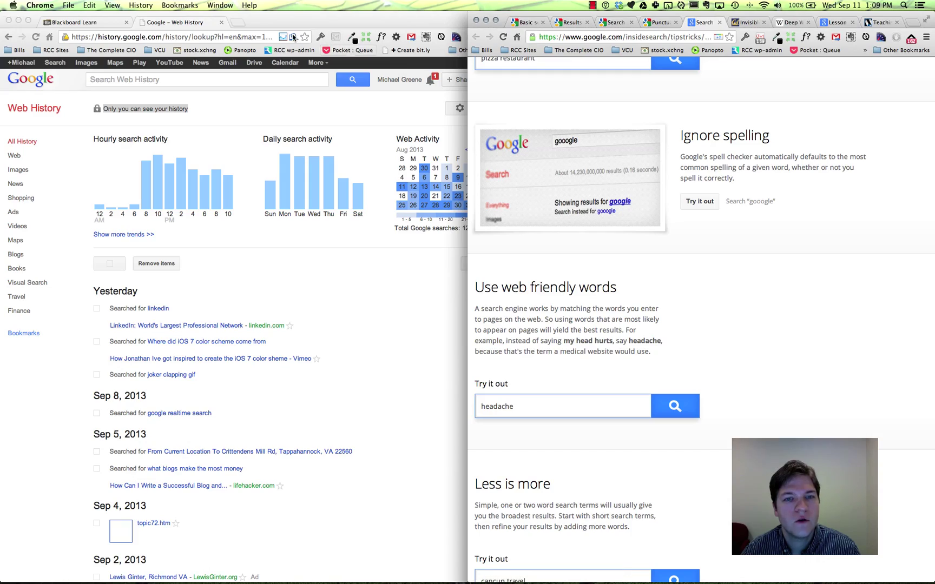
{"action": "scroll", "coordinate": [713, 227], "scroll_direction": "down", "scroll_amount": 3}
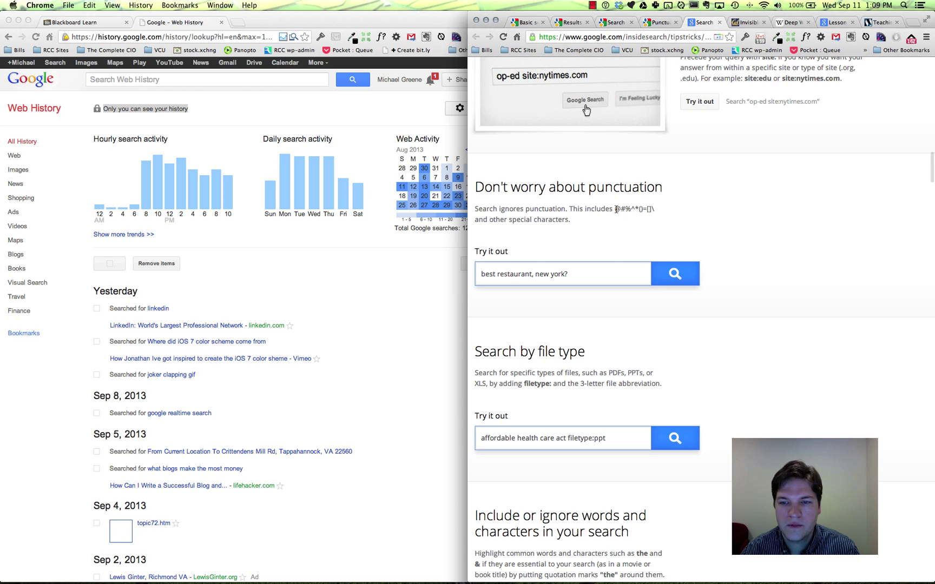
{"action": "left_click_drag", "start_coordinate": [616, 209], "coordinate": [655, 210]}
{"action": "left_click", "coordinate": [662, 211]}
{"action": "scroll", "coordinate": [704, 230], "scroll_direction": "down", "scroll_amount": 3}
{"action": "scroll", "coordinate": [724, 240], "scroll_direction": "down", "scroll_amount": 4}
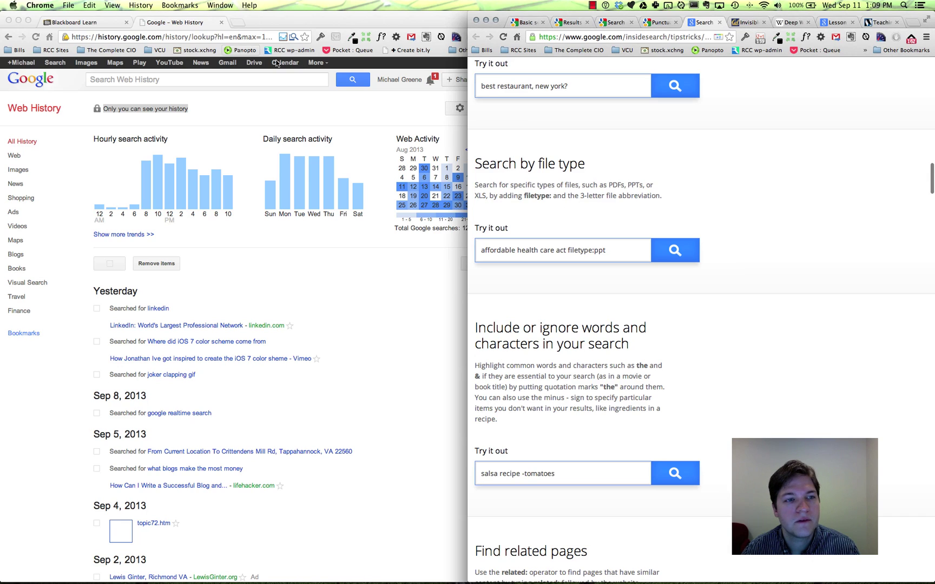
Search Google for soccer filetype:ppt
{"action": "left_click", "coordinate": [47, 65]}
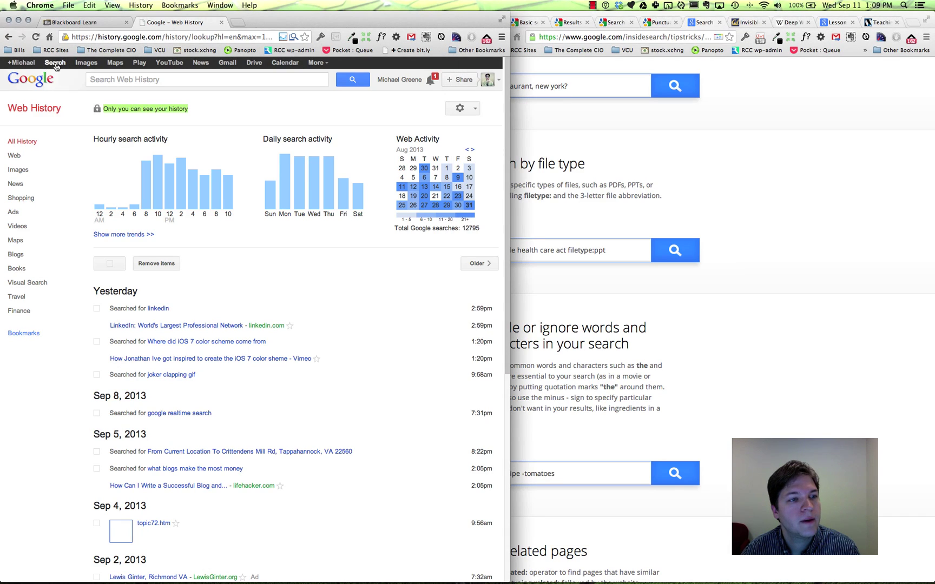
{"action": "left_click", "coordinate": [55, 65]}
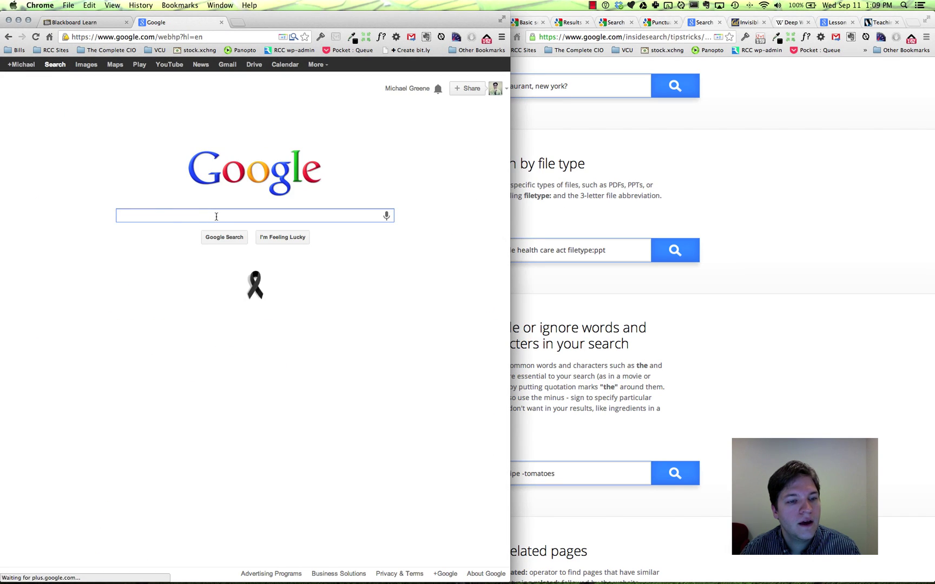
{"action": "type", "text": "soccer "}
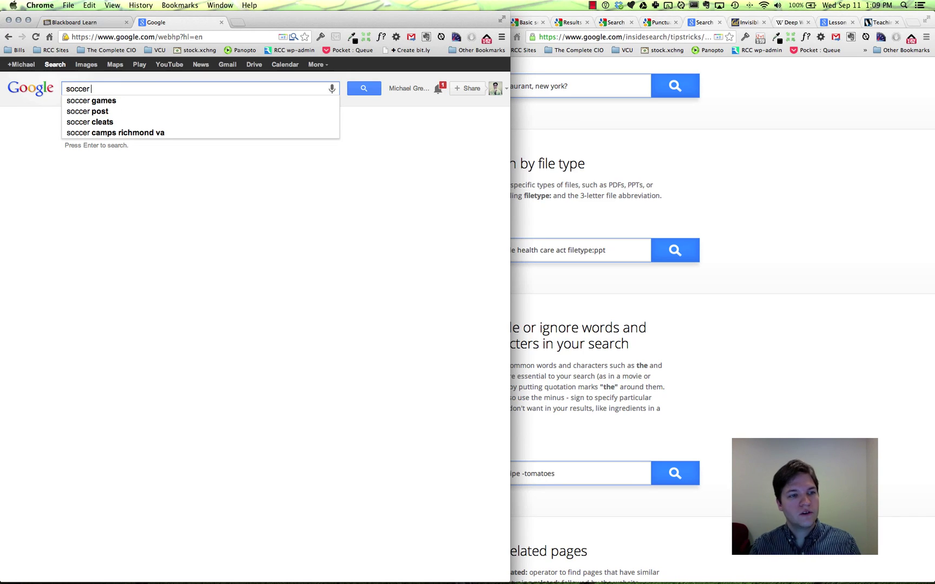
{"action": "type", "text": "filter"}
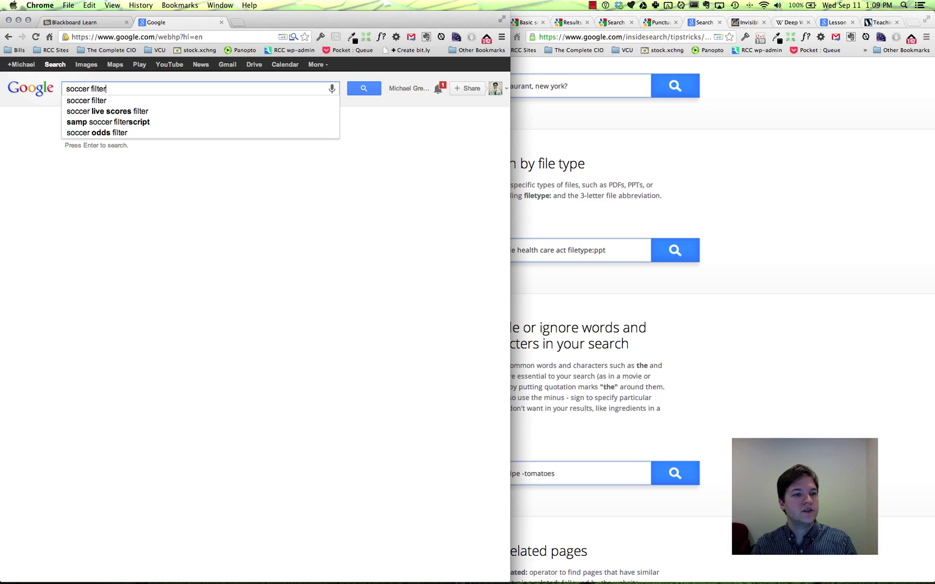
{"action": "key", "text": "BackSpace"}
{"action": "key", "text": "BackSpace"}
{"action": "key", "text": "BackSpace"}
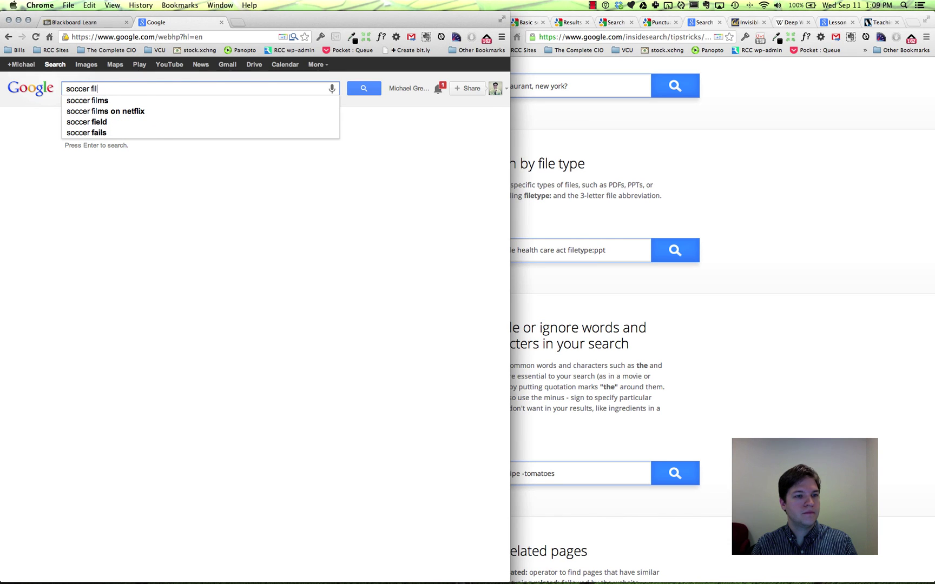
{"action": "type", "text": "letype:ppt"}
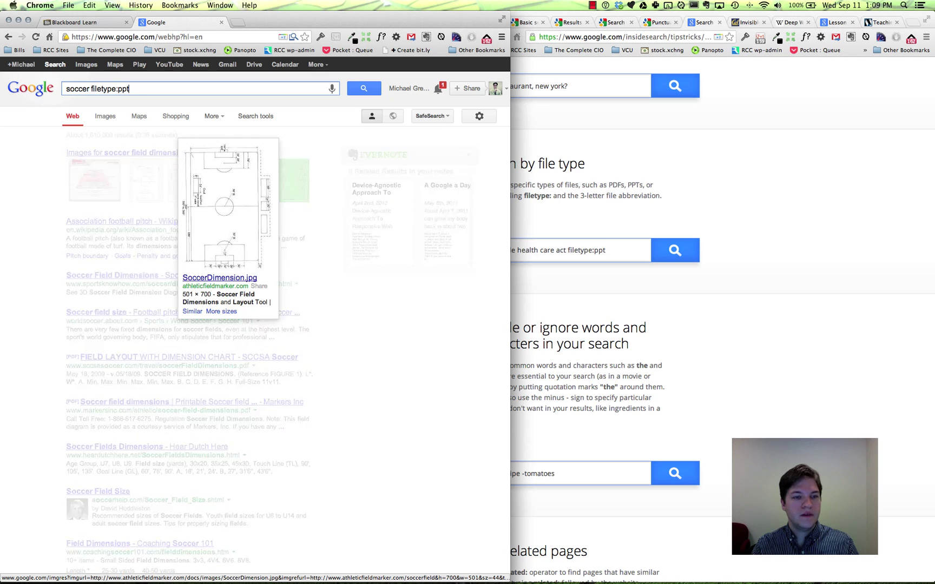
{"action": "key", "text": "Return"}
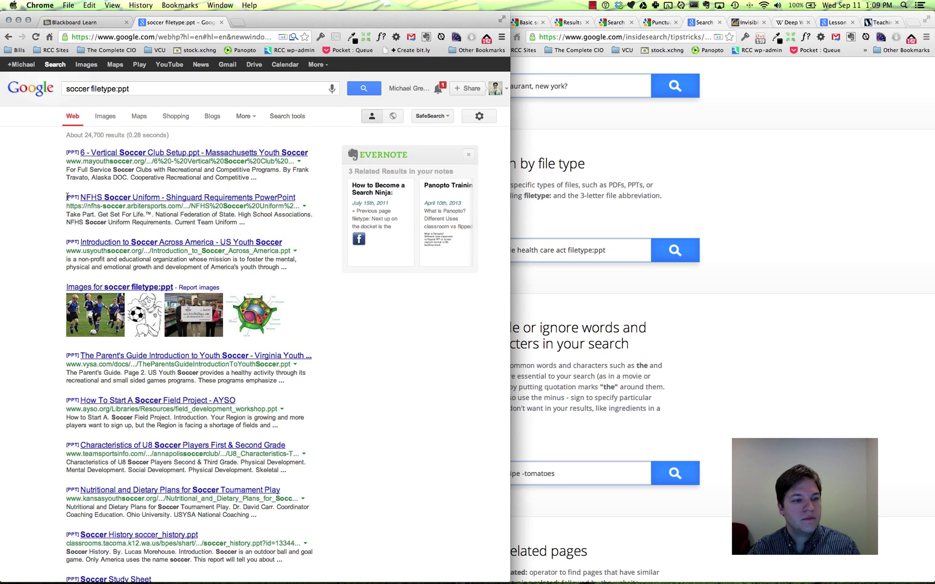
Rerun the soccer search with file types pptx, pdf, wav and mov, then return to the tips
{"action": "left_click", "coordinate": [138, 89]}
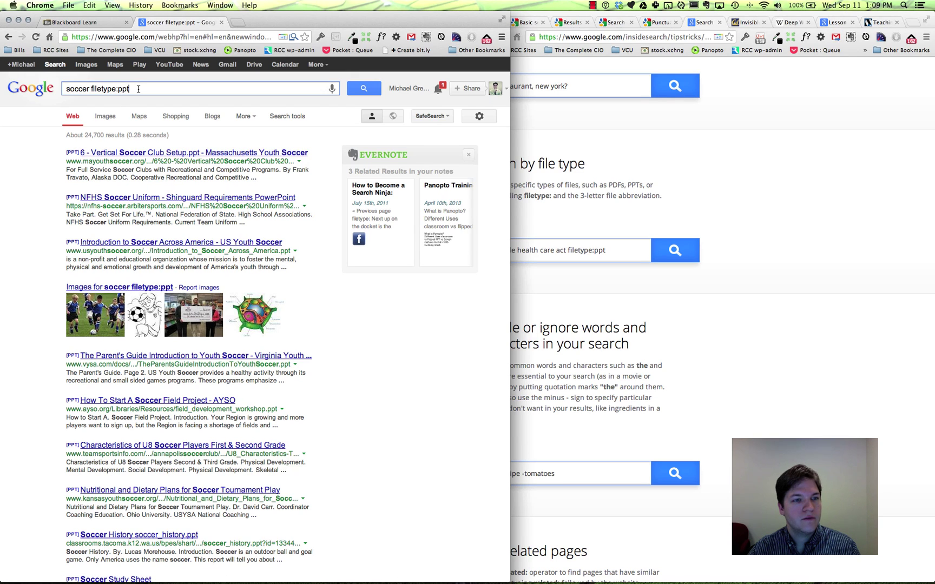
{"action": "type", "text": "x"}
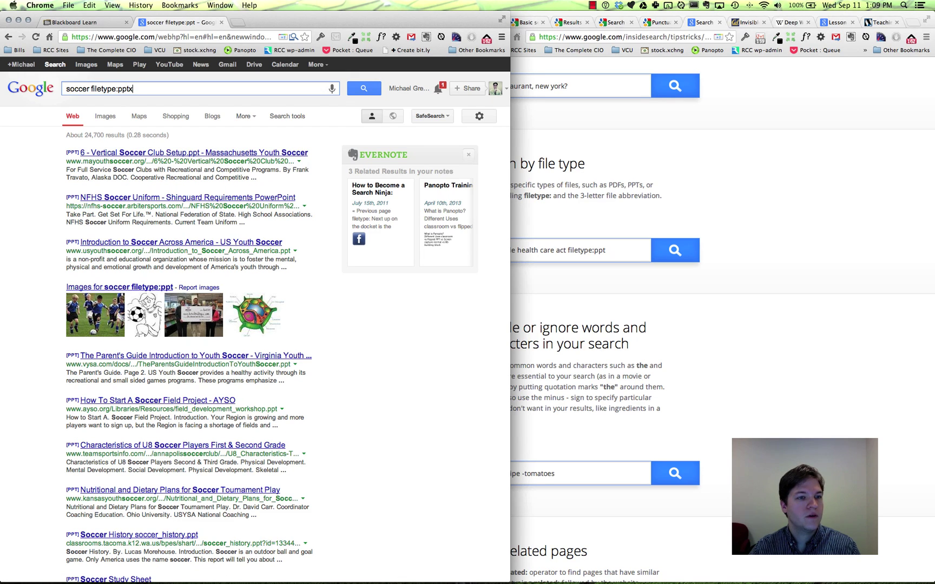
{"action": "key", "text": "Return"}
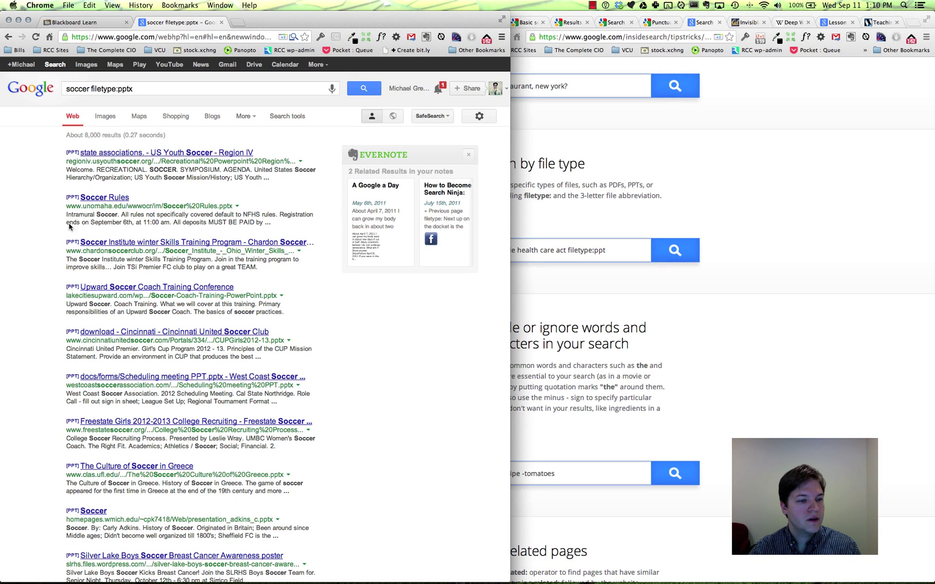
{"action": "left_click", "coordinate": [141, 90]}
{"action": "type", "text": "df"}
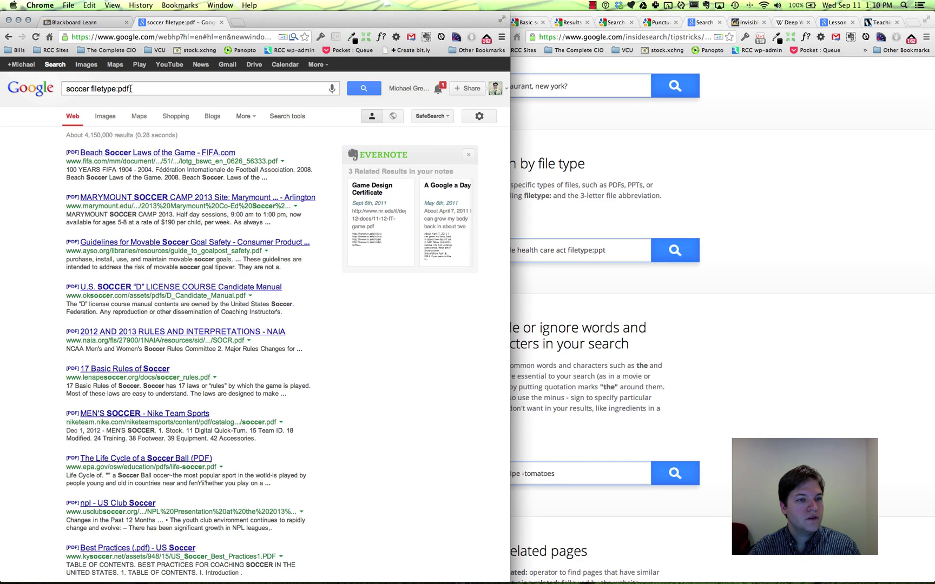
{"action": "left_click_drag", "start_coordinate": [130, 89], "coordinate": [118, 89]}
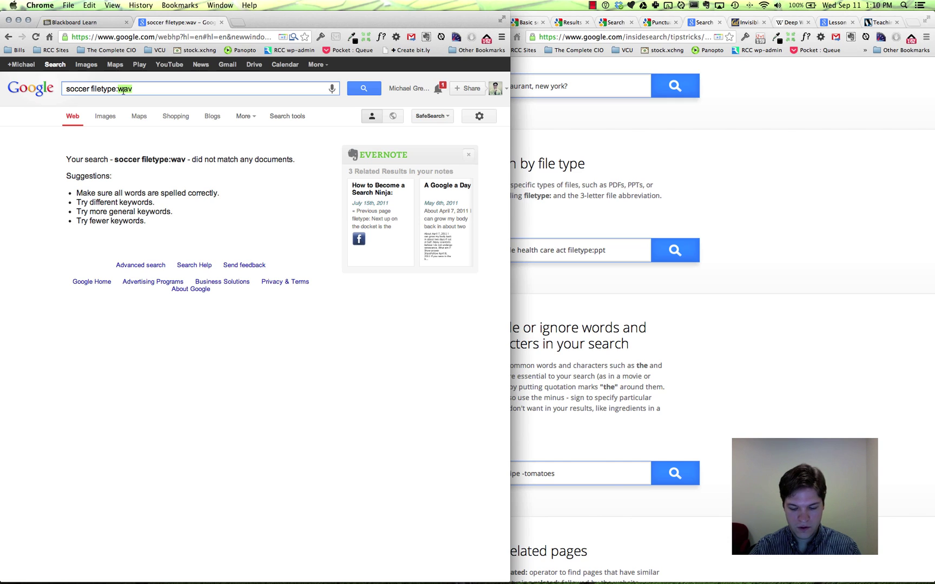
{"action": "key", "text": "Return"}
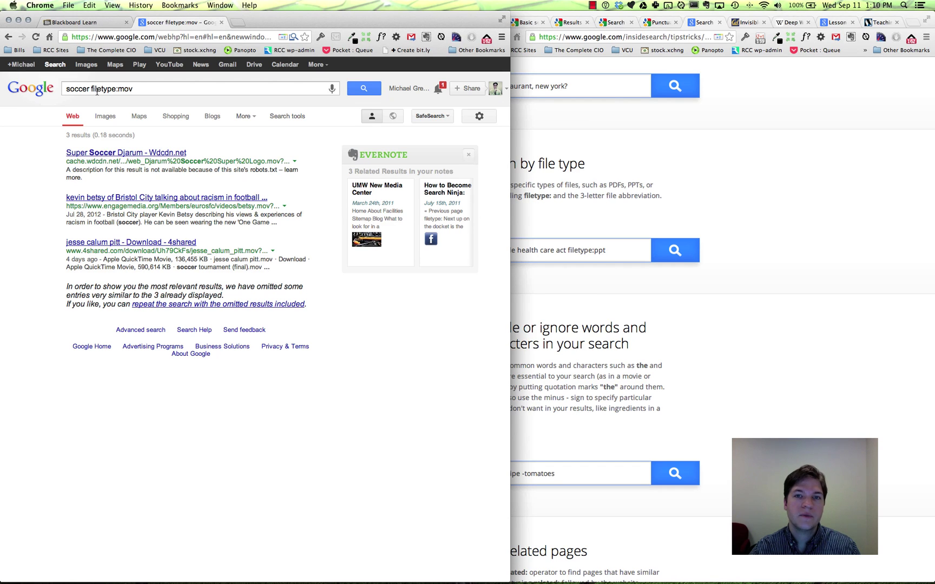
{"action": "left_click", "coordinate": [714, 194]}
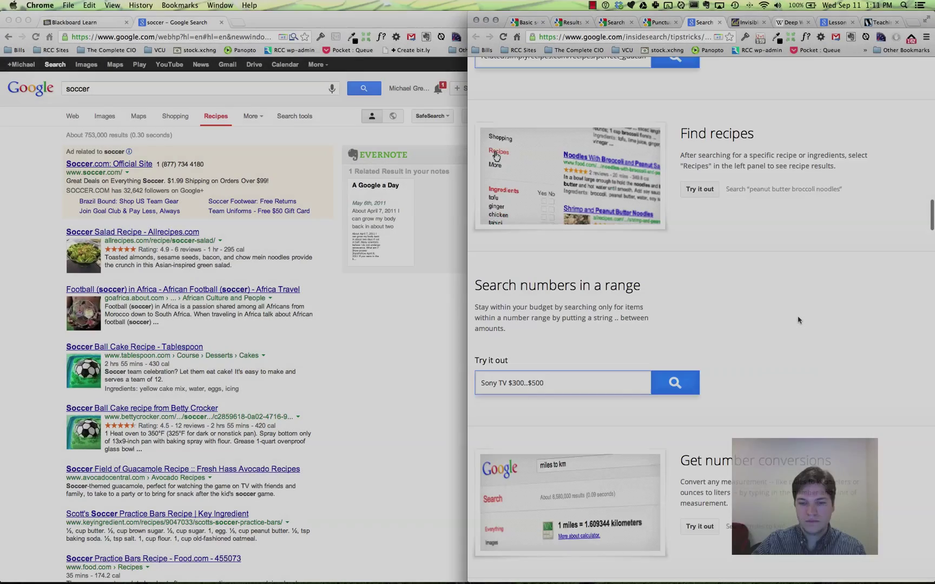
Open the miles-to-kilometres converter example and enter 143 miles
{"action": "scroll", "coordinate": [798, 319], "scroll_direction": "down", "scroll_amount": 5}
{"action": "scroll", "coordinate": [798, 320], "scroll_direction": "down", "scroll_amount": 3}
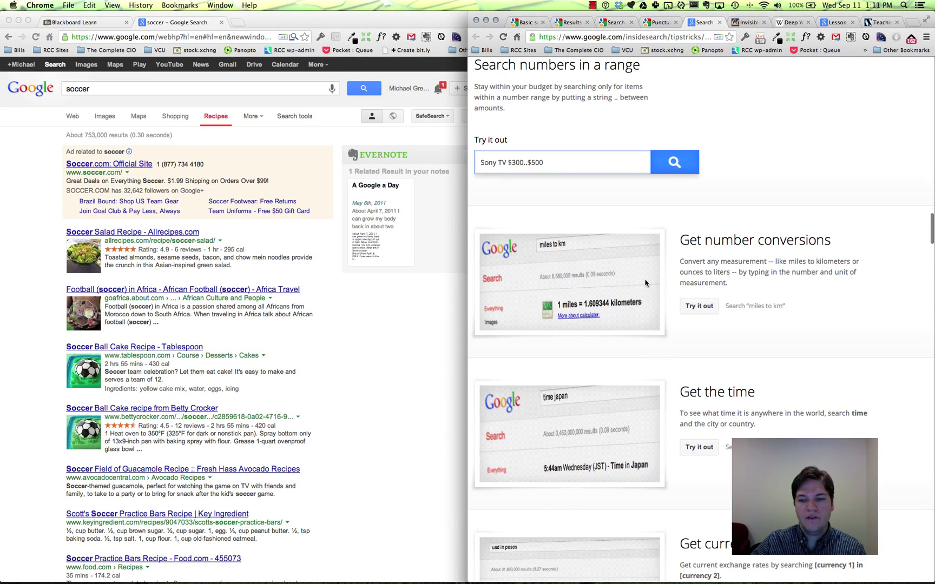
{"action": "left_click", "coordinate": [697, 307]}
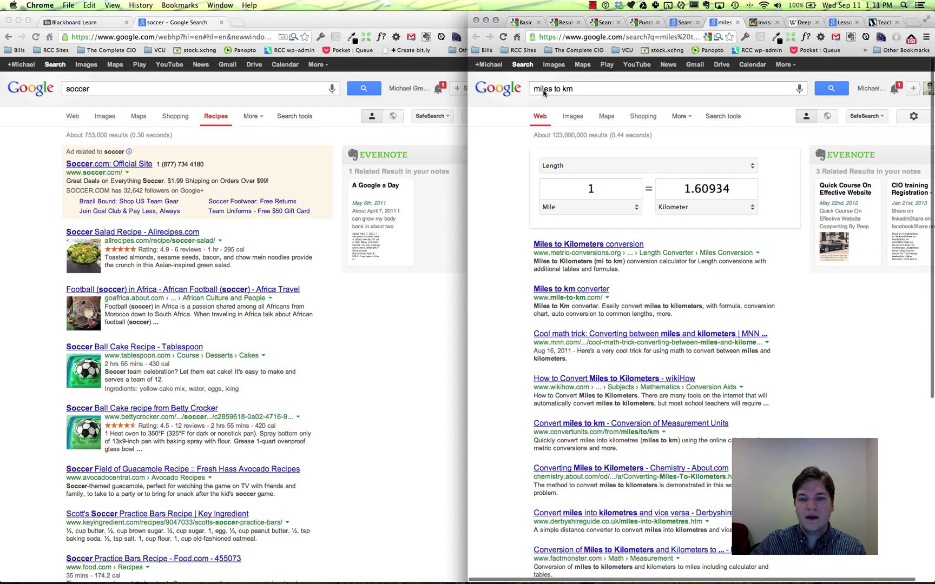
{"action": "left_click", "coordinate": [627, 209]}
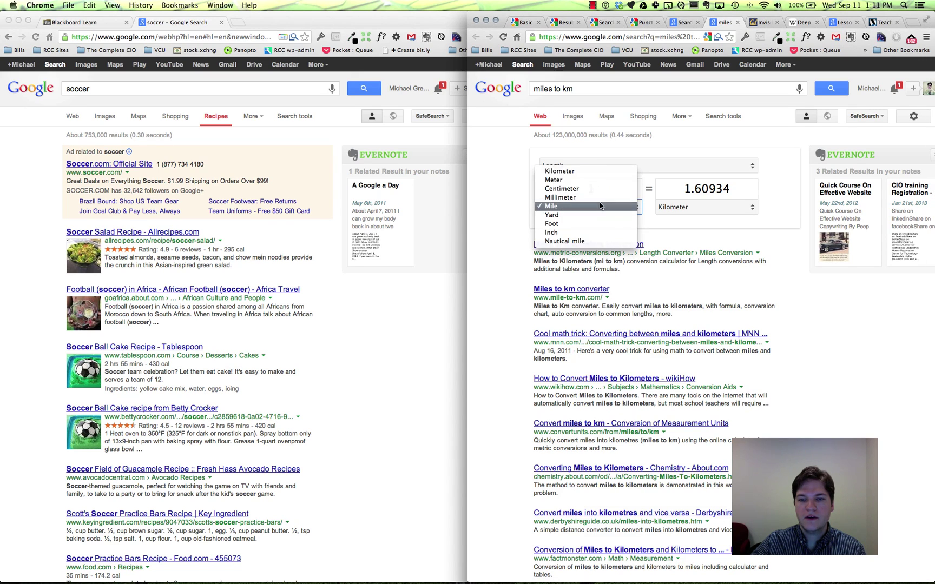
{"action": "left_click", "coordinate": [600, 209]}
{"action": "double_click", "coordinate": [590, 189]}
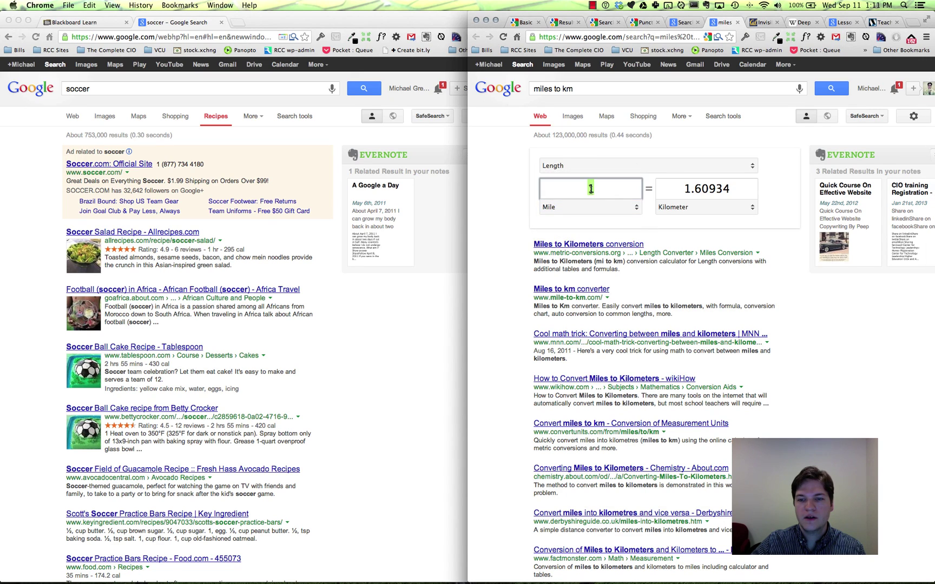
{"action": "type", "text": "143"}
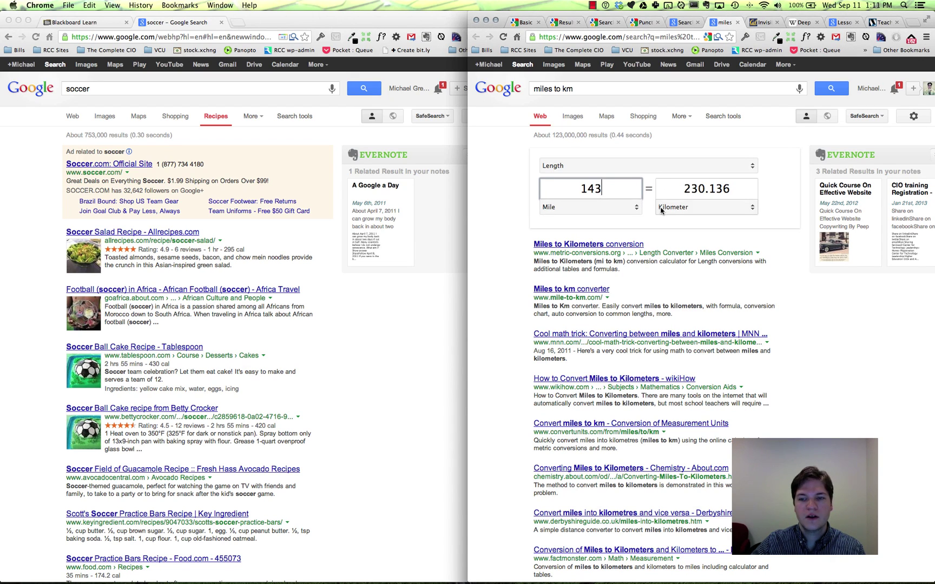
Switch the converter to Digital Storage and convert Gigabyte to Terabyte after trying bit units
{"action": "left_click", "coordinate": [723, 166]}
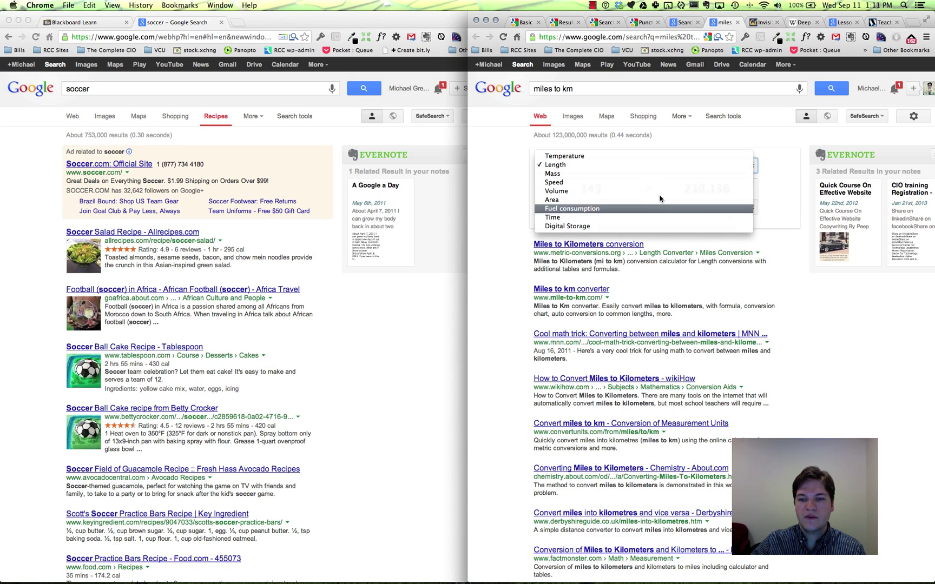
{"action": "left_click", "coordinate": [653, 226]}
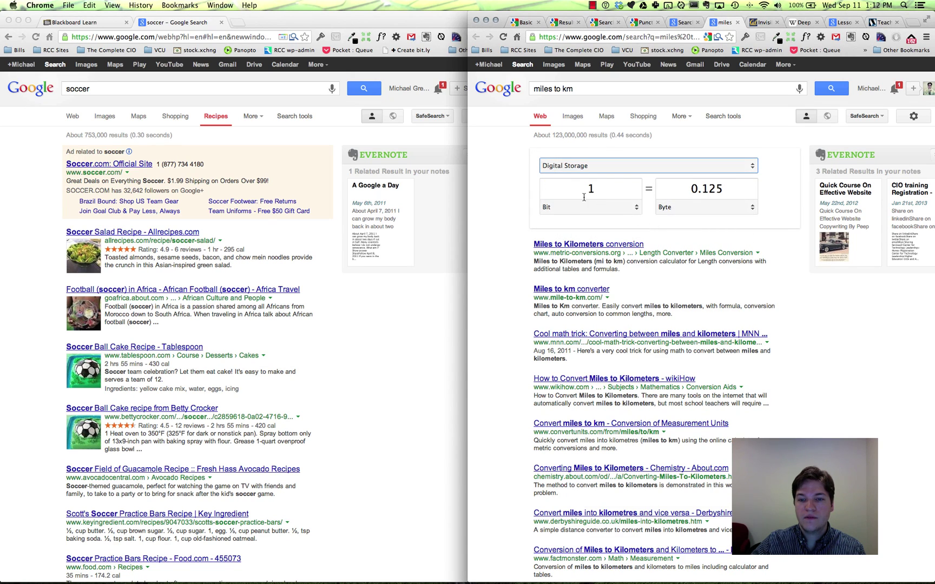
{"action": "left_click", "coordinate": [631, 207]}
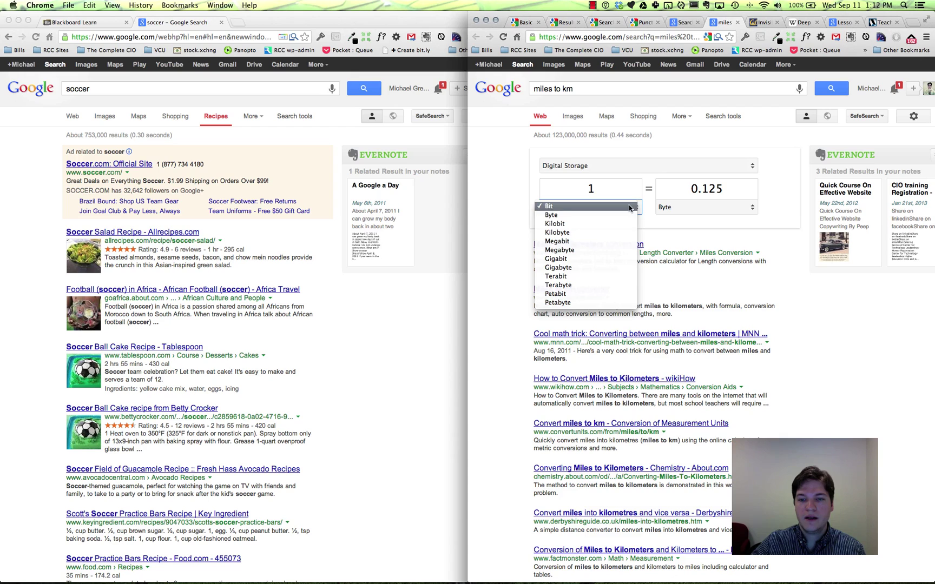
{"action": "left_click", "coordinate": [643, 245]}
{"action": "key", "text": "g"}
{"action": "left_click", "coordinate": [703, 207]}
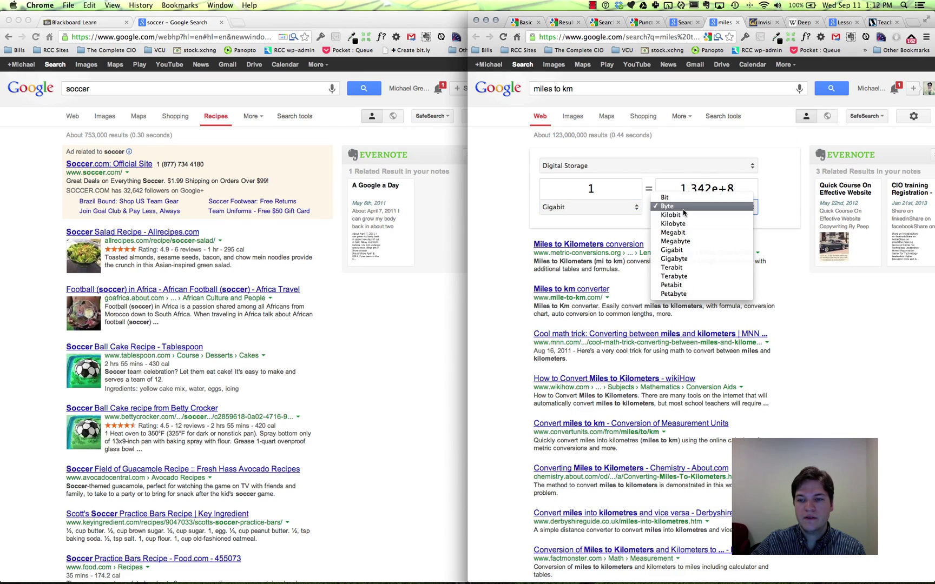
{"action": "left_click", "coordinate": [686, 288]}
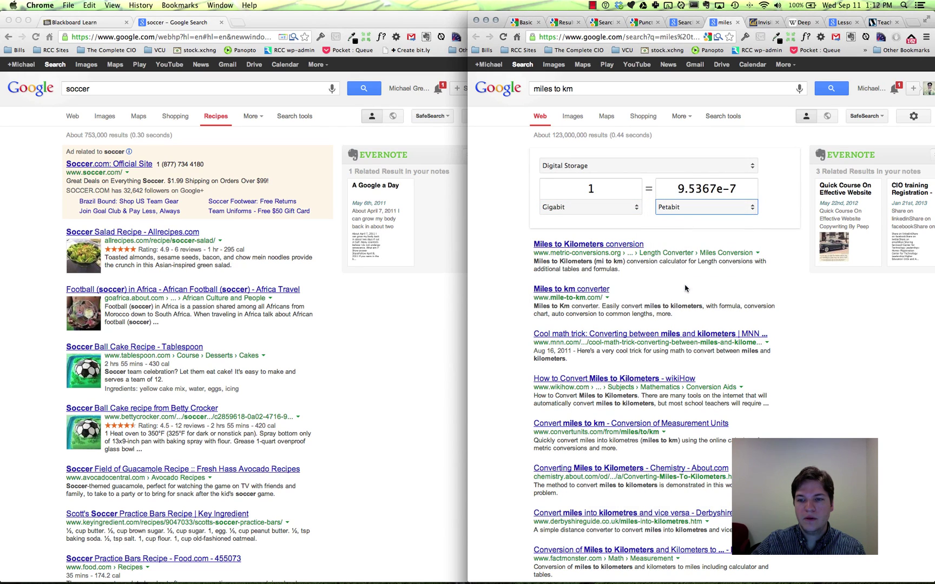
{"action": "left_click", "coordinate": [713, 203]}
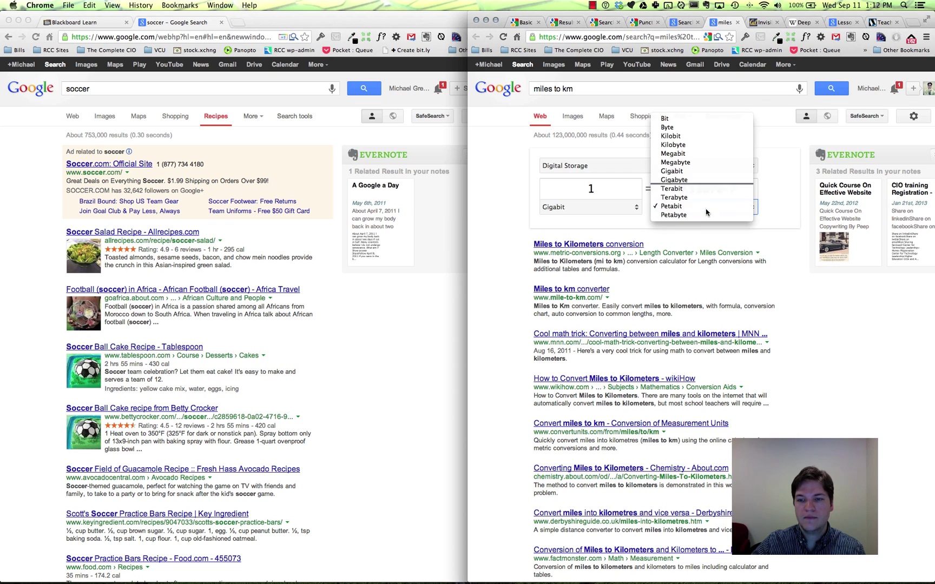
{"action": "left_click", "coordinate": [693, 188]}
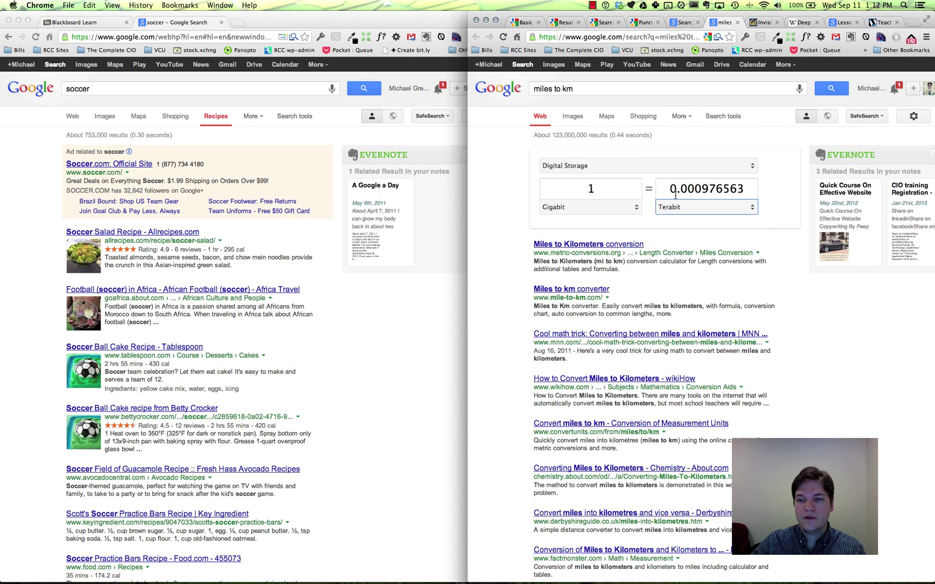
{"action": "left_click", "coordinate": [609, 208]}
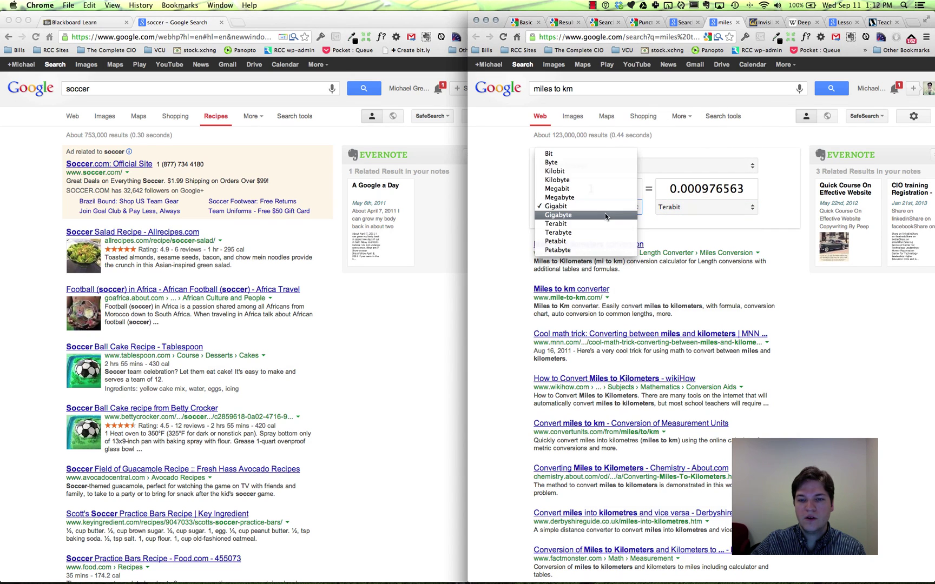
{"action": "left_click", "coordinate": [604, 216]}
{"action": "left_click", "coordinate": [679, 207]}
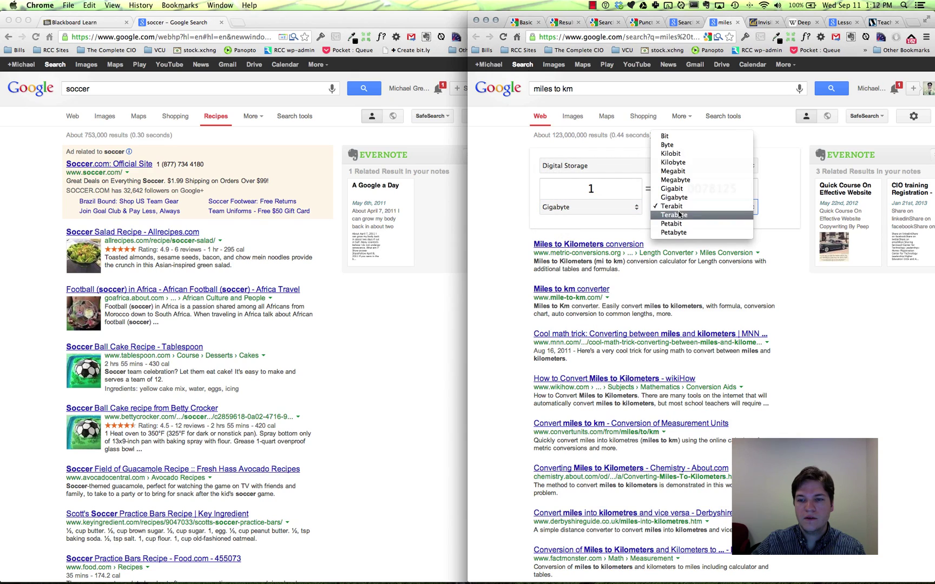
{"action": "left_click", "coordinate": [680, 215]}
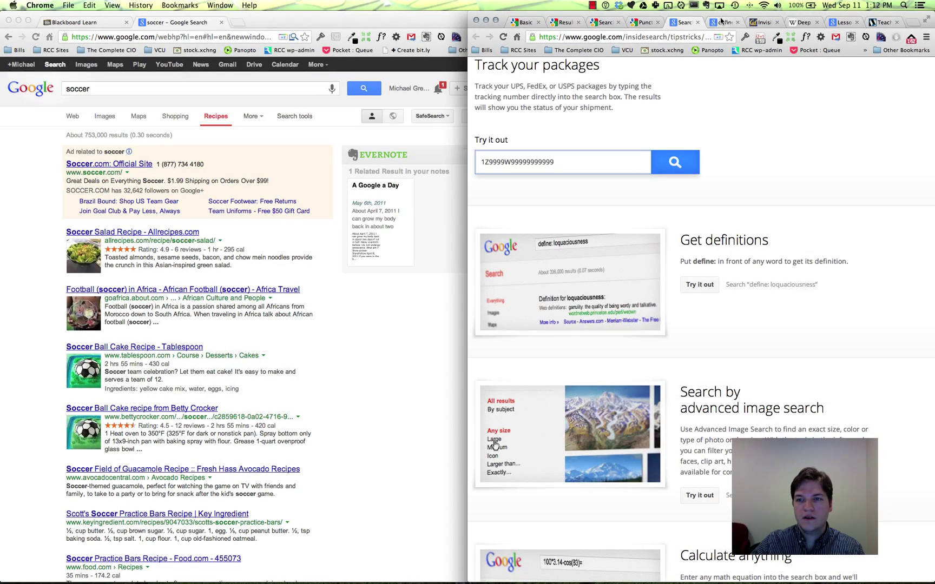
View the define: loquaciousness results, then scroll the search tips page to Get definitions
{"action": "left_click", "coordinate": [721, 21]}
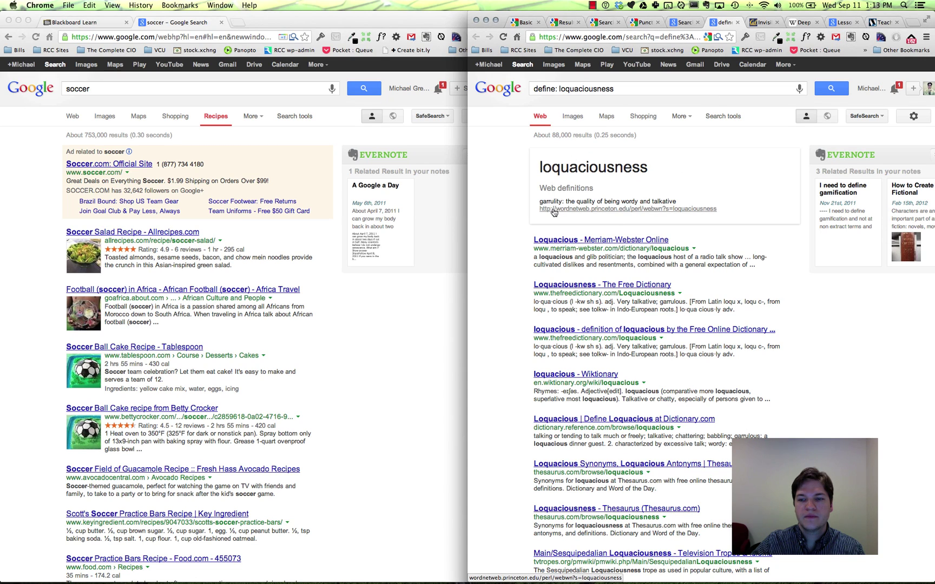
{"action": "left_click", "coordinate": [678, 22]}
{"action": "scroll", "coordinate": [700, 233], "scroll_direction": "down", "scroll_amount": 5}
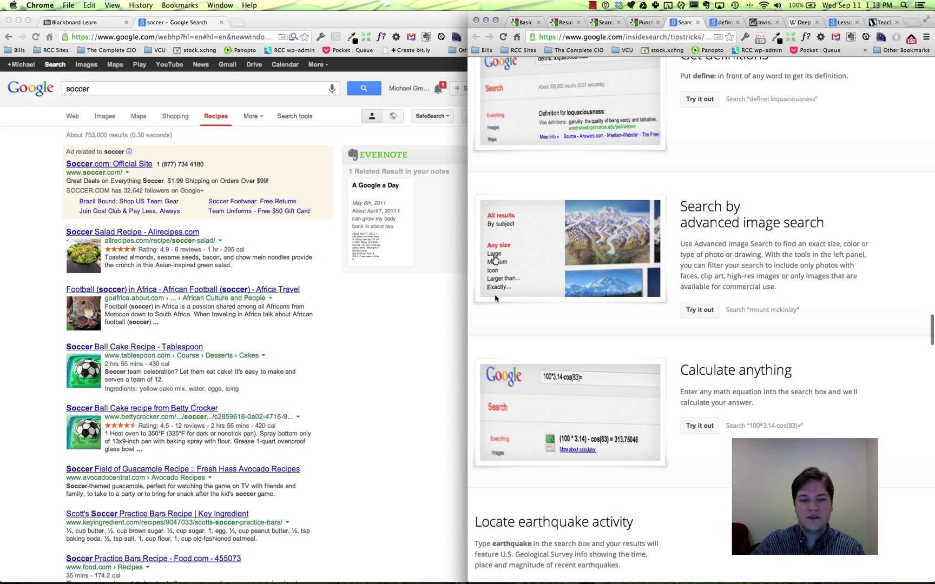
Show image results for soccer and limit them to larger than 2 MP
{"action": "left_click", "coordinate": [406, 310]}
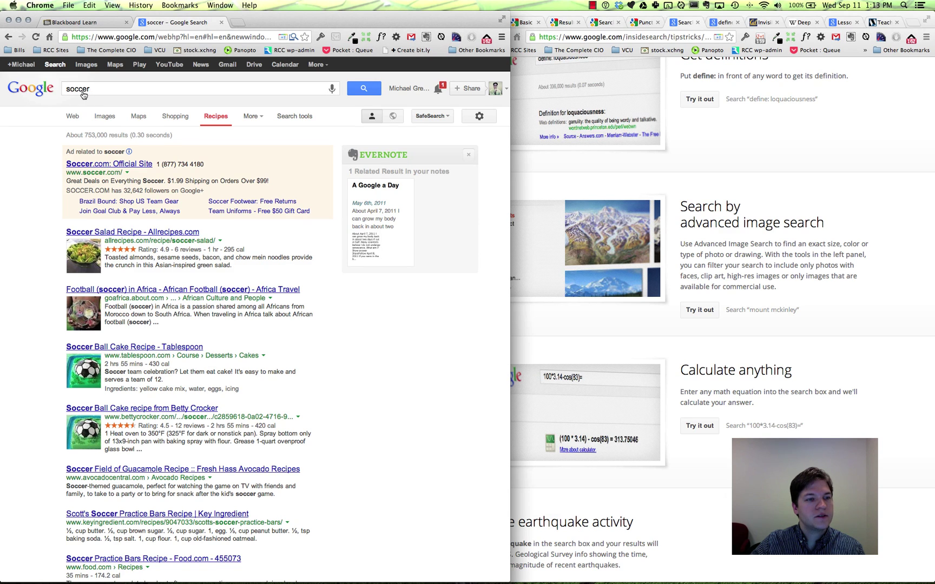
{"action": "left_click", "coordinate": [106, 120]}
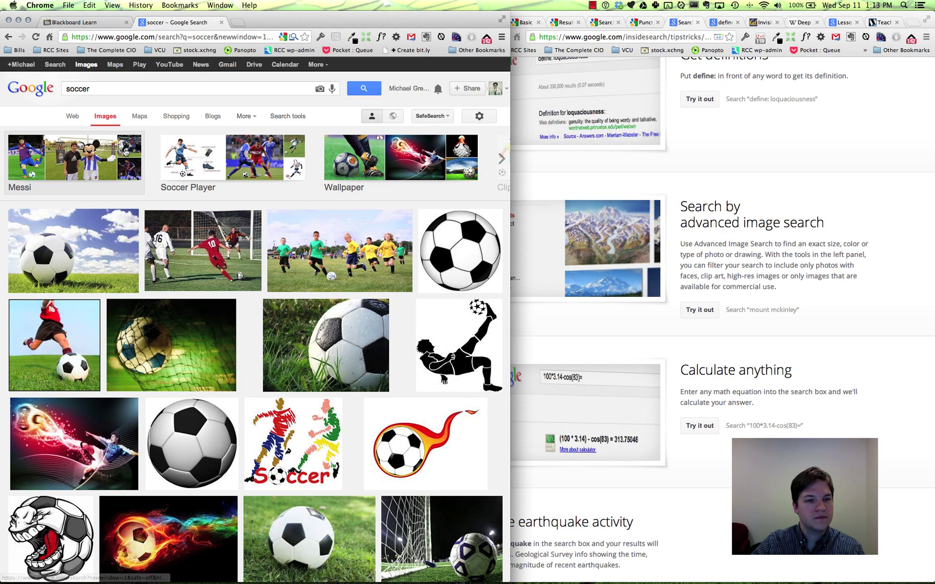
{"action": "left_click", "coordinate": [303, 122]}
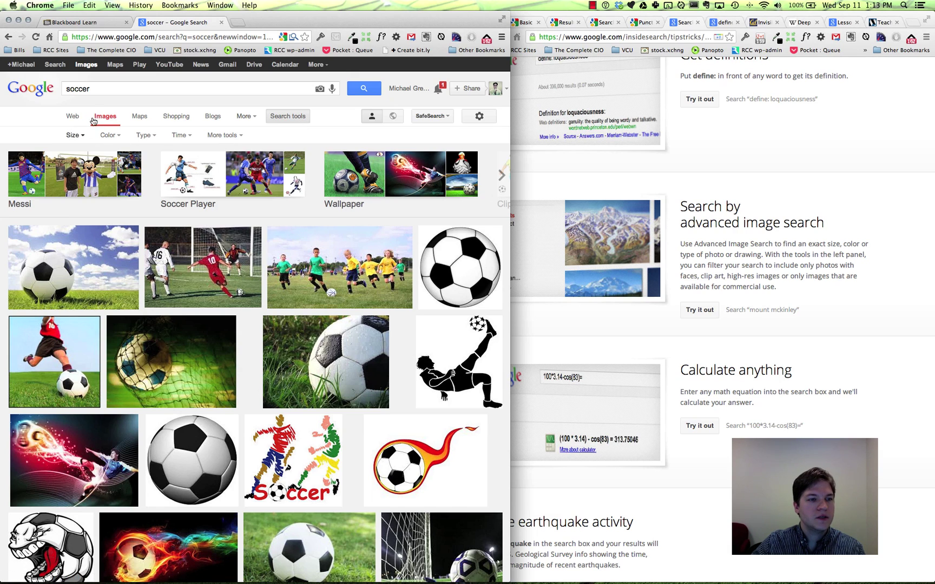
{"action": "left_click", "coordinate": [76, 136]}
{"action": "mouse_move", "coordinate": [85, 210]}
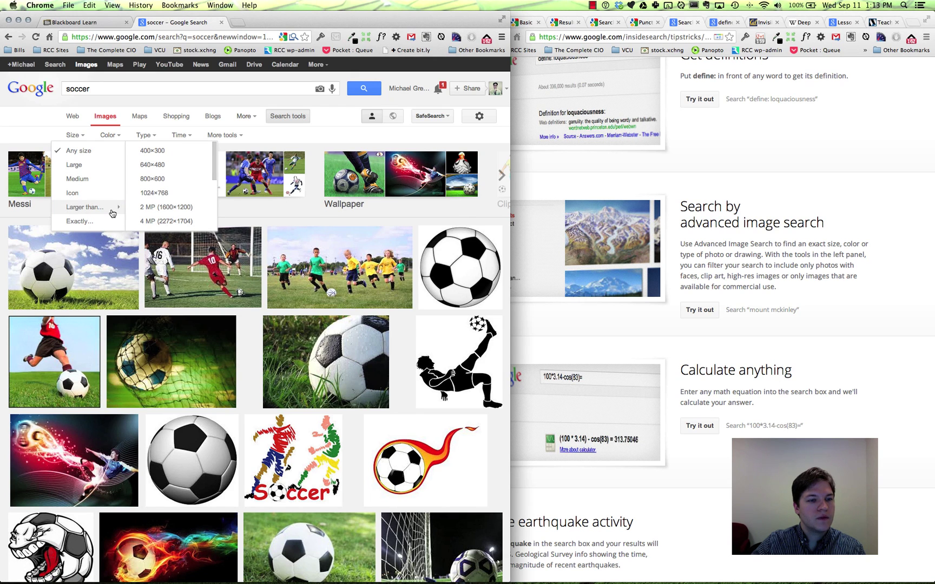
{"action": "left_click", "coordinate": [162, 207]}
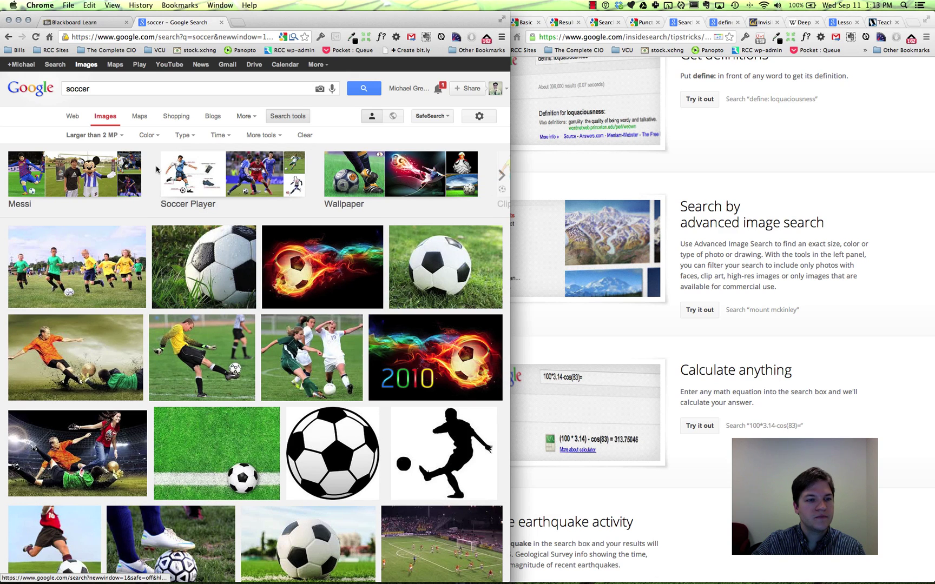
Filter to red images, browse the Type, Time and More tools options, then clear all filters
{"action": "left_click", "coordinate": [148, 136]}
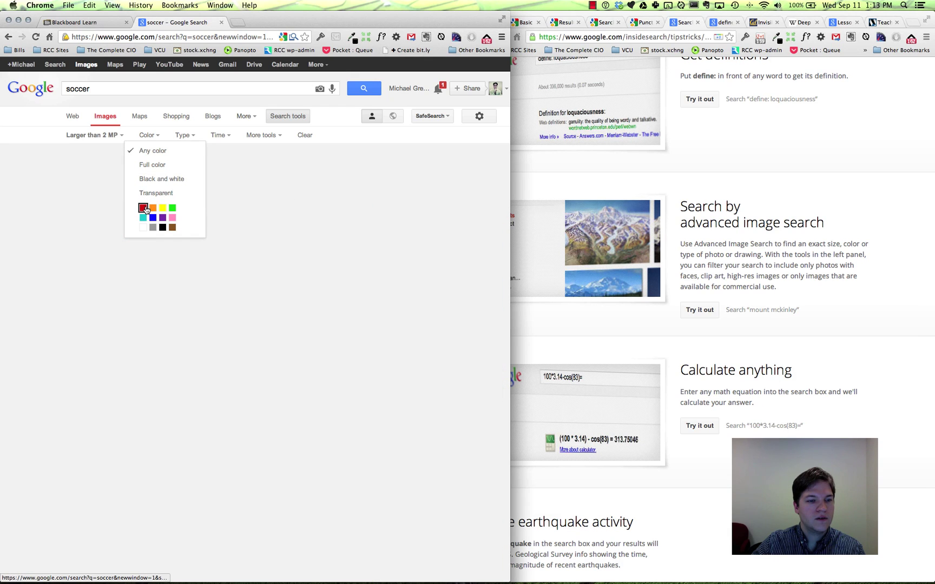
{"action": "left_click", "coordinate": [144, 208]}
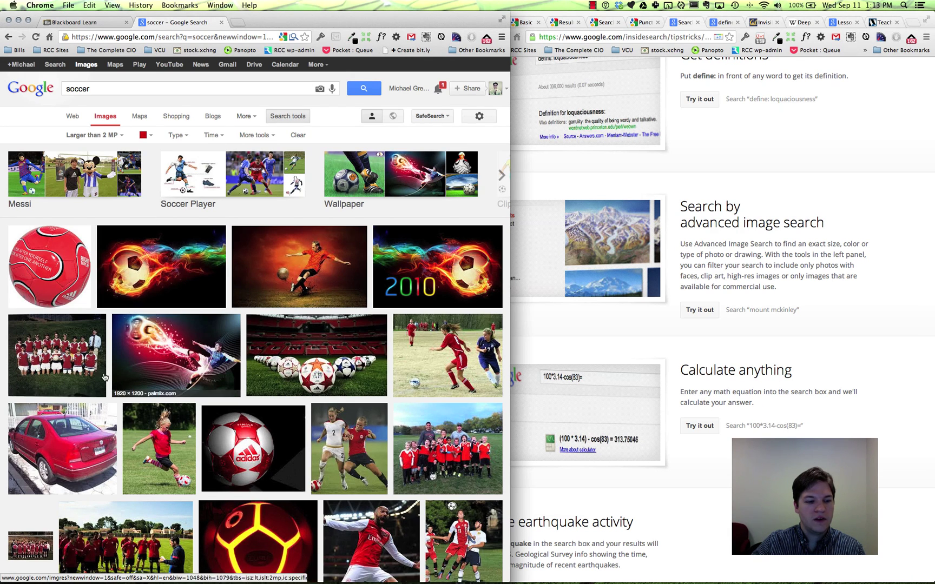
{"action": "scroll", "coordinate": [325, 411], "scroll_direction": "down", "scroll_amount": 2}
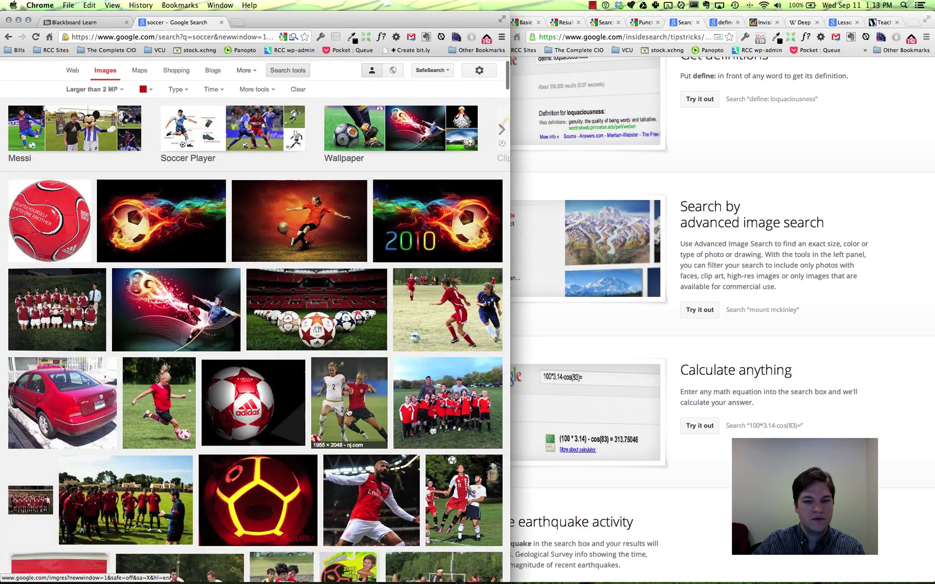
{"action": "scroll", "coordinate": [325, 378], "scroll_direction": "up", "scroll_amount": 2}
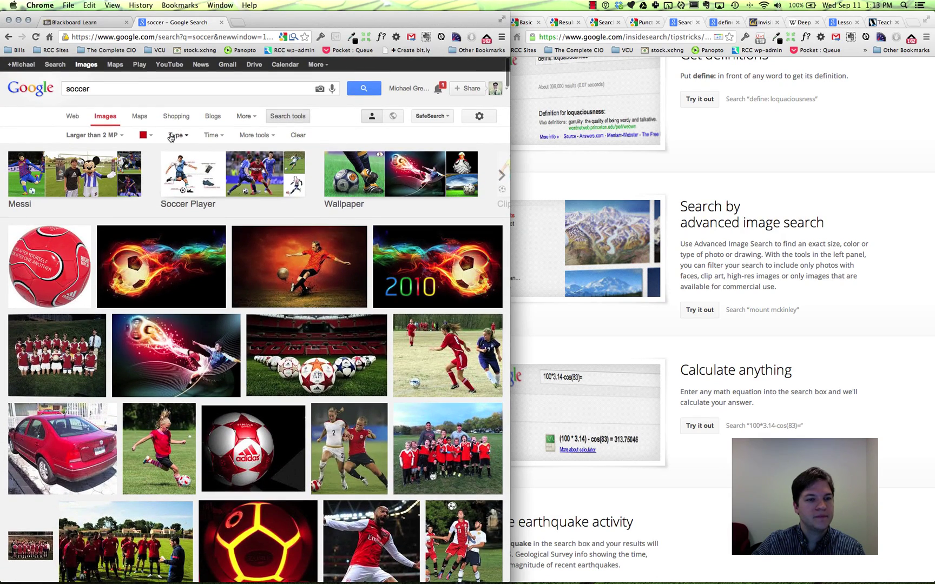
{"action": "left_click", "coordinate": [172, 136]}
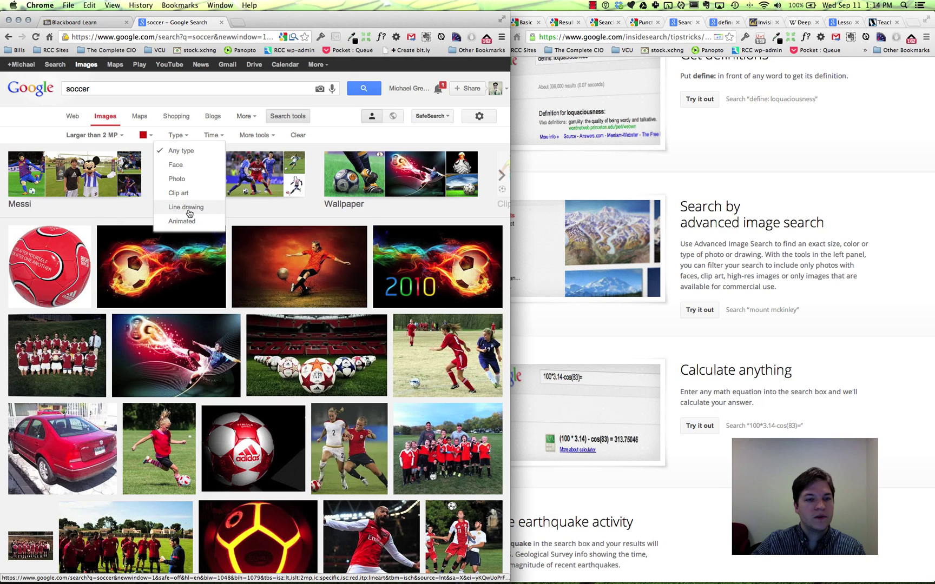
{"action": "left_click", "coordinate": [211, 139]}
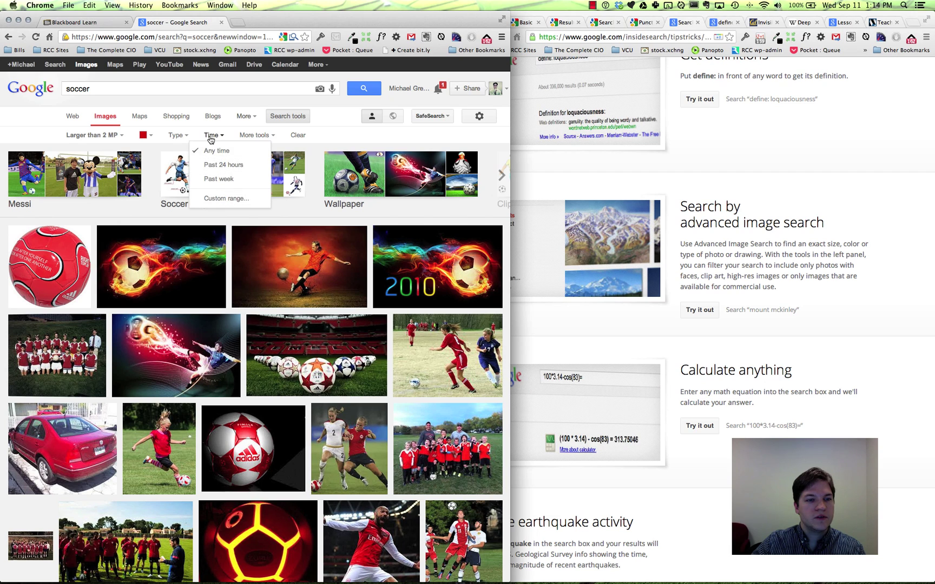
{"action": "left_click", "coordinate": [254, 136]}
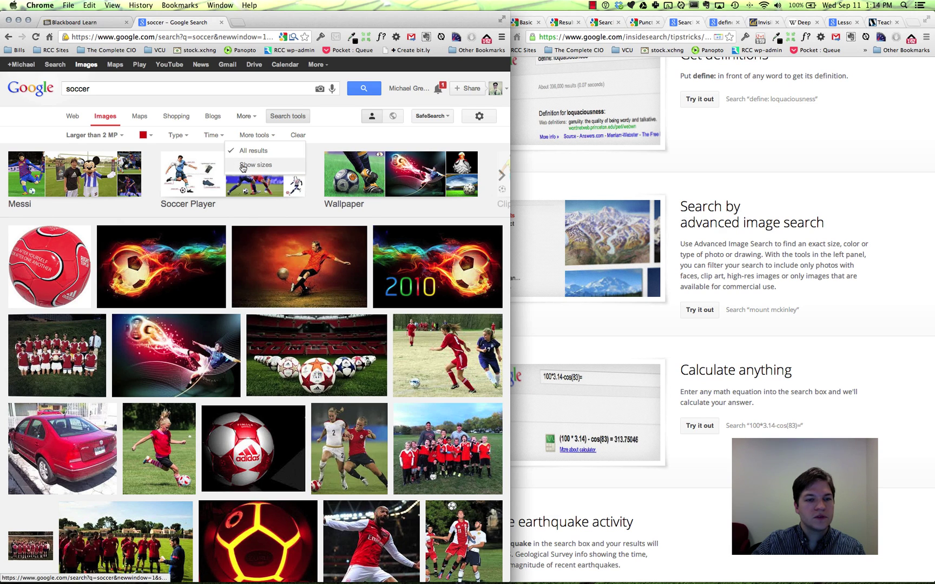
{"action": "left_click", "coordinate": [298, 137]}
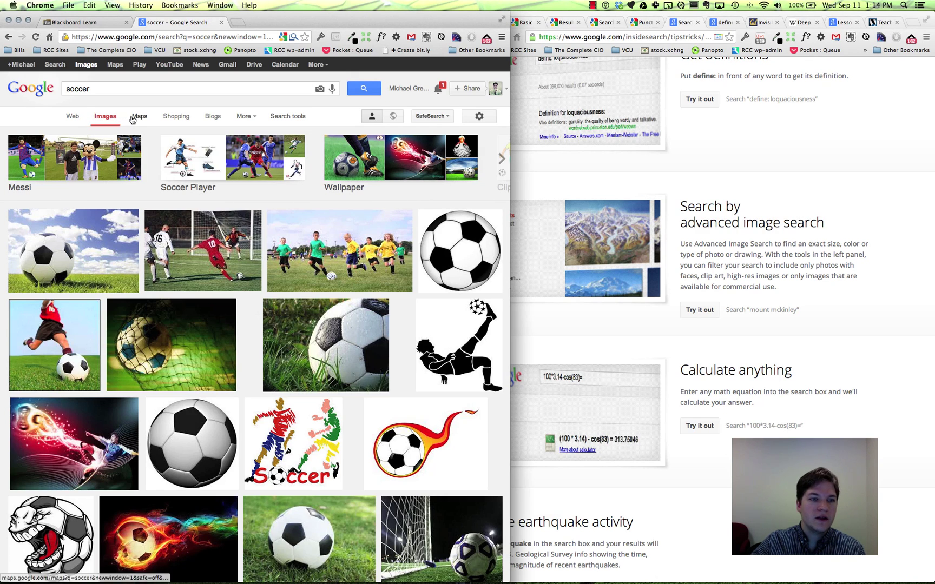
{"action": "left_click", "coordinate": [288, 117]}
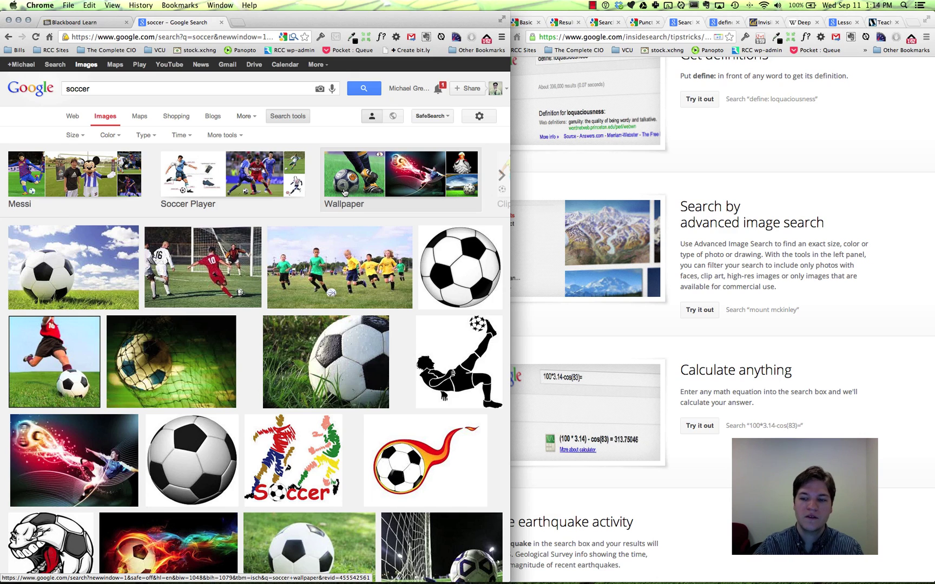
Run the sample calculation 100*3.14-cos(83)= and select the query in the search box
{"action": "left_click", "coordinate": [756, 259]}
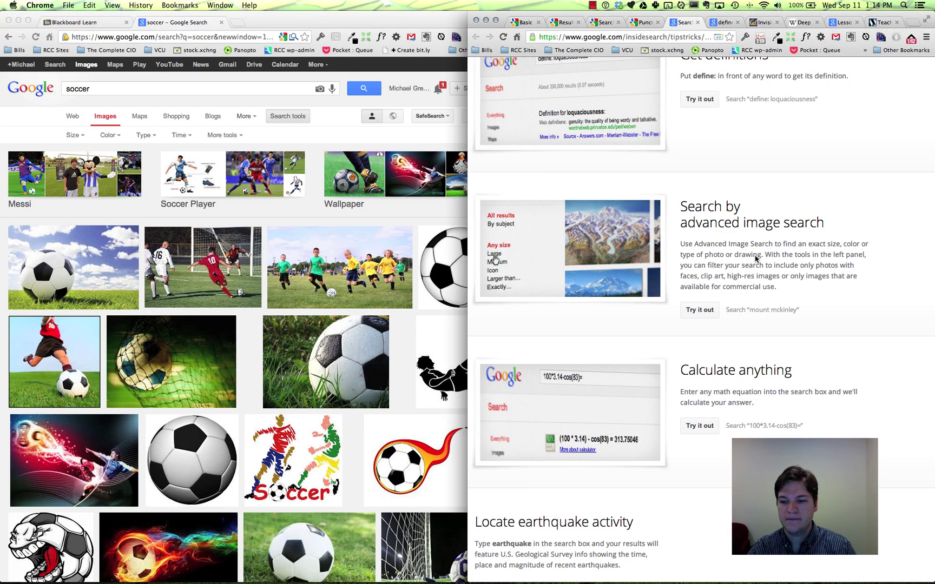
{"action": "scroll", "coordinate": [758, 260], "scroll_direction": "down", "scroll_amount": 5}
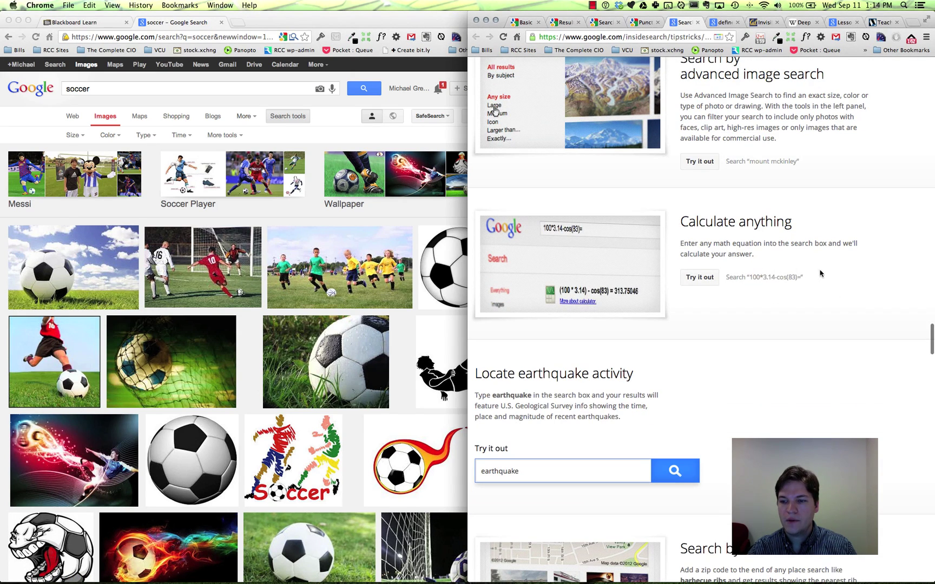
{"action": "left_click", "coordinate": [698, 279]}
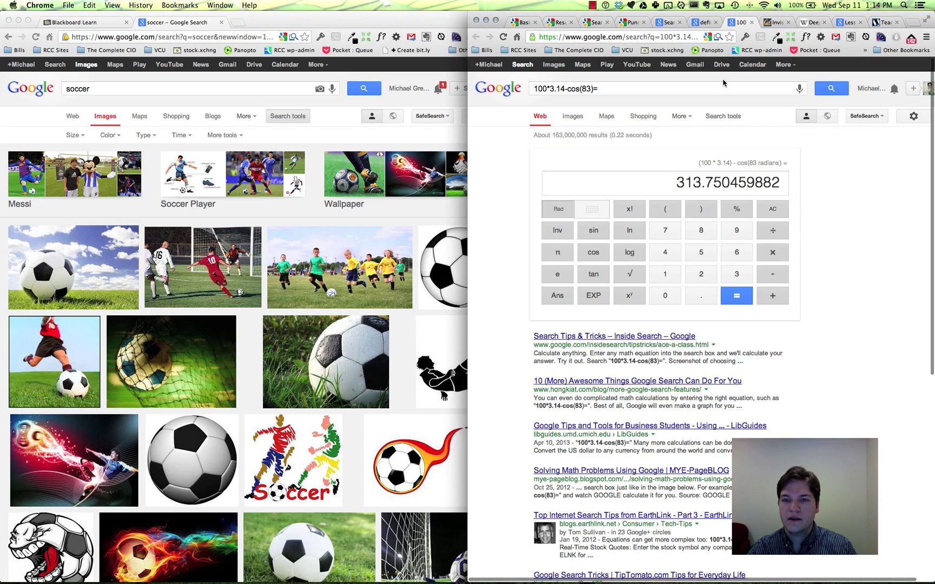
{"action": "left_click", "coordinate": [535, 88]}
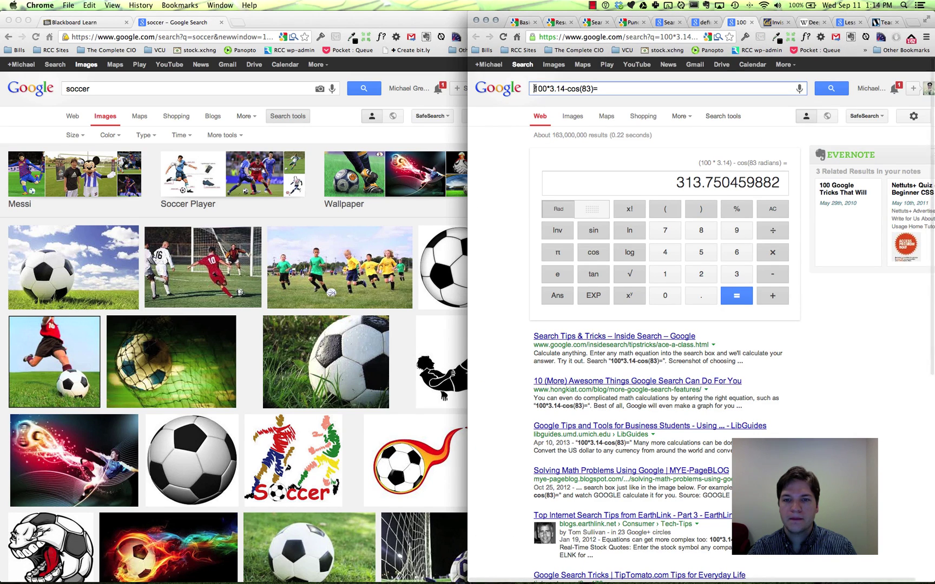
{"action": "left_click_drag", "start_coordinate": [535, 88], "coordinate": [603, 88]}
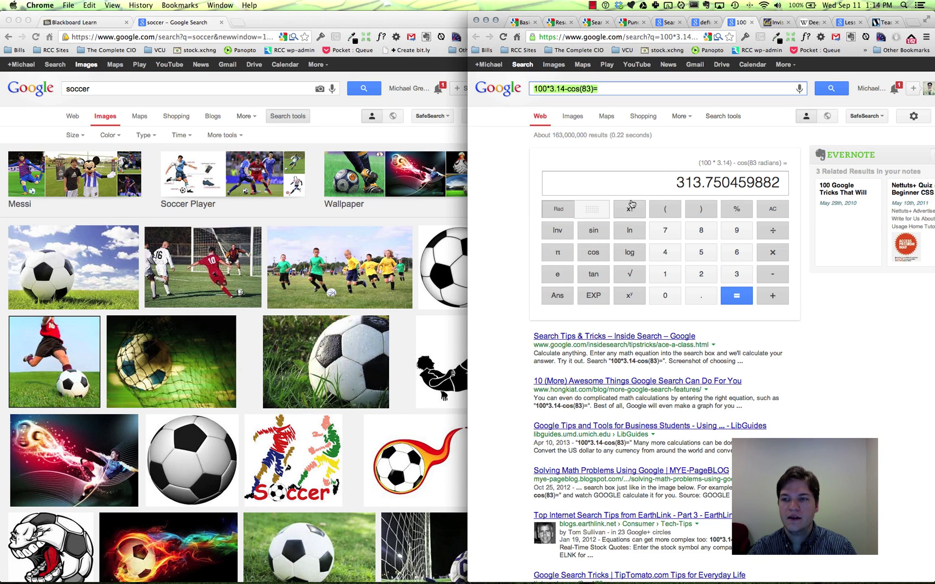
Scroll further down the search tips page, then return the left window to the Google home page
{"action": "left_click", "coordinate": [667, 22]}
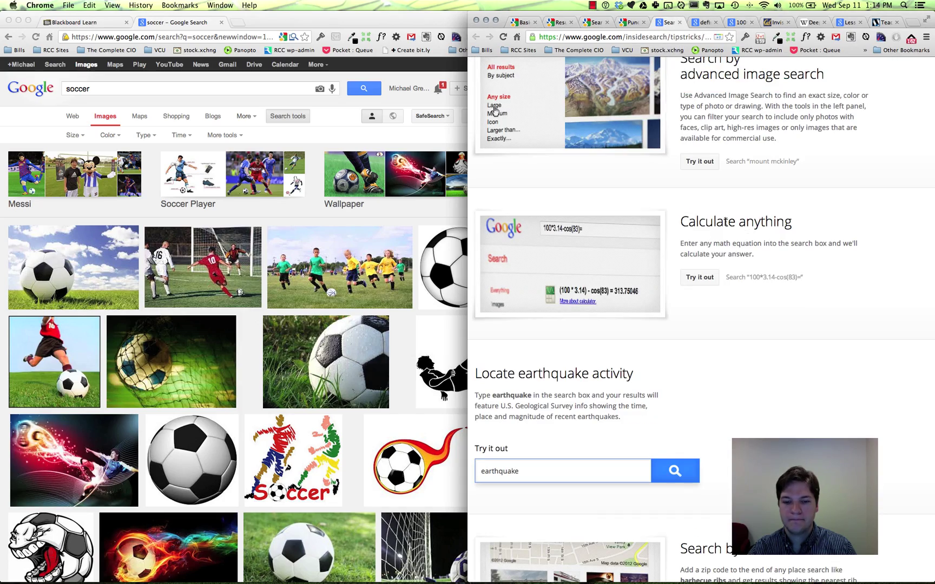
{"action": "scroll", "coordinate": [725, 222], "scroll_direction": "down", "scroll_amount": 3}
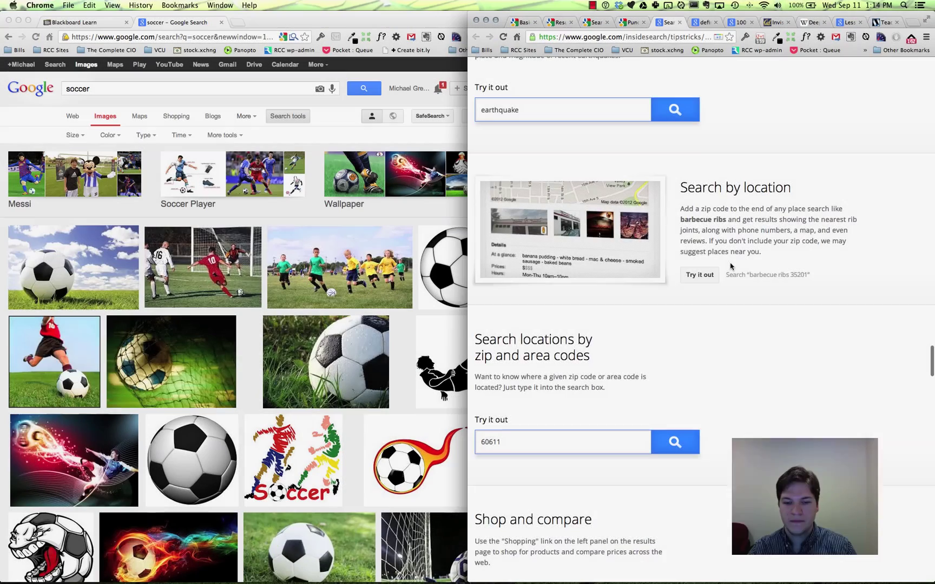
{"action": "scroll", "coordinate": [730, 266], "scroll_direction": "down", "scroll_amount": 2}
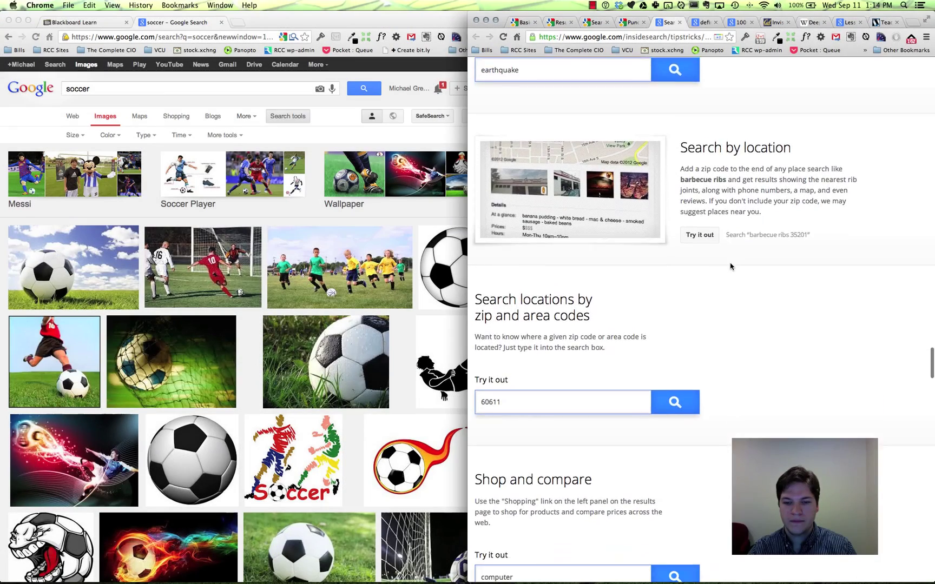
{"action": "scroll", "coordinate": [730, 266], "scroll_direction": "down", "scroll_amount": 3}
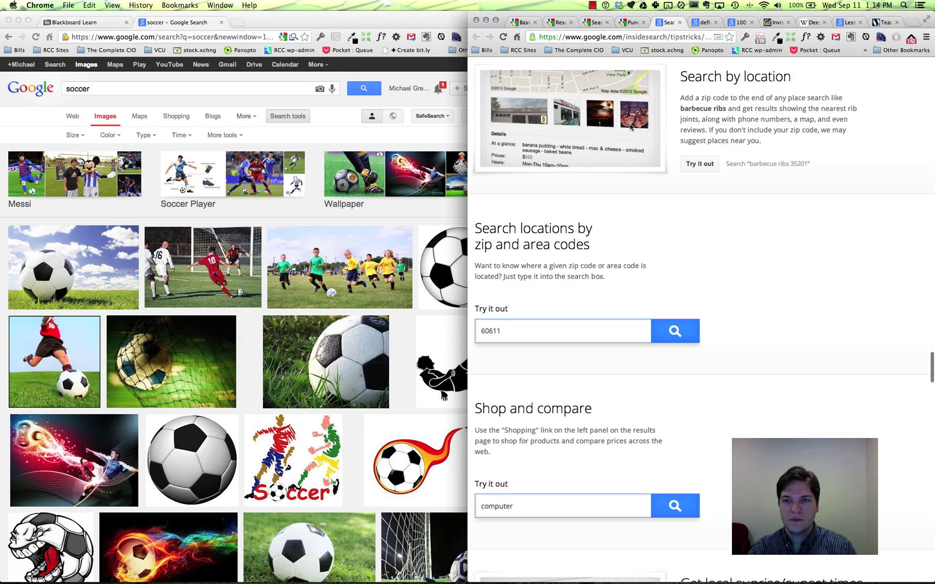
{"action": "left_click", "coordinate": [140, 90]}
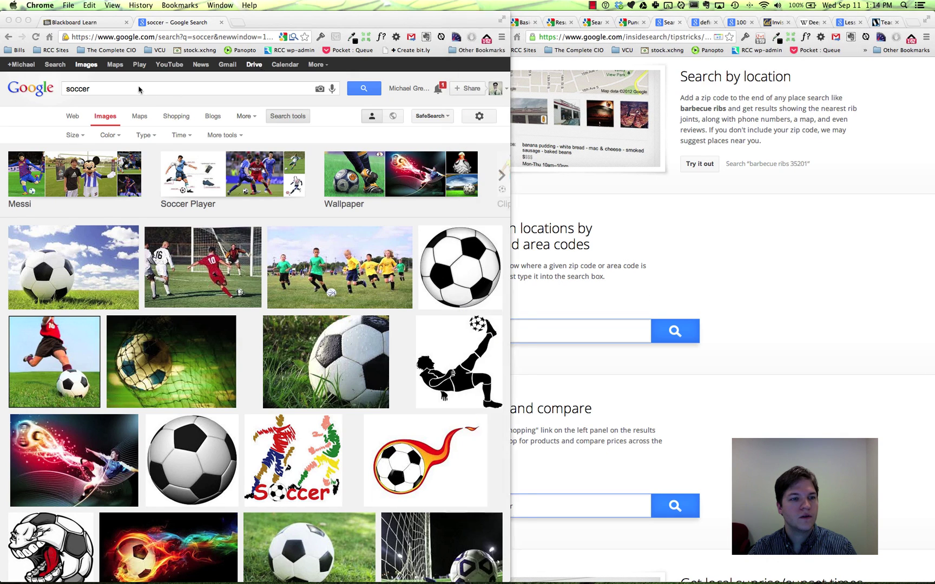
{"action": "left_click", "coordinate": [115, 88]}
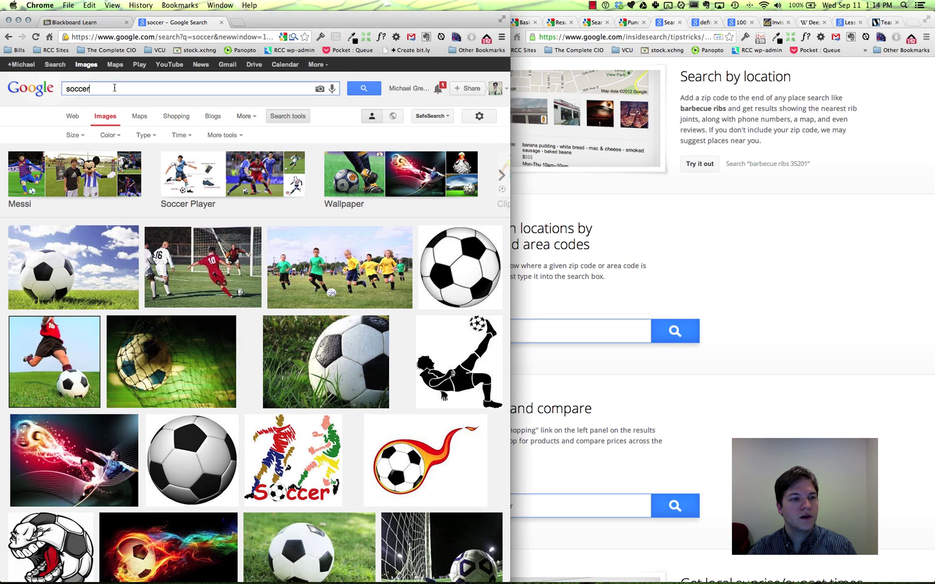
{"action": "left_click", "coordinate": [39, 90]}
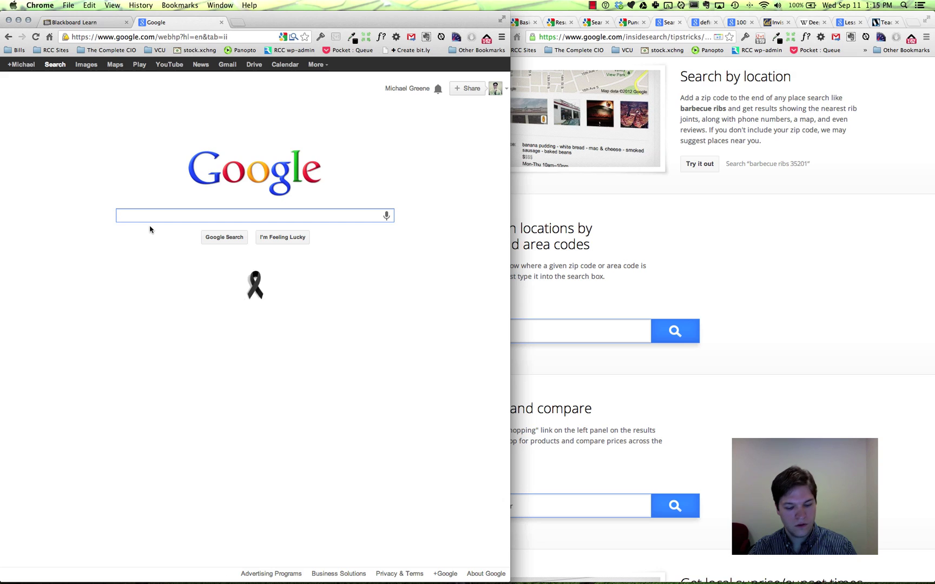
Search for 23149, then refine the query to '23149 food'
{"action": "type", "text": "23"}
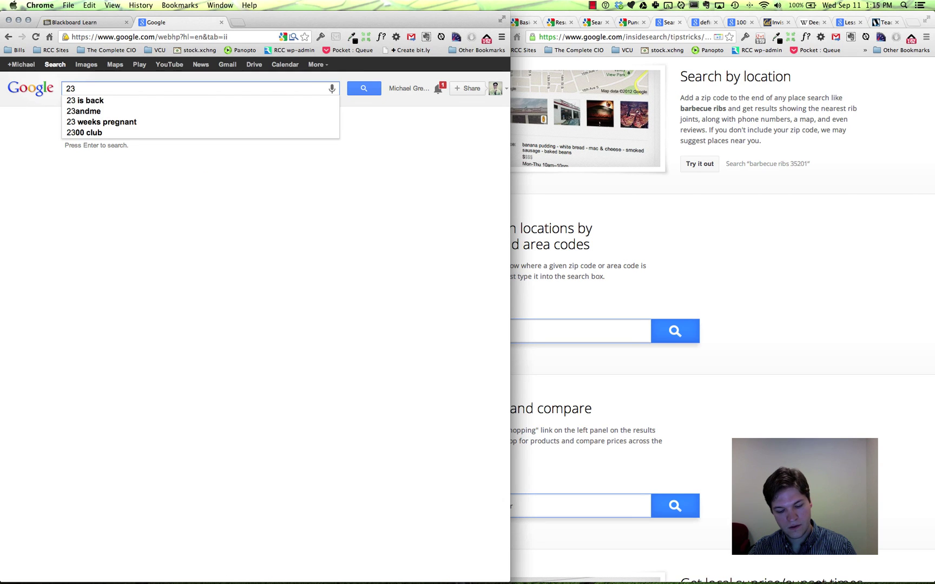
{"action": "type", "text": "149"}
{"action": "key", "text": "Return"}
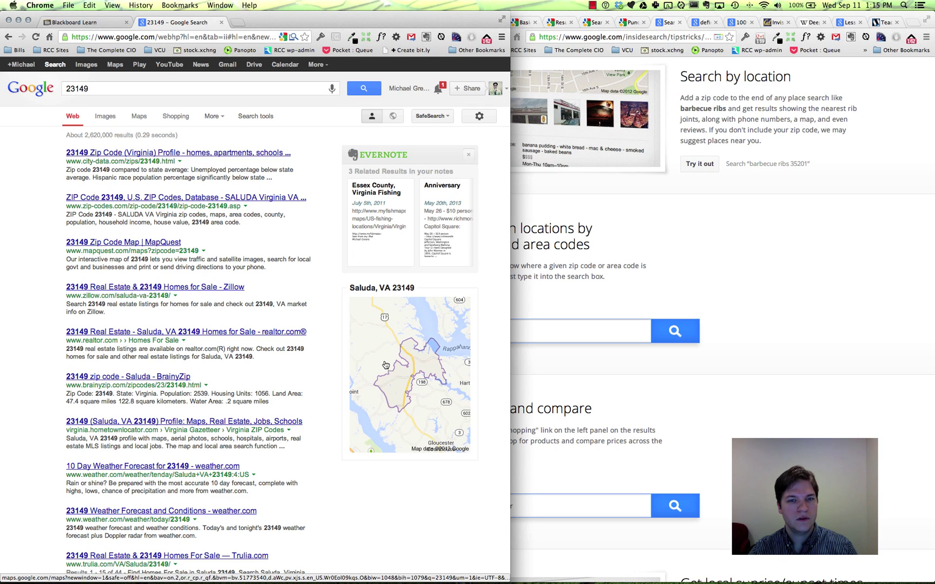
{"action": "left_click", "coordinate": [127, 92]}
{"action": "type", "text": "food"}
{"action": "key", "text": "Return"}
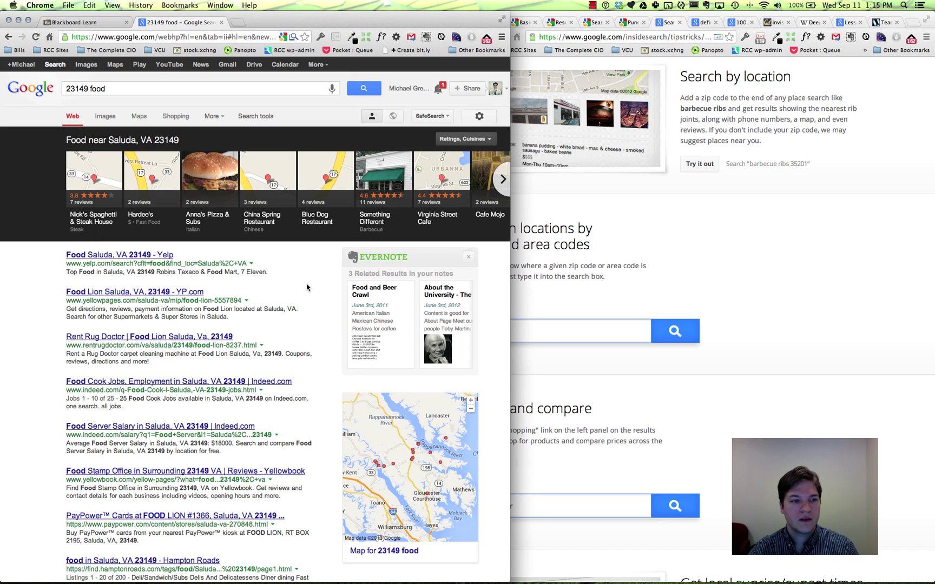
Run the tip's moby dick books search and open Moby Dick: Or The Whale at page 140
{"action": "left_click", "coordinate": [816, 413]}
{"action": "scroll", "coordinate": [807, 411], "scroll_direction": "down", "scroll_amount": 6}
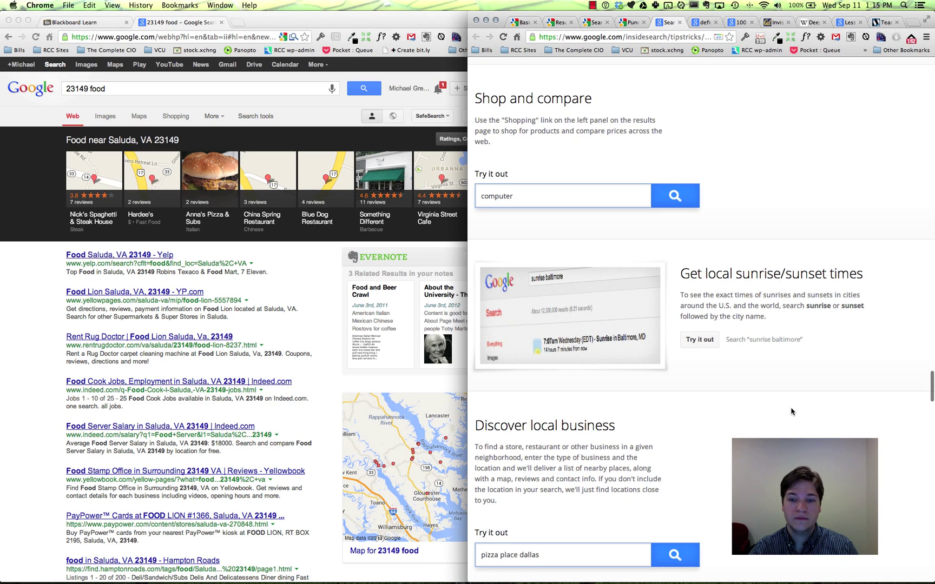
{"action": "scroll", "coordinate": [792, 411], "scroll_direction": "down", "scroll_amount": 6}
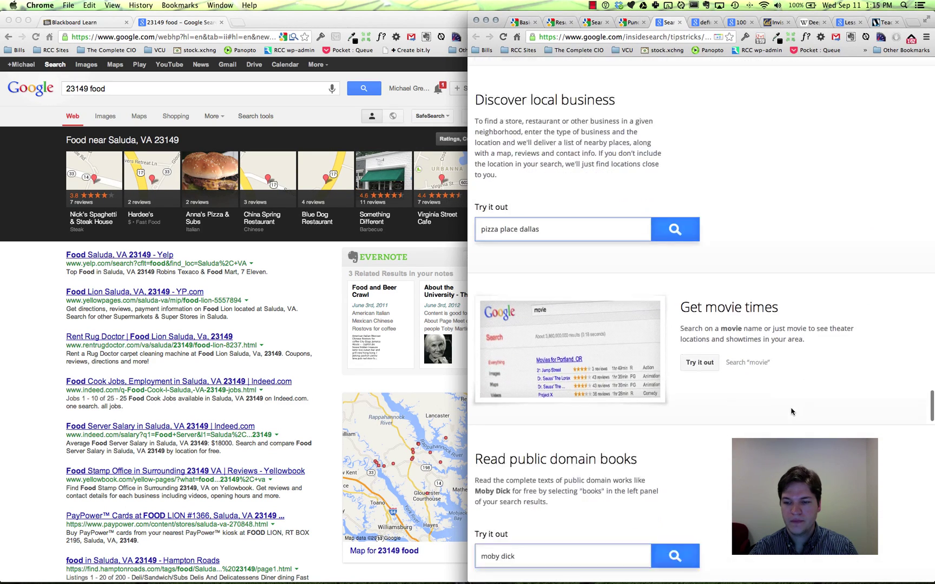
{"action": "scroll", "coordinate": [792, 412], "scroll_direction": "down", "scroll_amount": 5}
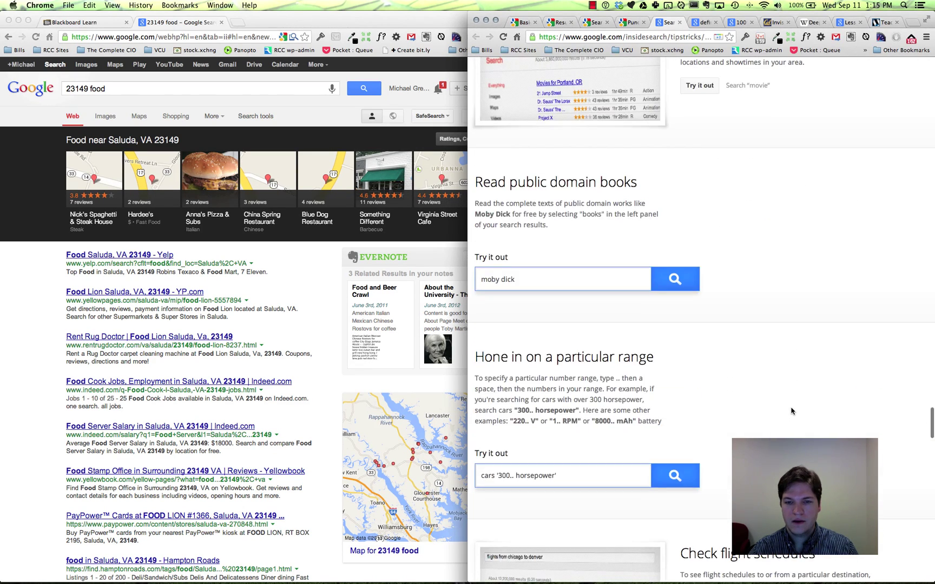
{"action": "scroll", "coordinate": [791, 411], "scroll_direction": "down", "scroll_amount": 3}
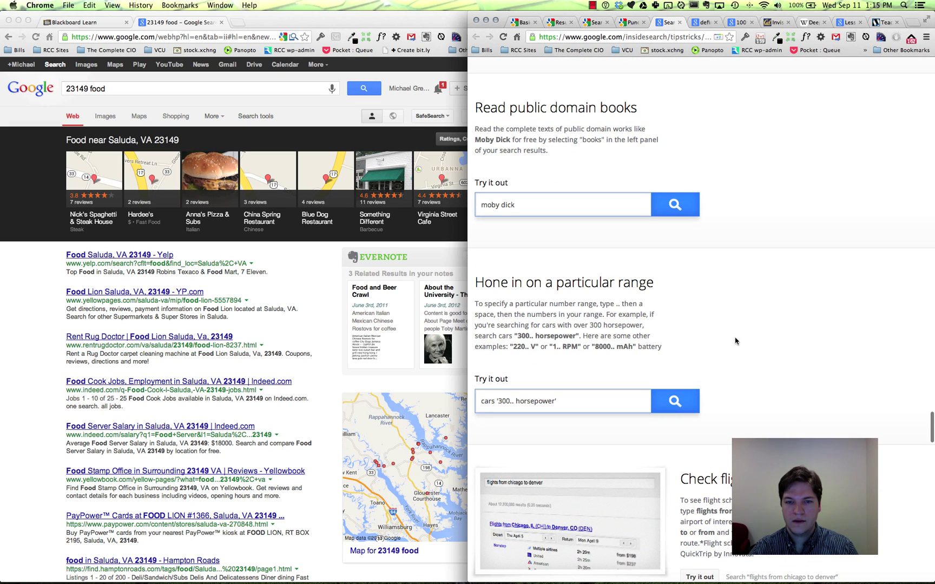
{"action": "left_click", "coordinate": [675, 213]}
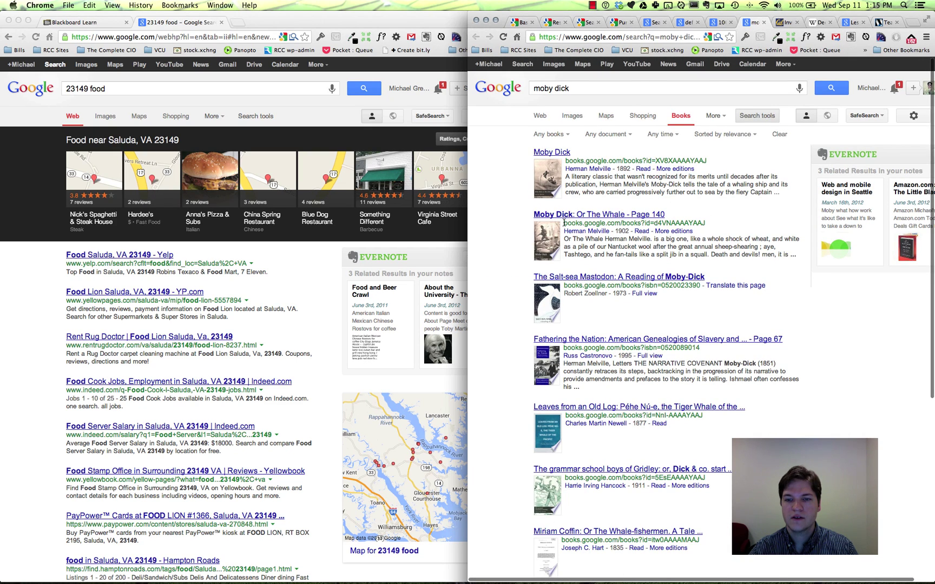
{"action": "left_click_drag", "start_coordinate": [564, 223], "coordinate": [700, 220]}
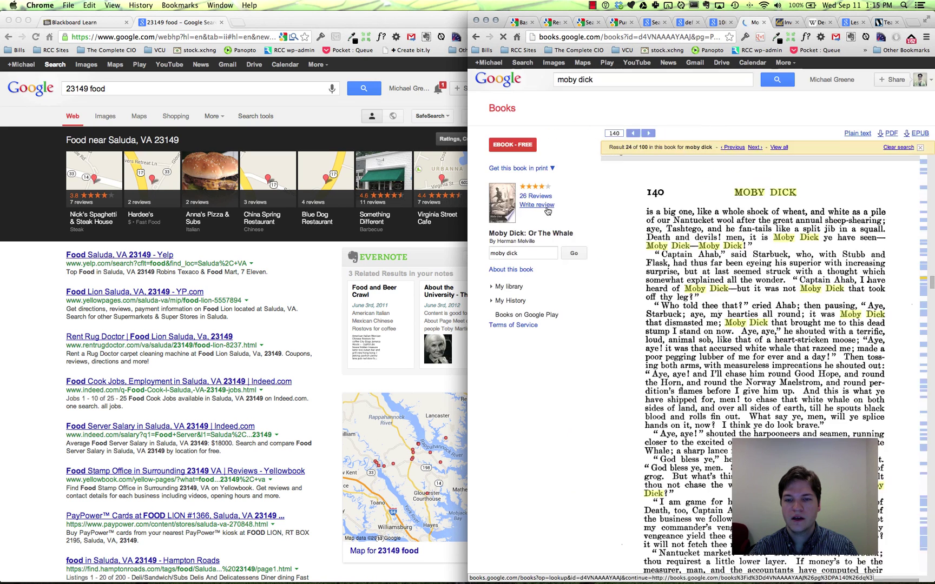
{"action": "scroll", "coordinate": [613, 221], "scroll_direction": "down", "scroll_amount": 4}
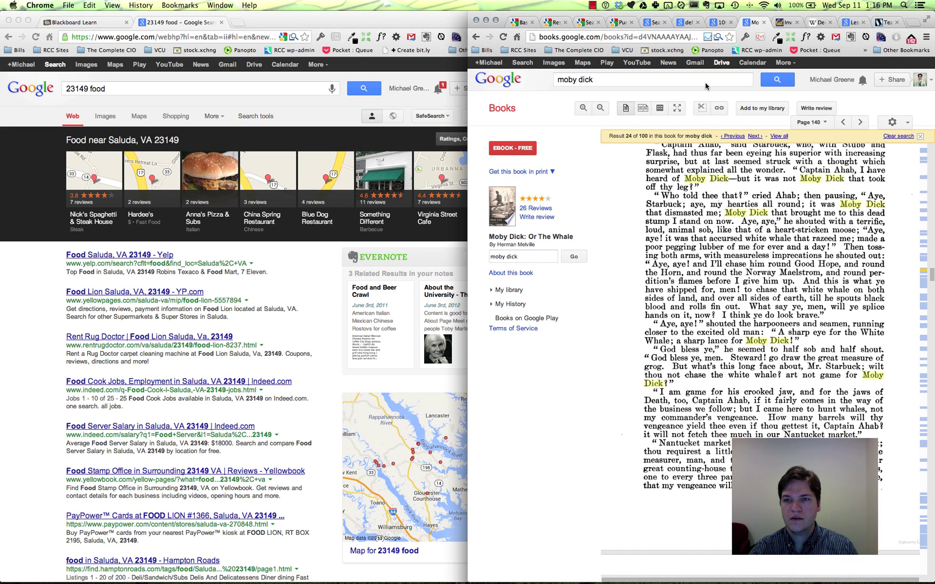
Close the Moby Dick, calculator and loquaciousness definition tabs
{"action": "left_click", "coordinate": [765, 23]}
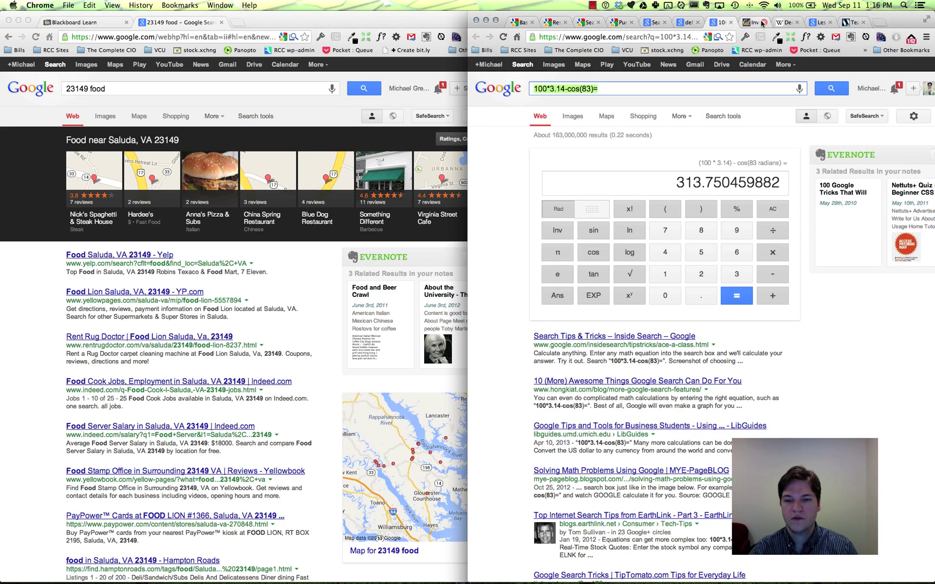
{"action": "left_click", "coordinate": [731, 22]}
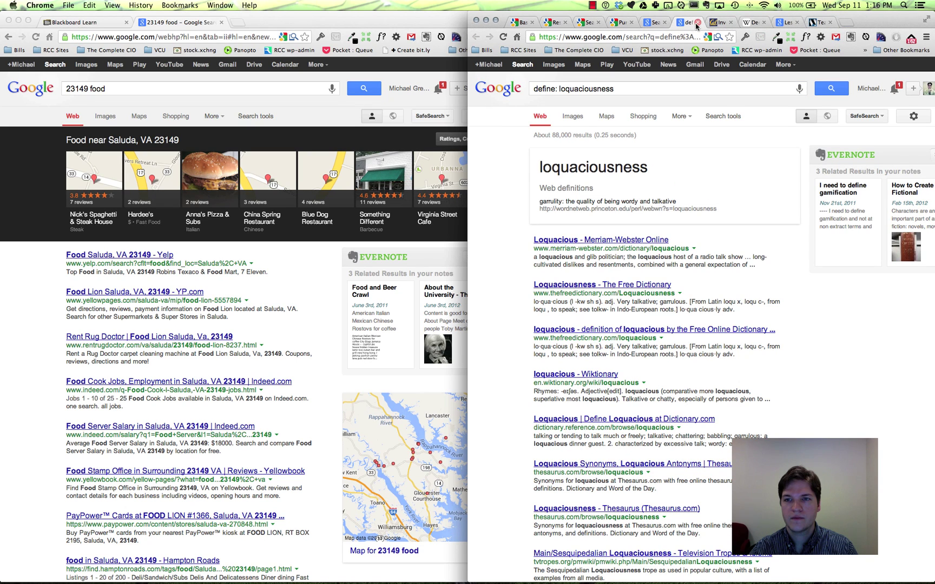
{"action": "left_click", "coordinate": [698, 22]}
Scroll the Inside Search tips page down to the final Get interactive weather tip
{"action": "scroll", "coordinate": [796, 244], "scroll_direction": "down", "scroll_amount": 10}
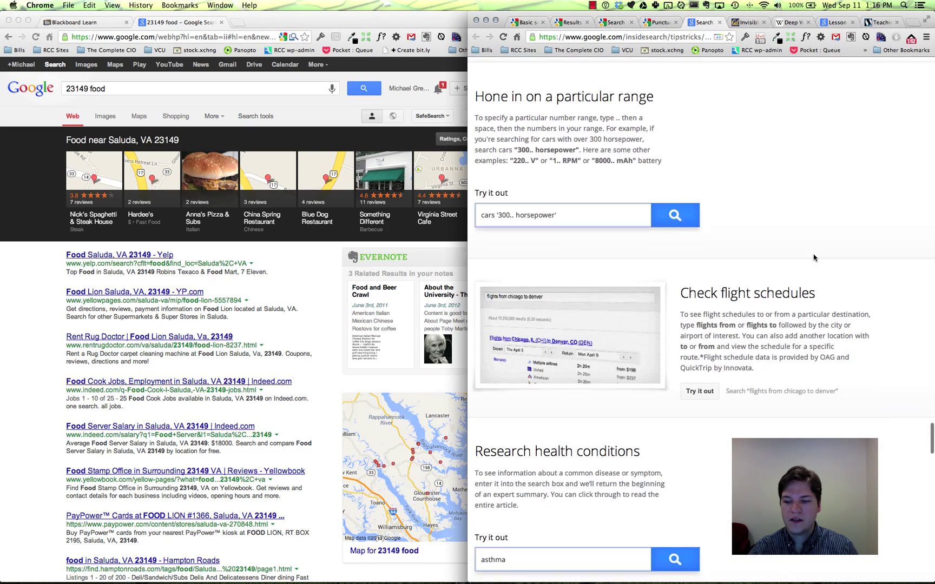
{"action": "scroll", "coordinate": [816, 258], "scroll_direction": "down", "scroll_amount": 8}
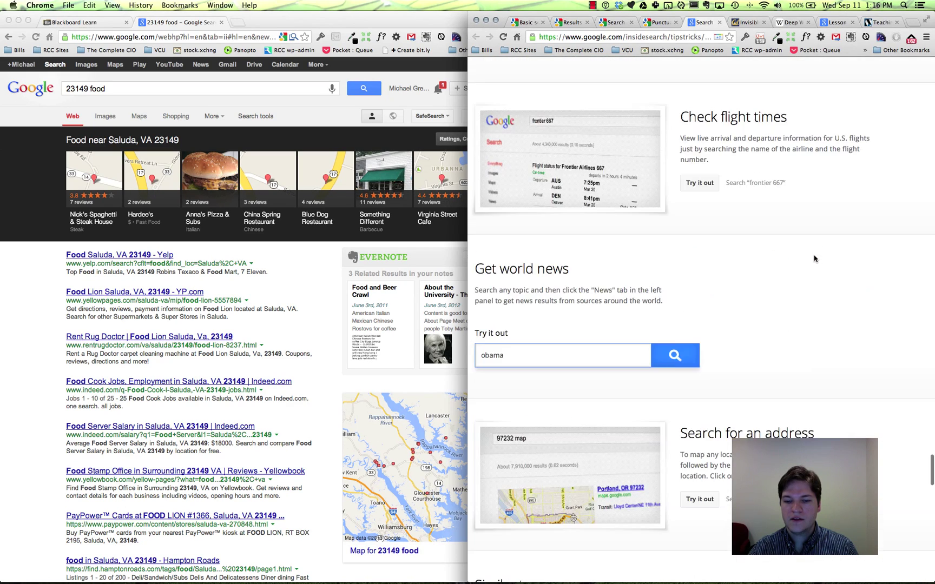
{"action": "scroll", "coordinate": [814, 258], "scroll_direction": "down", "scroll_amount": 5}
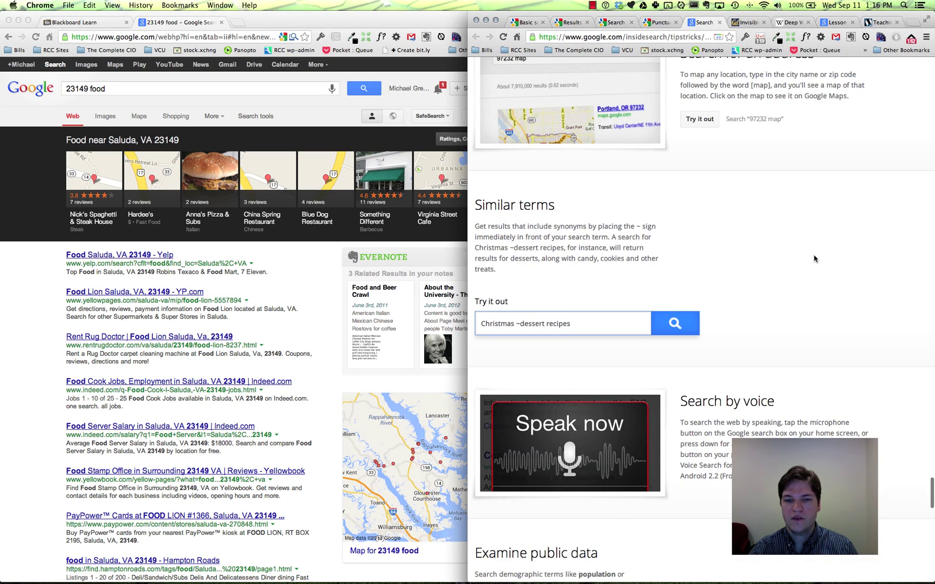
{"action": "scroll", "coordinate": [814, 255], "scroll_direction": "down", "scroll_amount": 1}
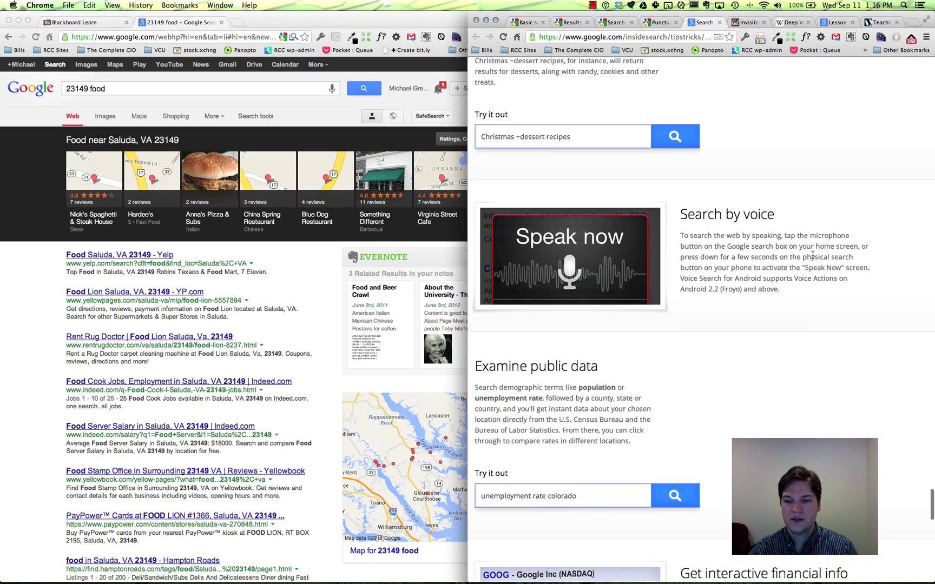
{"action": "scroll", "coordinate": [812, 254], "scroll_direction": "down", "scroll_amount": 10}
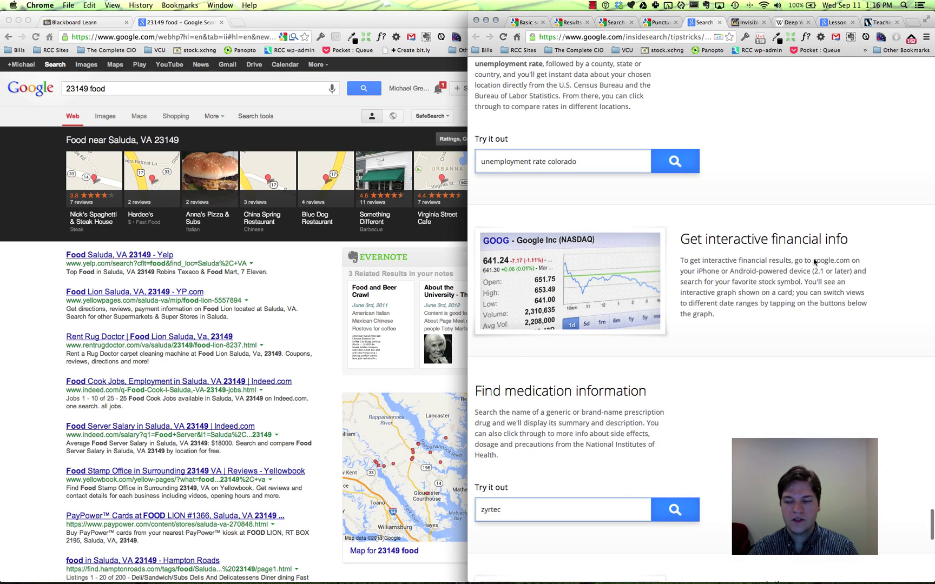
{"action": "scroll", "coordinate": [813, 269], "scroll_direction": "down", "scroll_amount": 8}
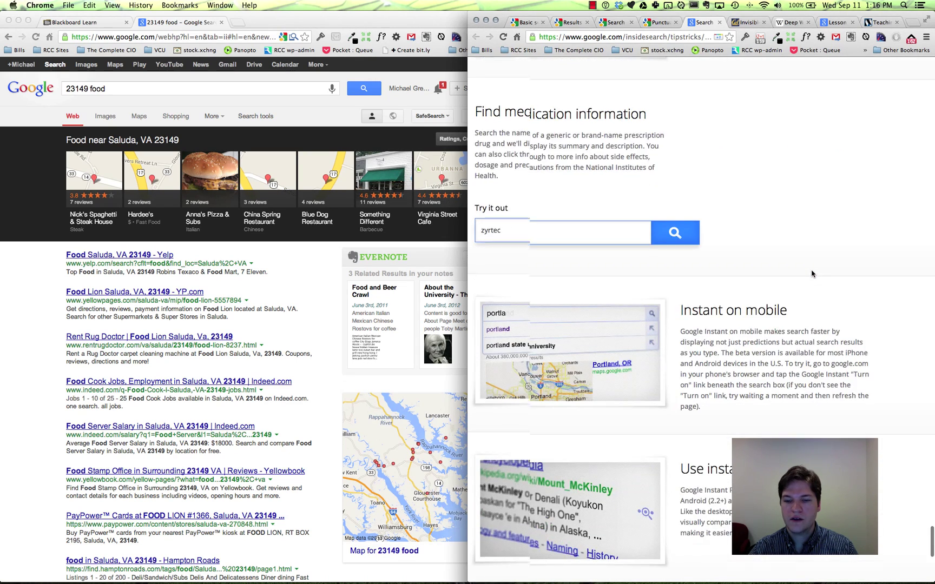
{"action": "scroll", "coordinate": [811, 273], "scroll_direction": "down", "scroll_amount": 7}
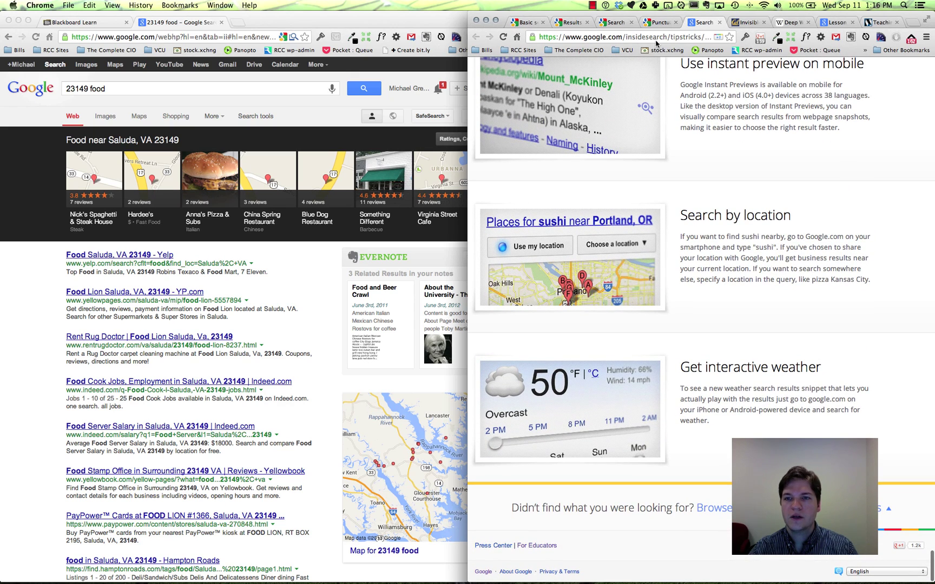
Show the Blackboard course page in the left window, keeping the tips window in front
{"action": "left_click", "coordinate": [63, 23]}
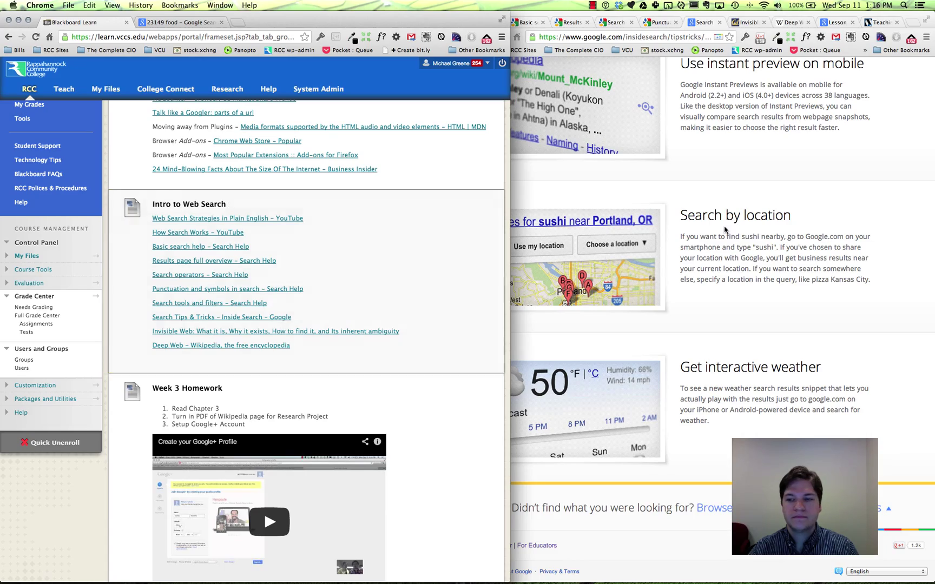
{"action": "left_click", "coordinate": [855, 208]}
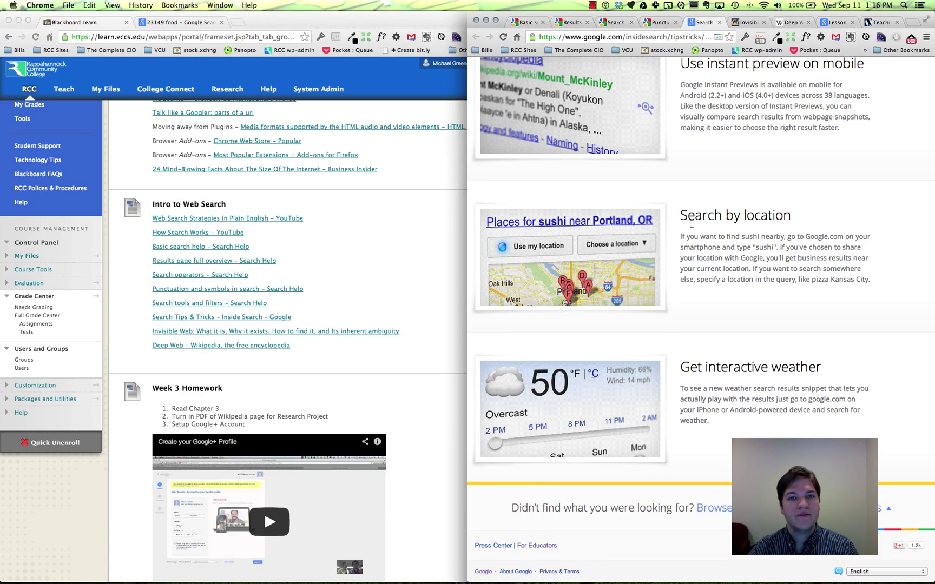